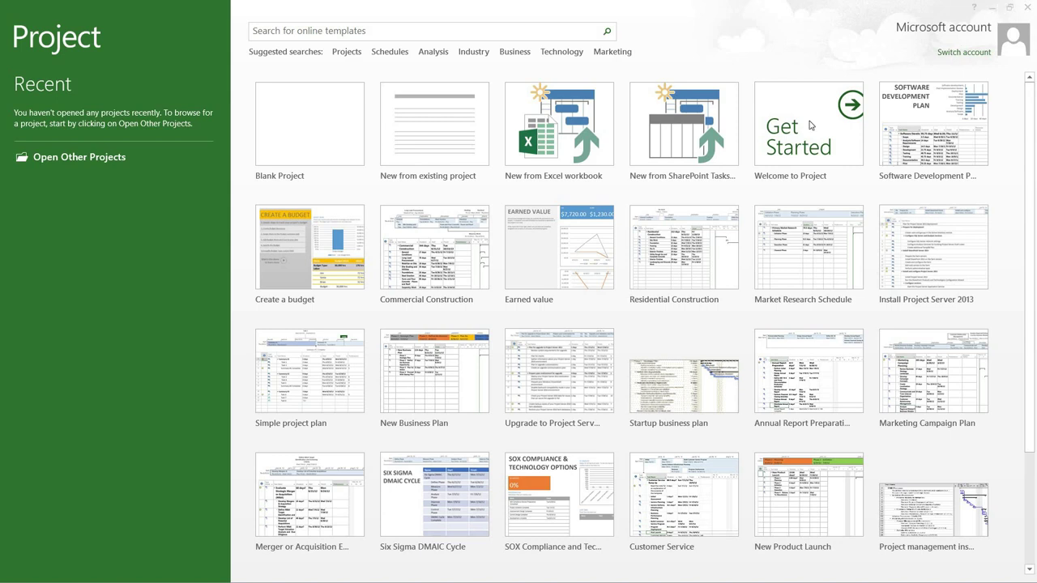
# Hide the Project start screen with Win+D to reveal the Windows desktop.
pyautogui.press('super+d')
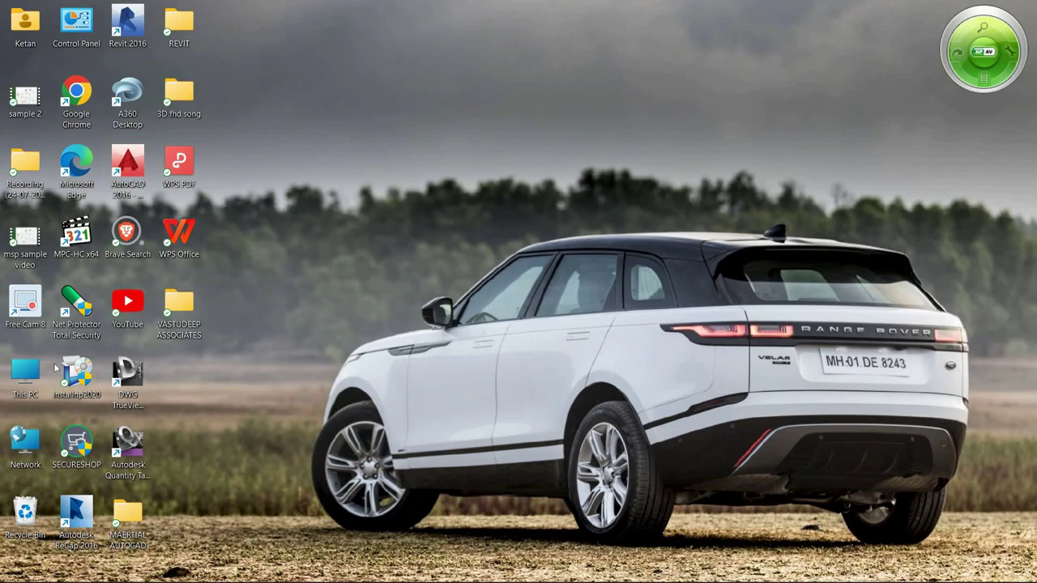
# Open the msp reports PDF from the Downloads folder under This PC.
pyautogui.doubleClick(27, 378)
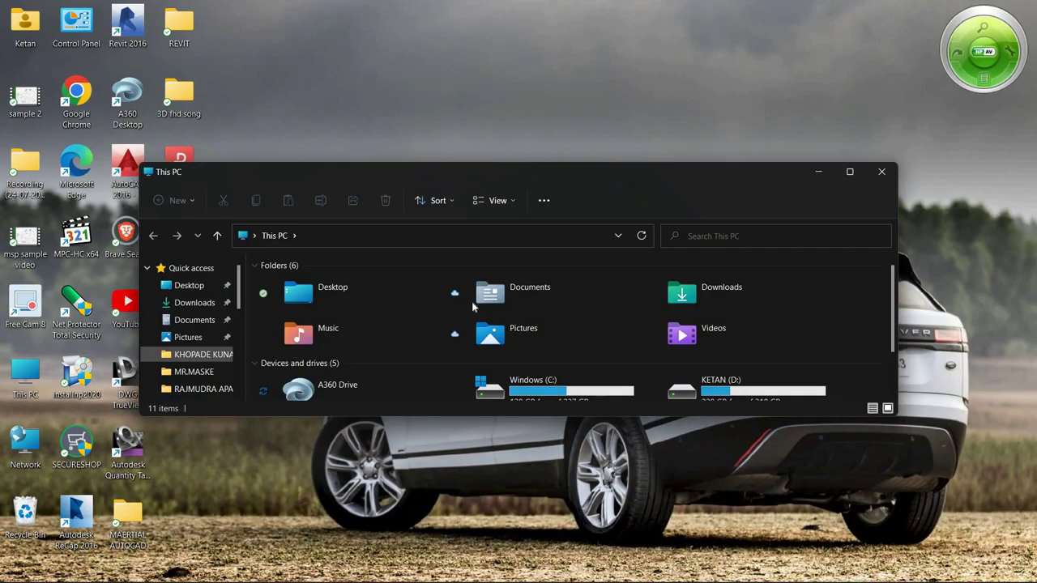
pyautogui.click(502, 293)
pyautogui.doubleClick(698, 289)
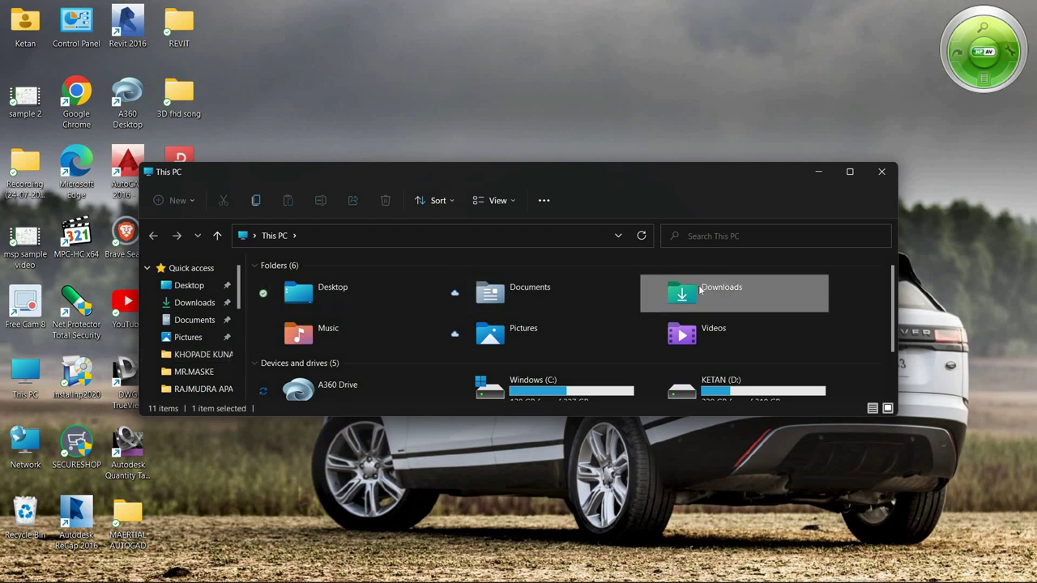
pyautogui.doubleClick(346, 312)
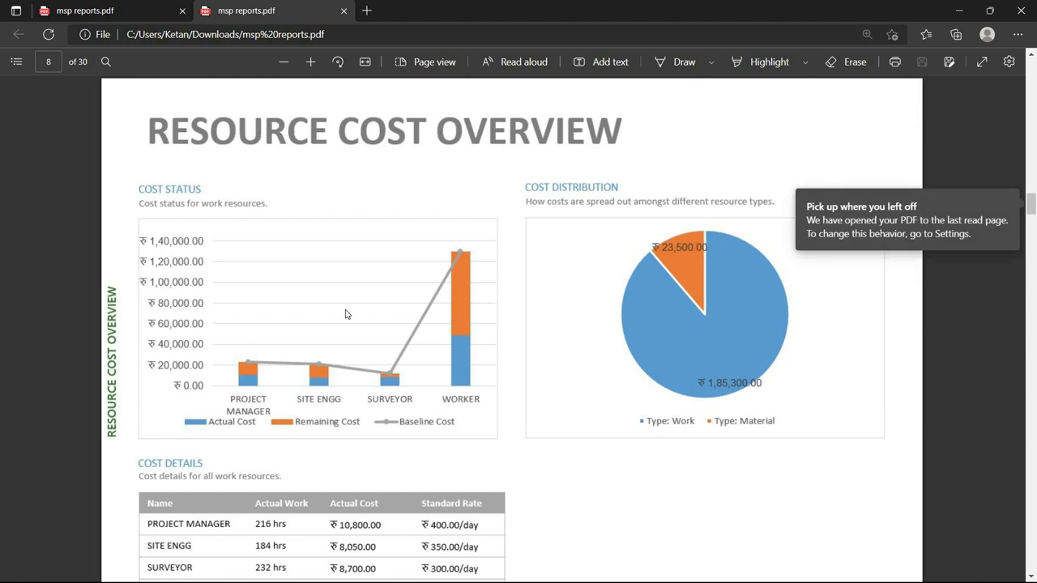
# Scroll the reports PDF back to page 1, then minimize the Edge and Downloads windows.
pyautogui.scroll(9, 381, 296)
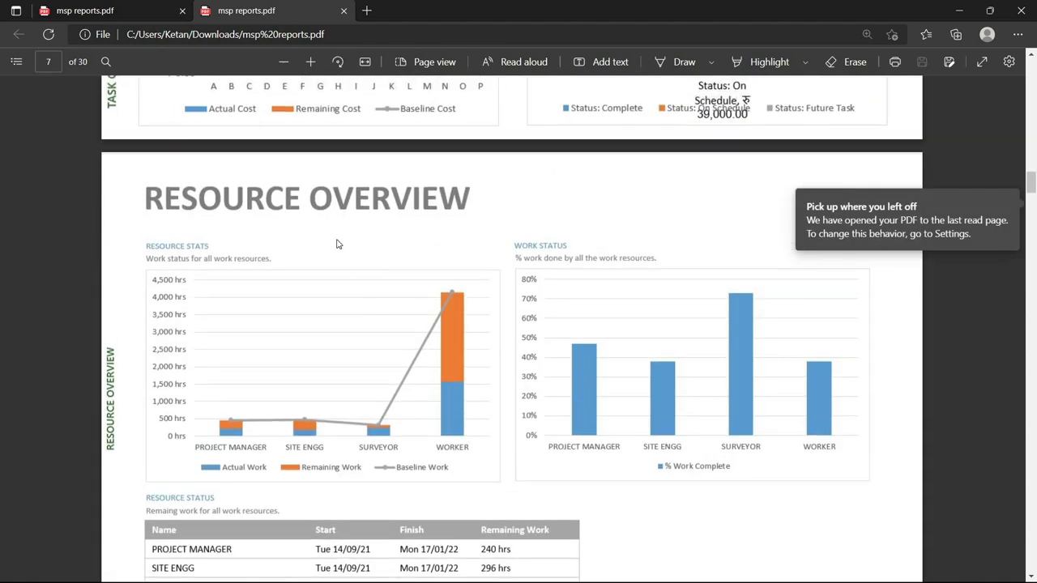
pyautogui.scroll(5, 338, 244)
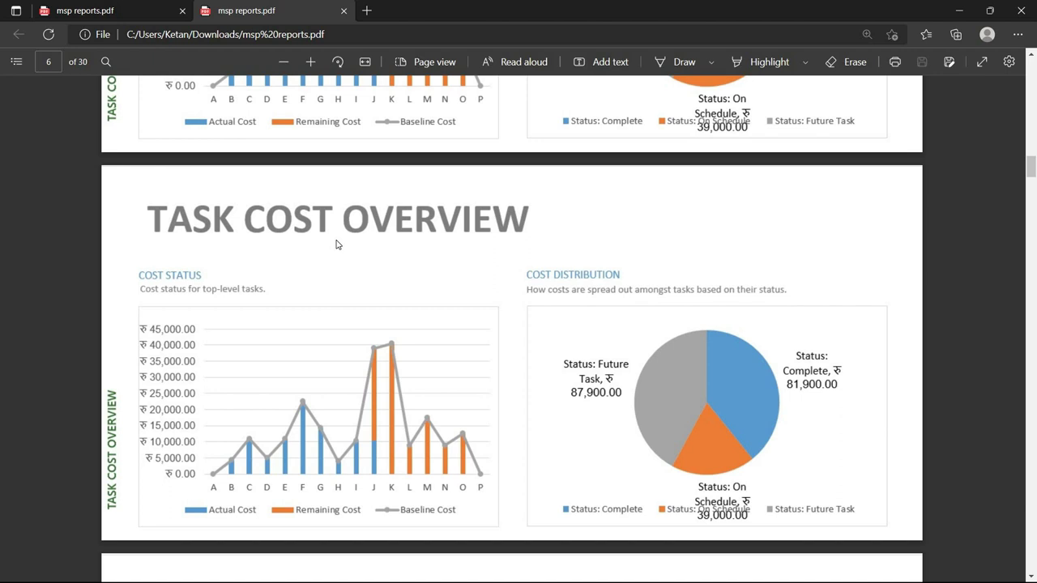
pyautogui.scroll(10, 349, 262)
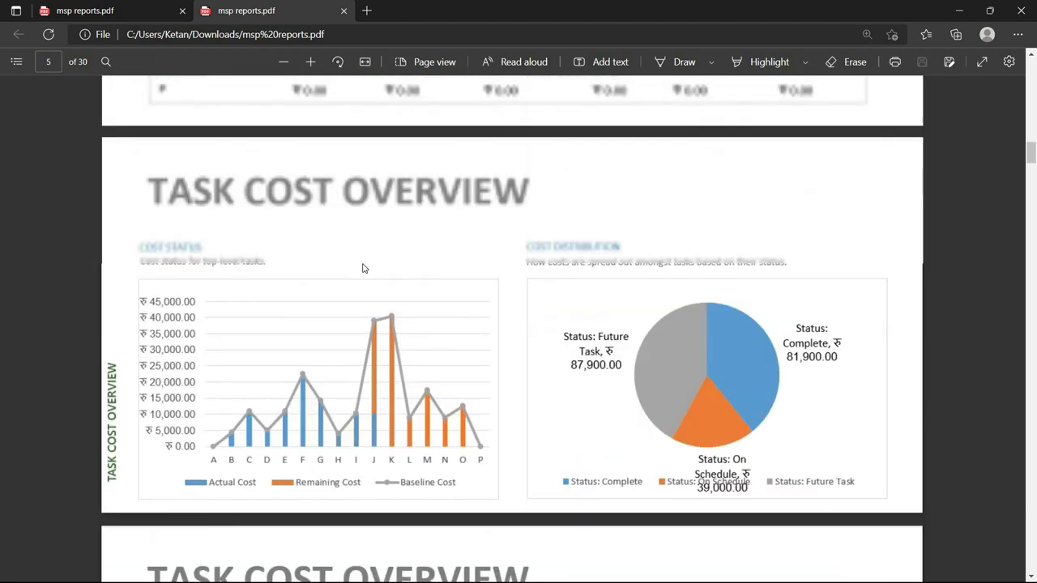
pyautogui.scroll(4, 382, 310)
pyautogui.scroll(-5, 385, 359)
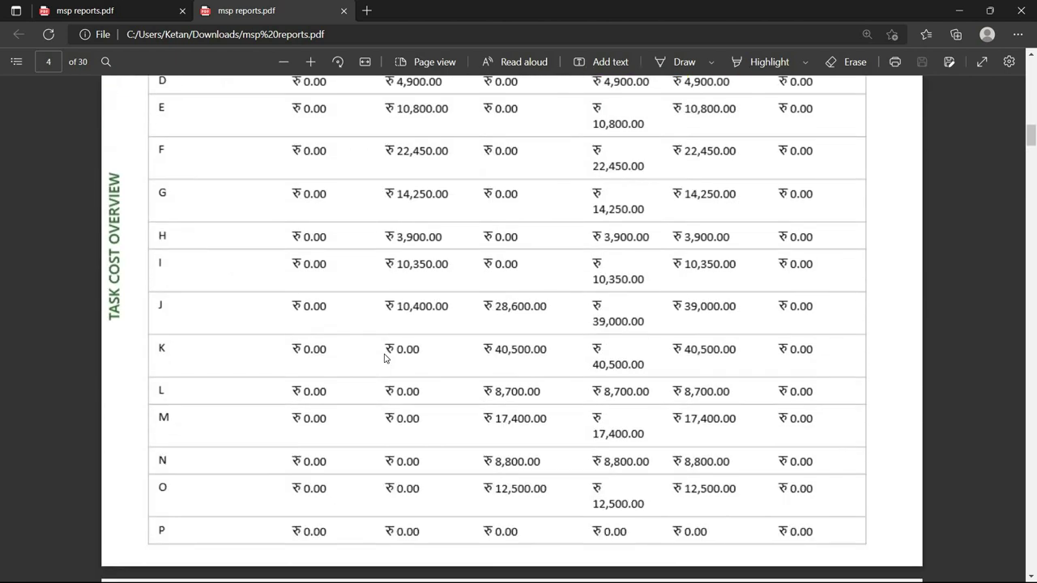
pyautogui.scroll(3, 385, 357)
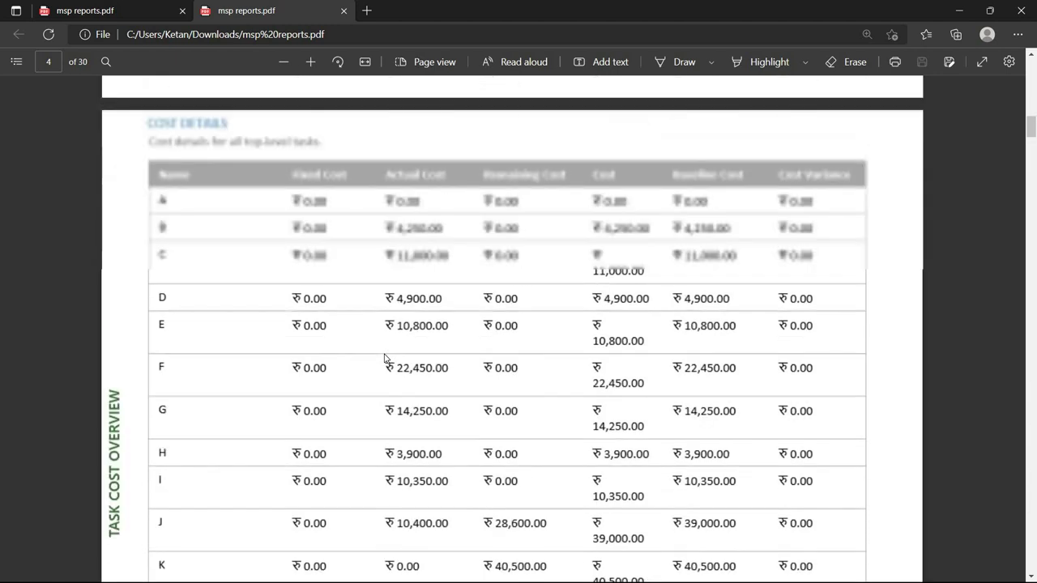
pyautogui.scroll(2, 385, 357)
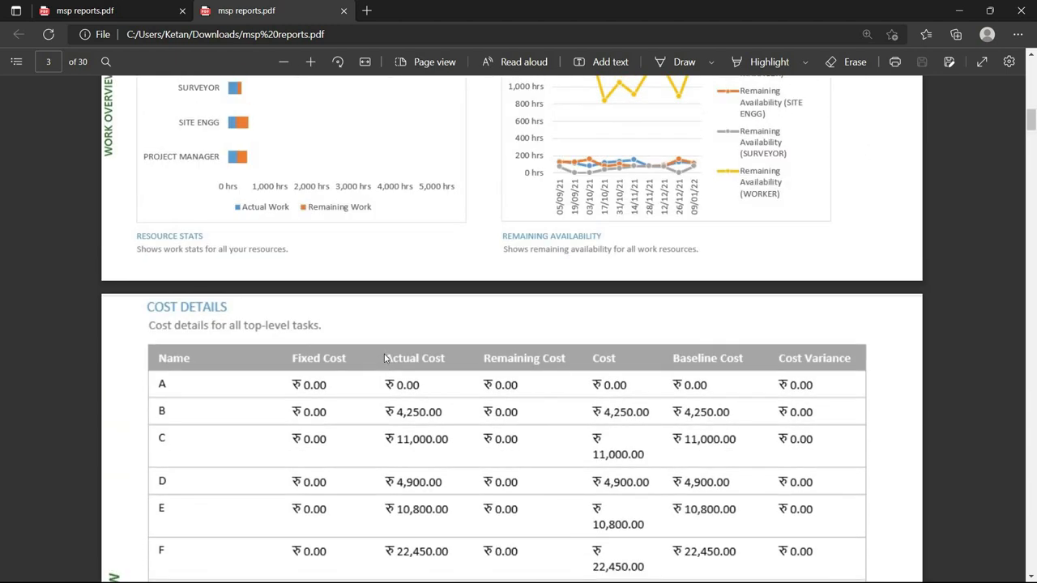
pyautogui.scroll(6, 385, 358)
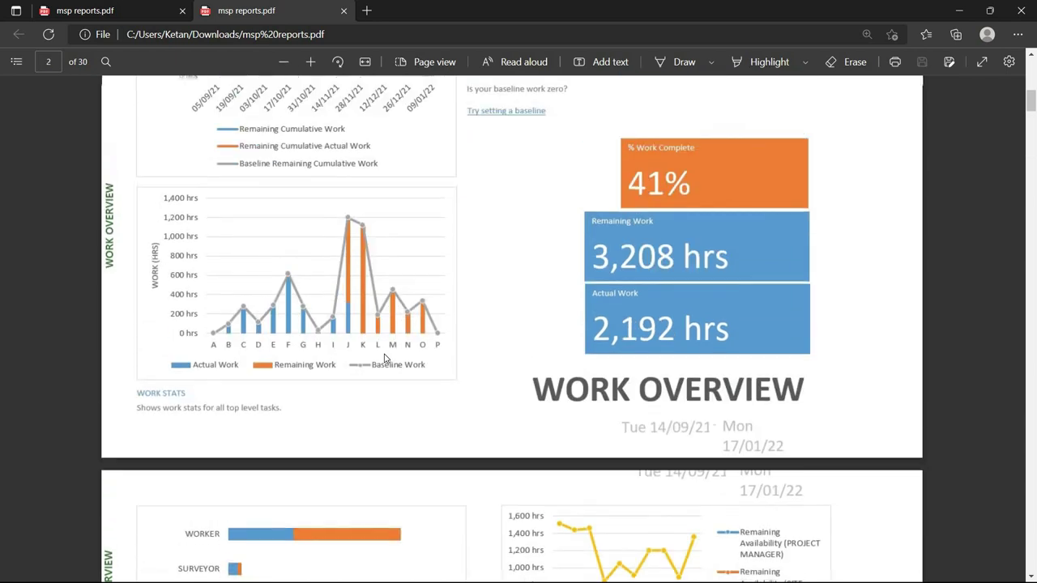
pyautogui.scroll(4, 394, 352)
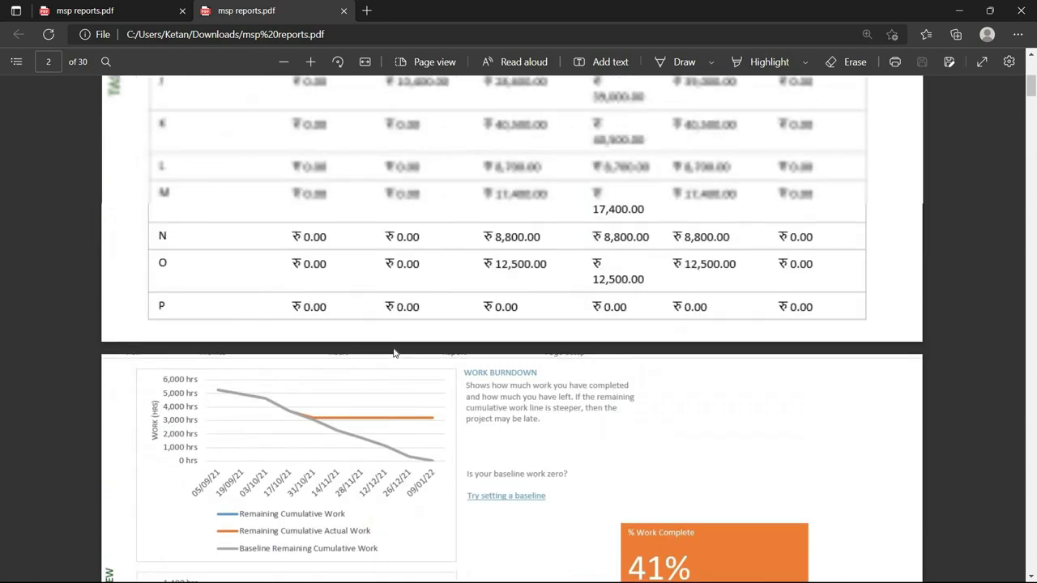
pyautogui.scroll(3, 395, 352)
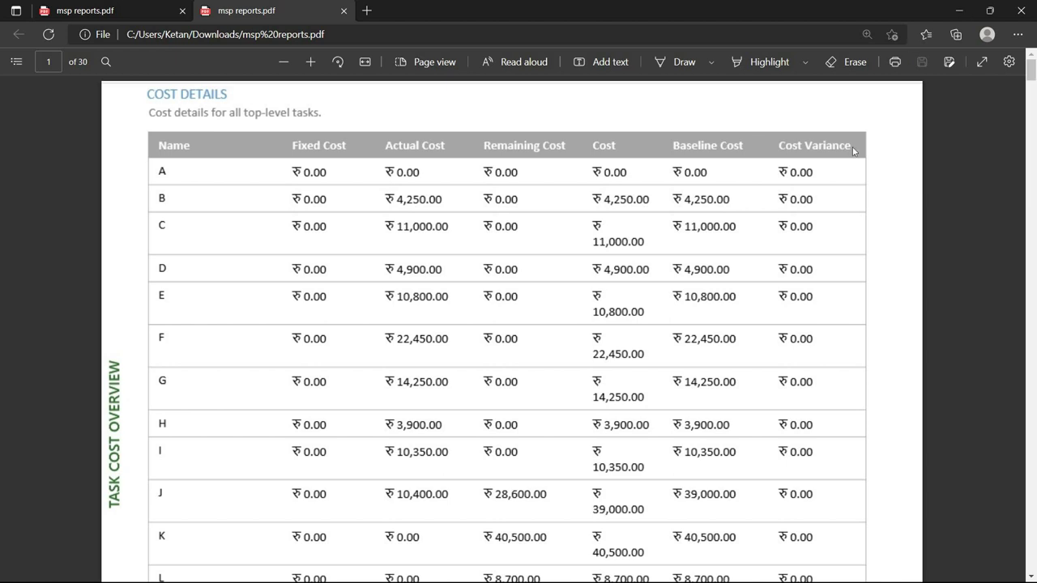
pyautogui.click(962, 11)
pyautogui.click(818, 172)
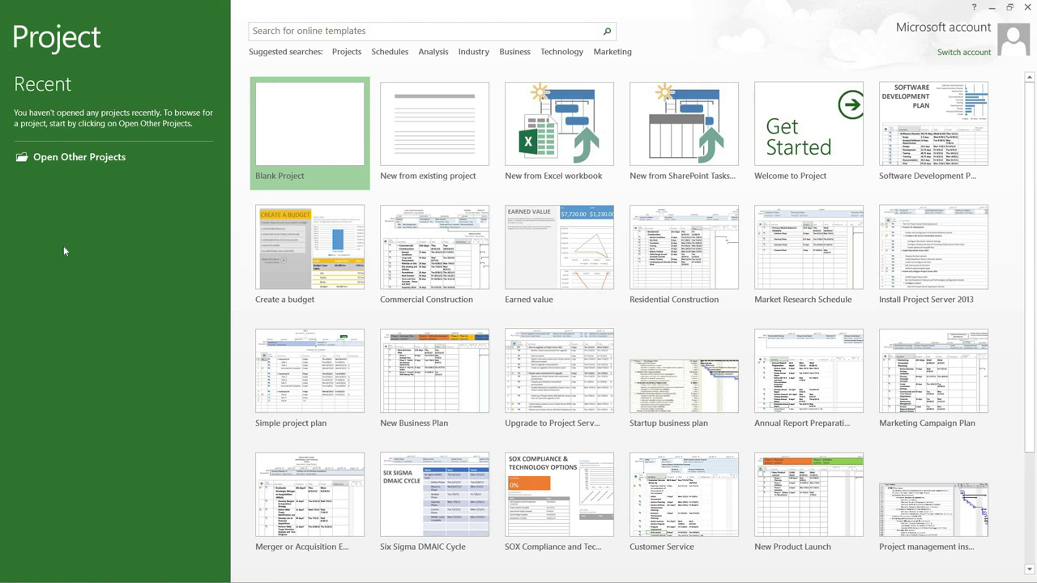
# Create Project1 from the Blank Project tile, giving an empty Gantt Chart.
pyautogui.click(277, 136)
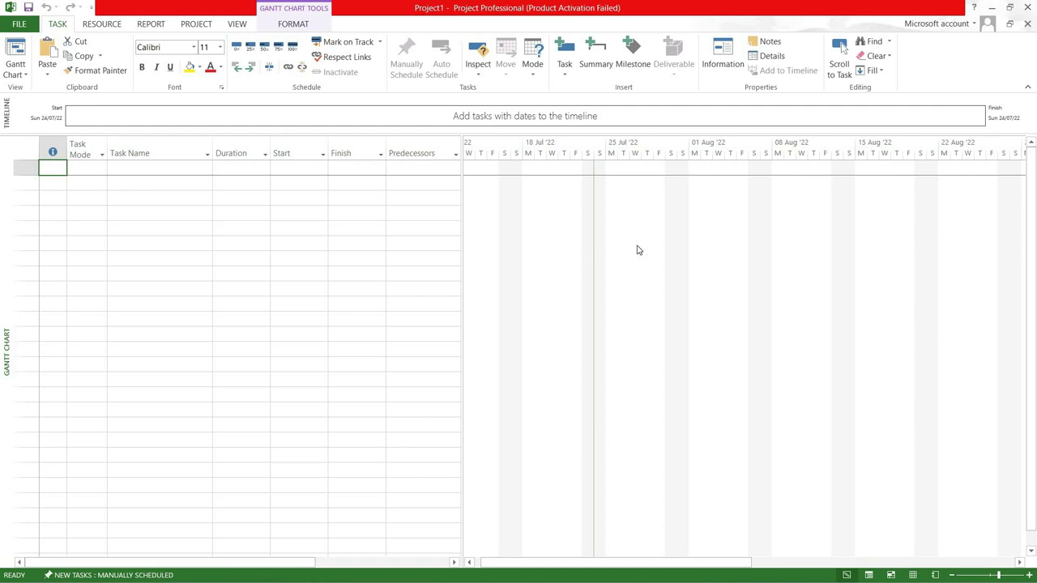
# Select the row 6 Task Name cell and look through the Resource and Project tabs.
pyautogui.click(187, 236)
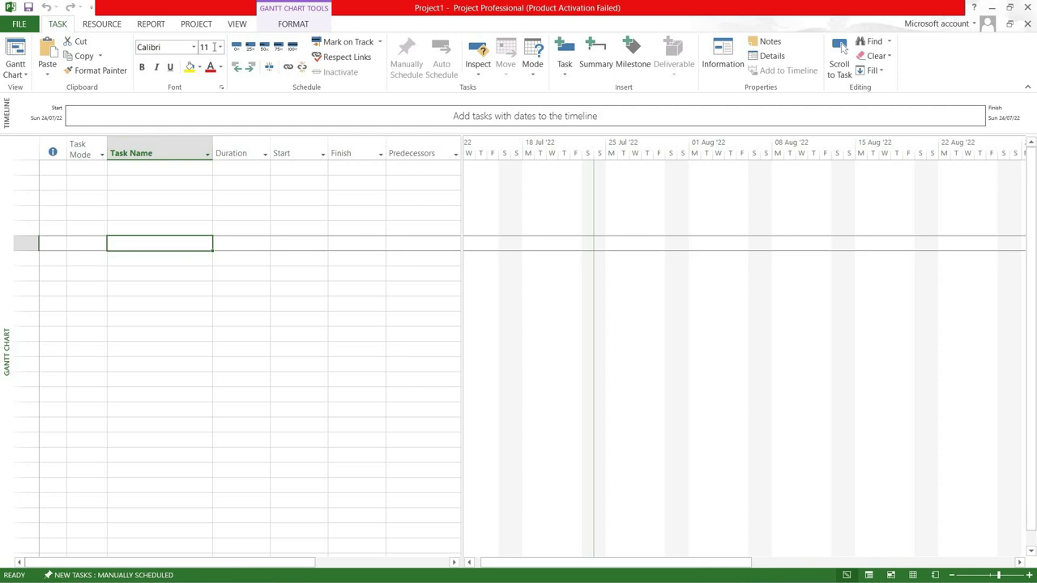
pyautogui.click(108, 27)
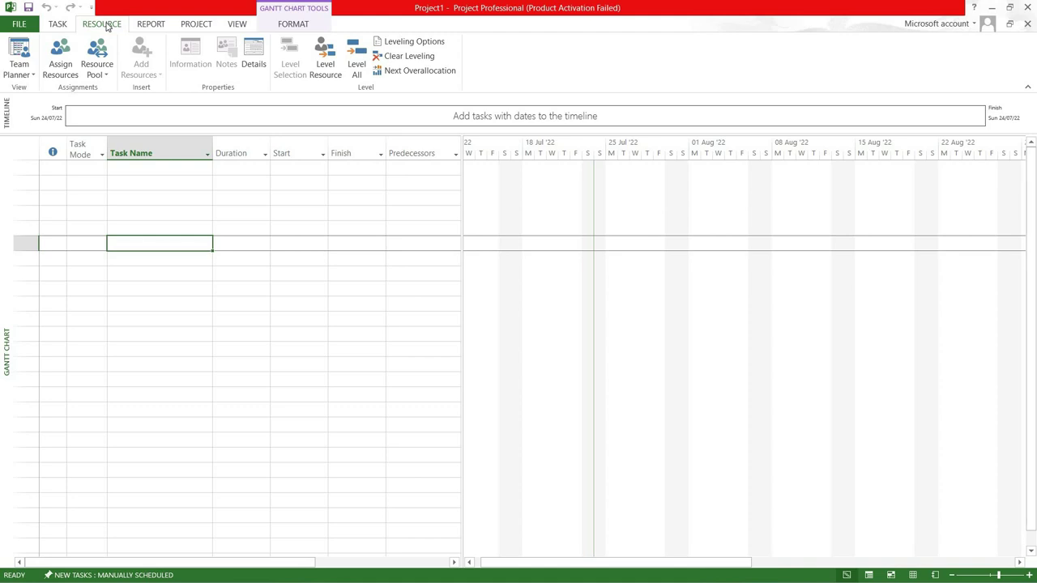
pyautogui.click(195, 27)
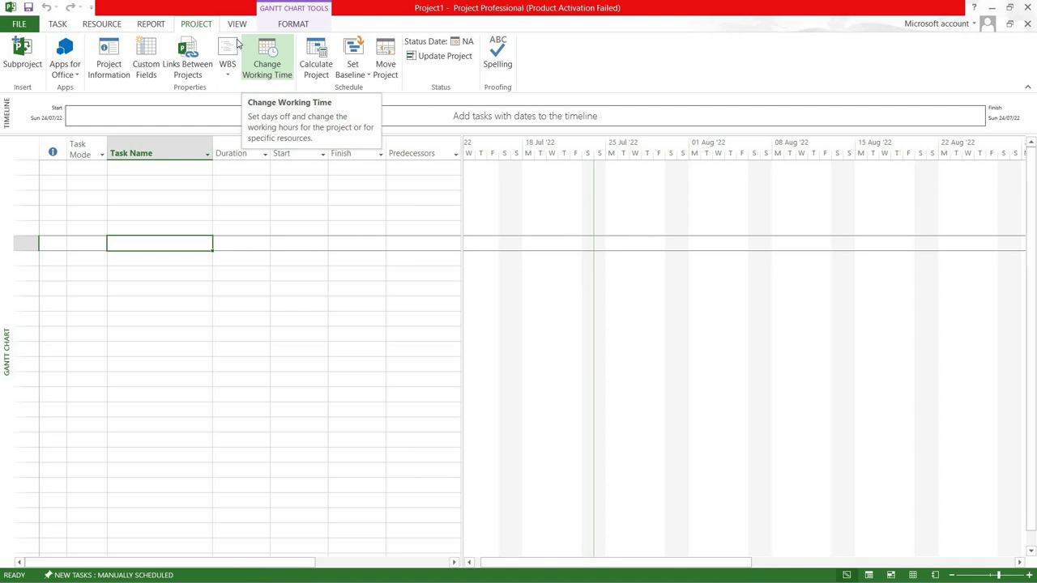
# Set Calendar Type to Gregorian Calendar in Project Options' Display settings and confirm.
pyautogui.click(24, 26)
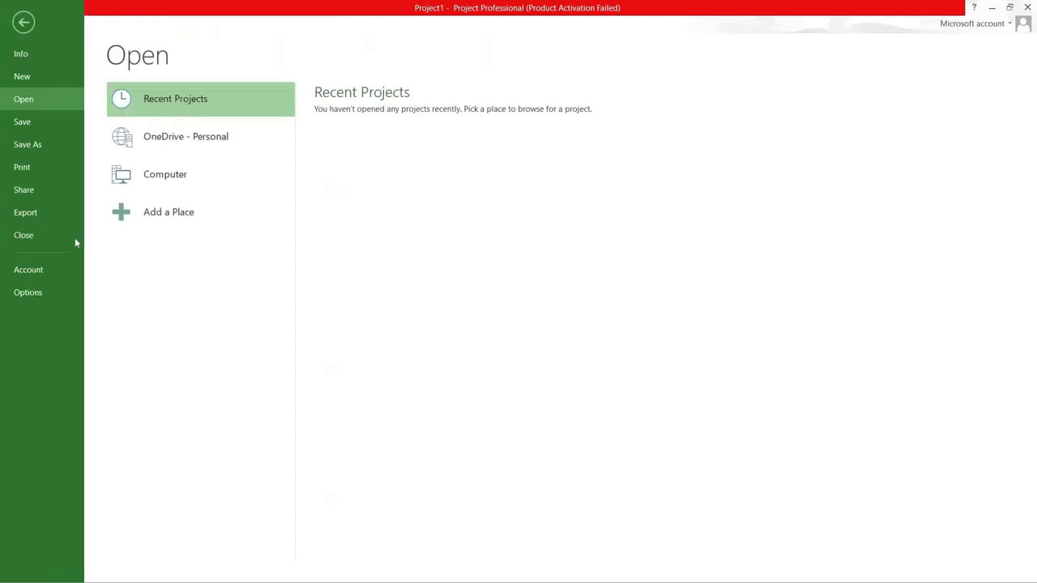
pyautogui.click(24, 295)
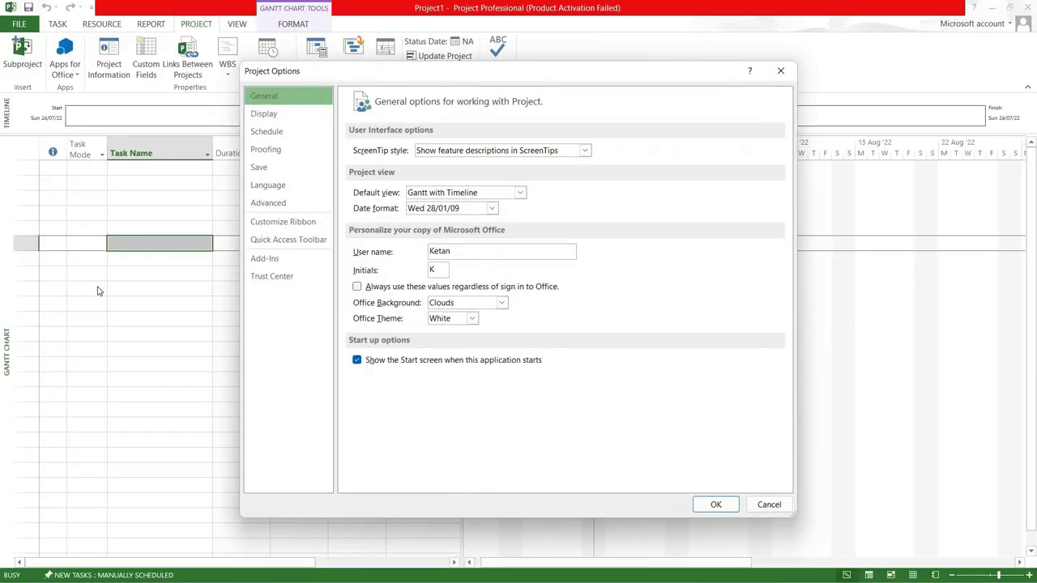
pyautogui.click(280, 118)
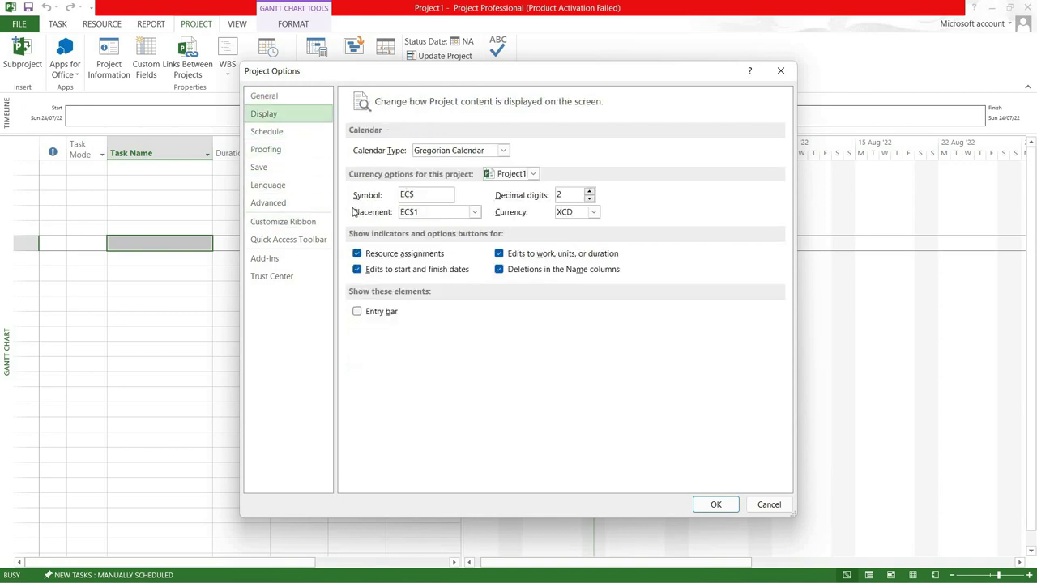
pyautogui.click(503, 151)
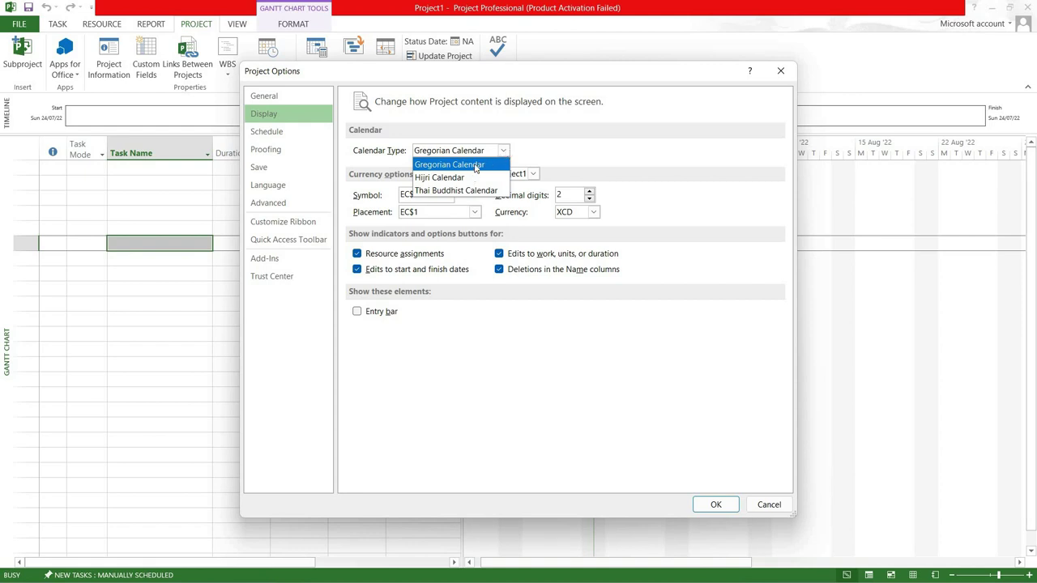
pyautogui.click(475, 166)
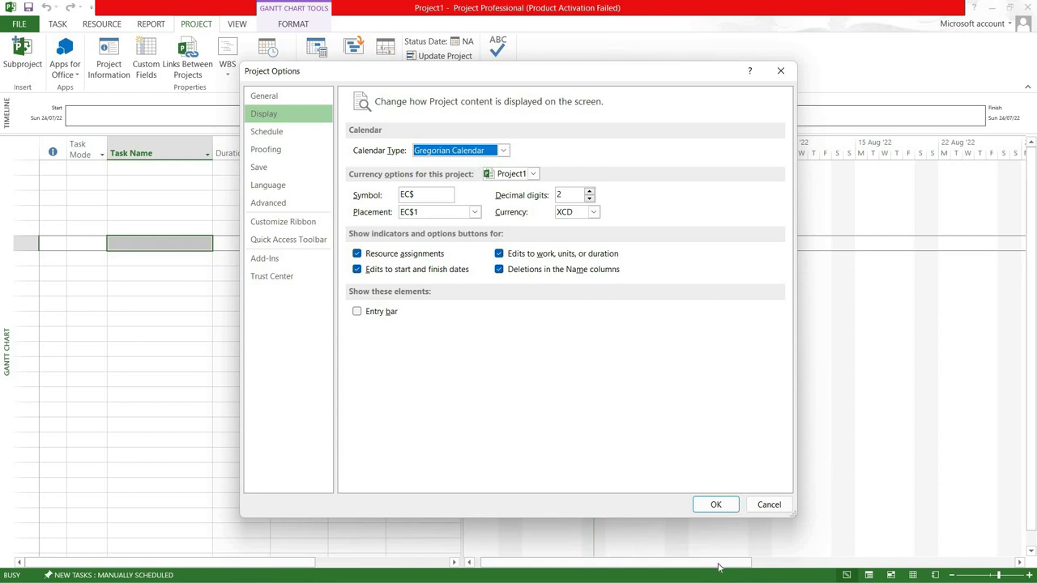
pyautogui.click(717, 505)
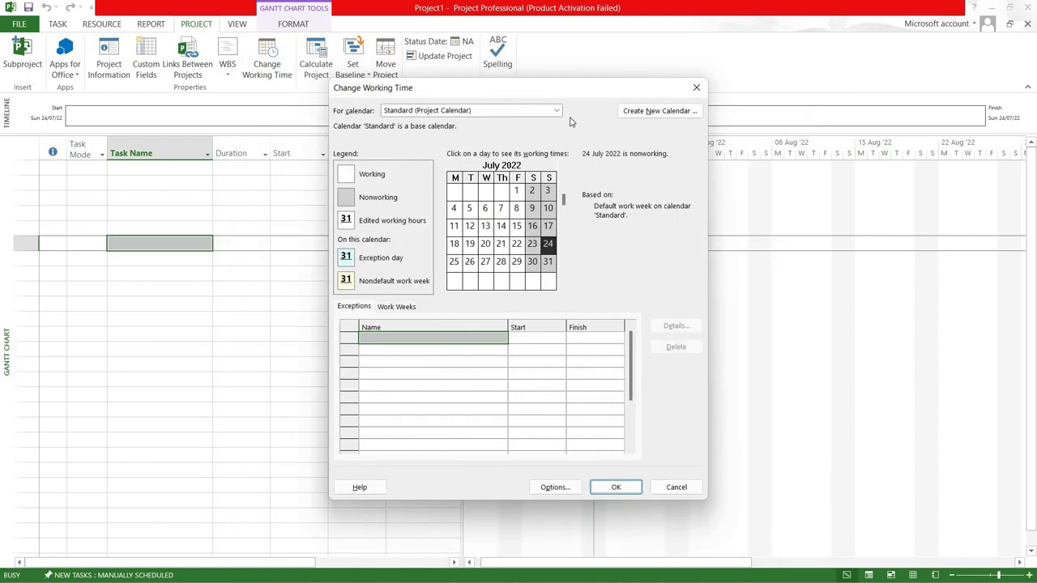
# Pick Standard (Project Calendar) as the calendar to edit in Change Working Time.
pyautogui.click(557, 111)
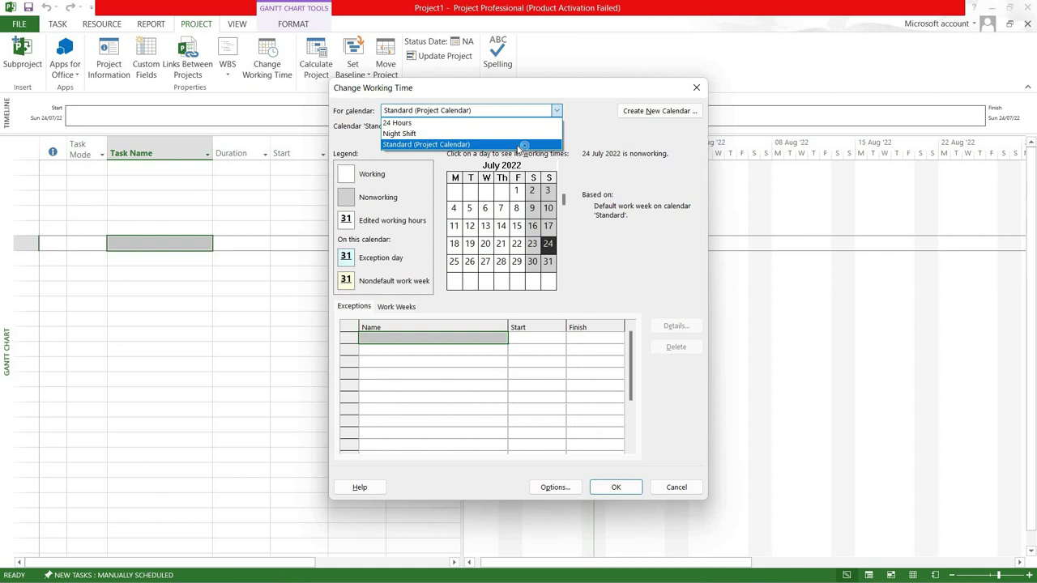
pyautogui.click(522, 145)
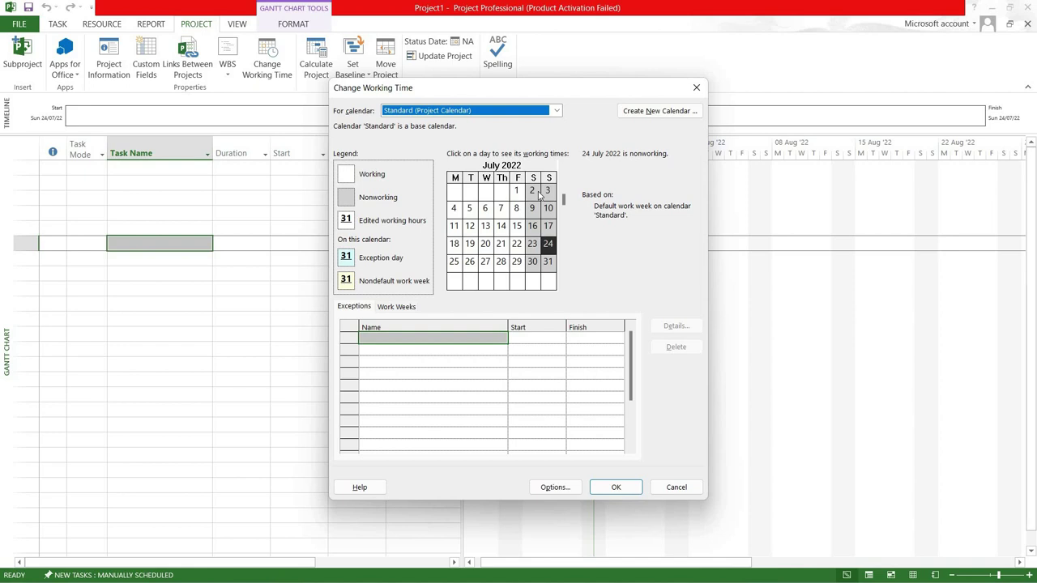
# In the default work week details, make Sunday nonworking time.
pyautogui.click(394, 308)
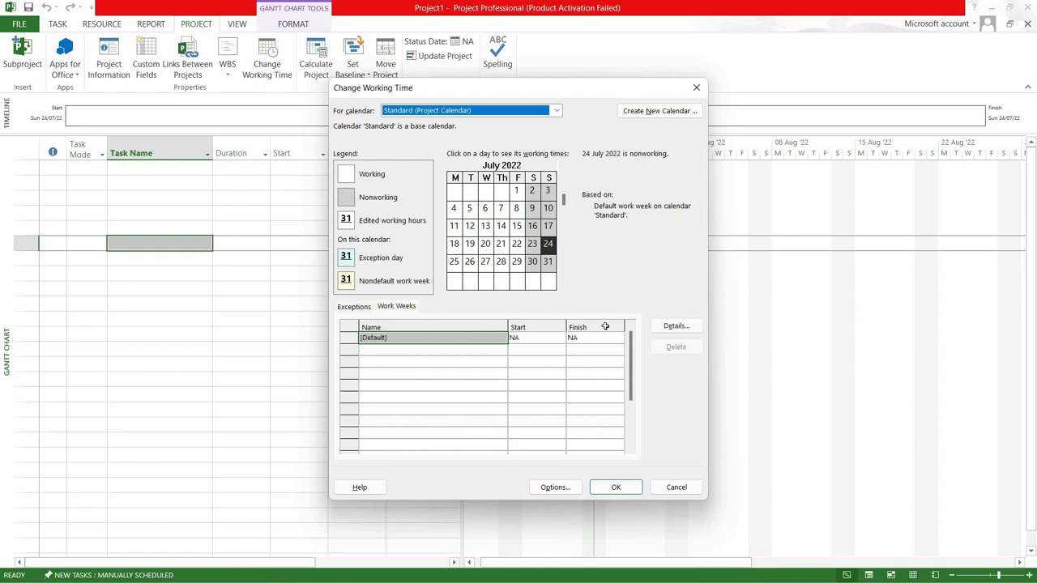
pyautogui.click(675, 325)
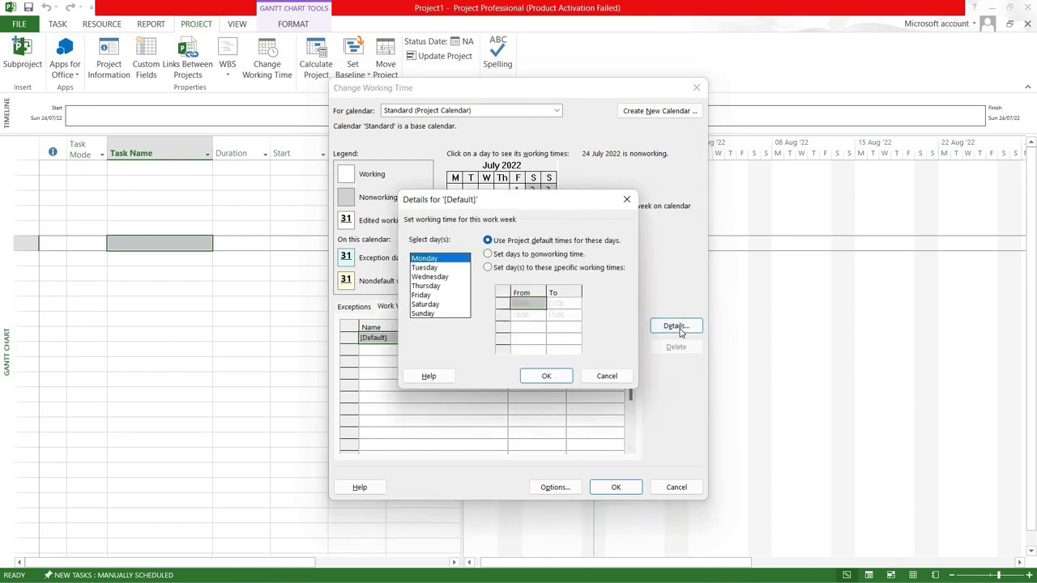
pyautogui.click(423, 314)
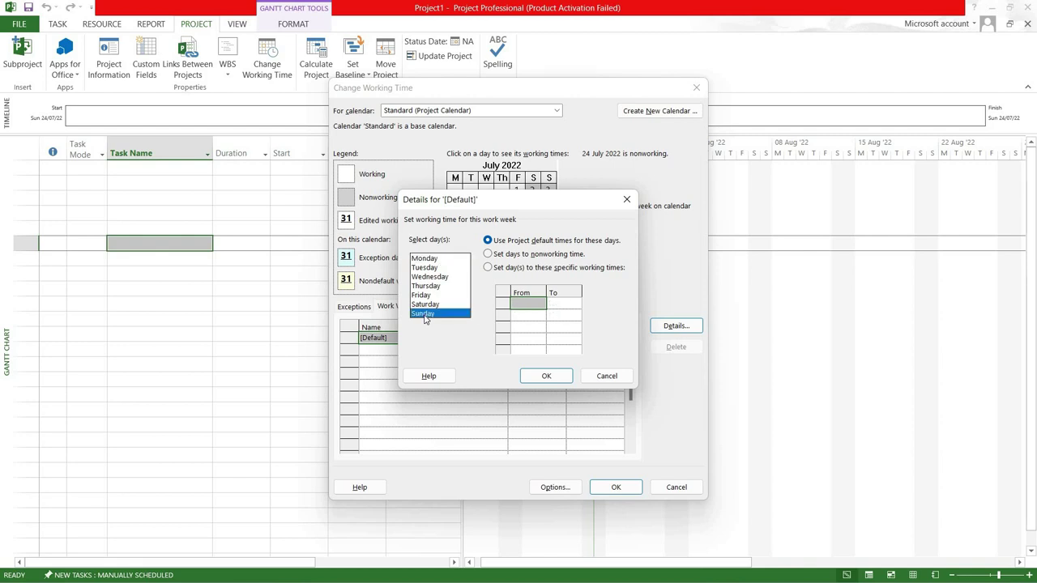
pyautogui.click(505, 256)
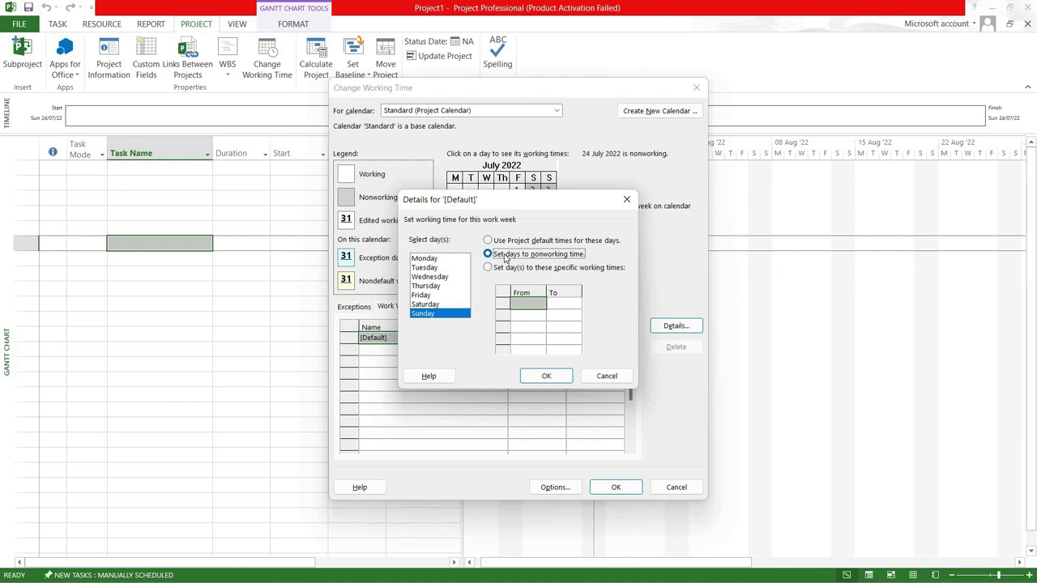
# Set Monday through Saturday to use specific working times.
pyautogui.click(435, 284)
pyautogui.hotkey('shift', 'Down')
pyautogui.hotkey('shift', 'Down')
pyautogui.hotkey('shift', 'Down')
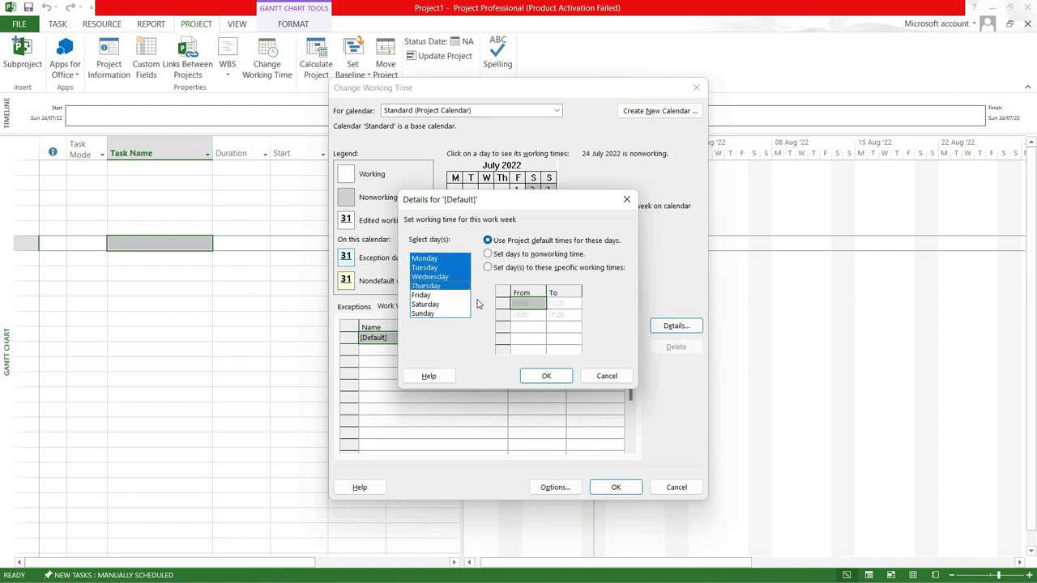
pyautogui.hotkey('shift', 'Down')
pyautogui.hotkey('shift', 'Down')
pyautogui.click(499, 270)
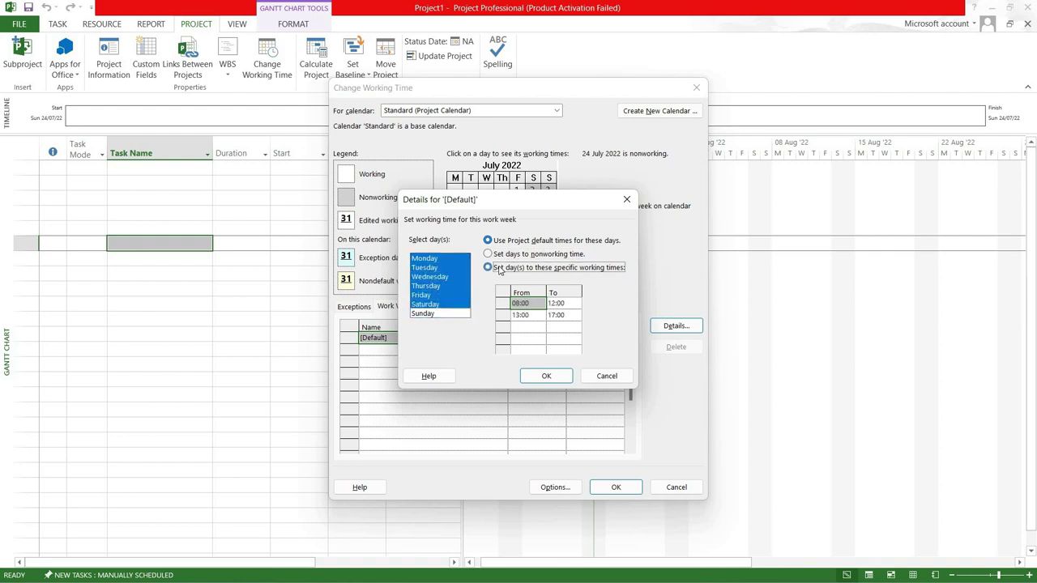
# Change the first working period to 10:00–14:00.
pyautogui.click(532, 303)
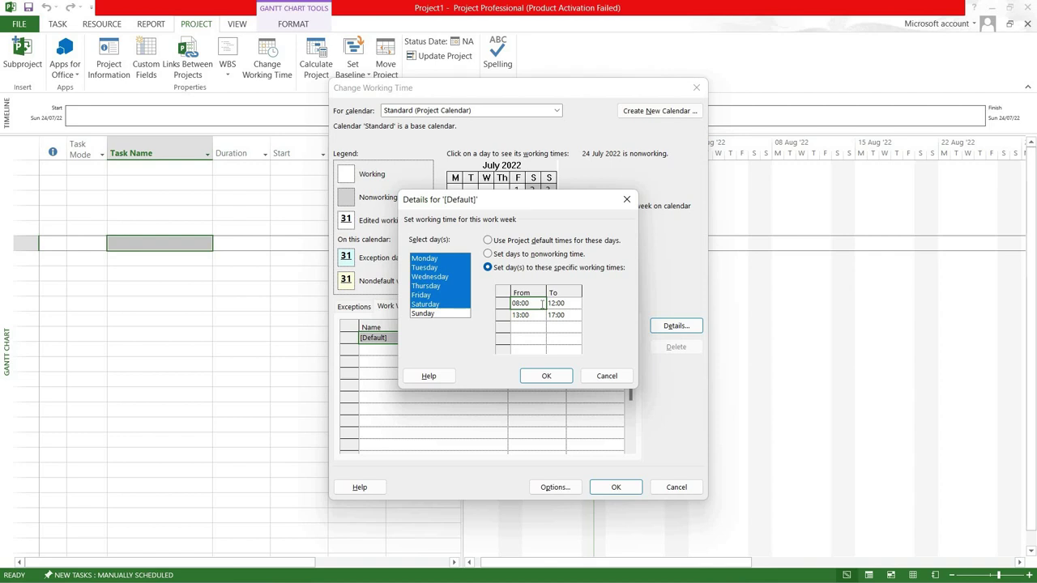
pyautogui.press('BackSpace')
pyautogui.write('10:00')
pyautogui.click(565, 303)
pyautogui.write('14:00')
pyautogui.click(532, 315)
# Change the second working period to 15:00–19:00 and confirm the Details dialog.
pyautogui.write('18')
pyautogui.press('BackSpace')
pyautogui.write('5')
pyautogui.click(571, 315)
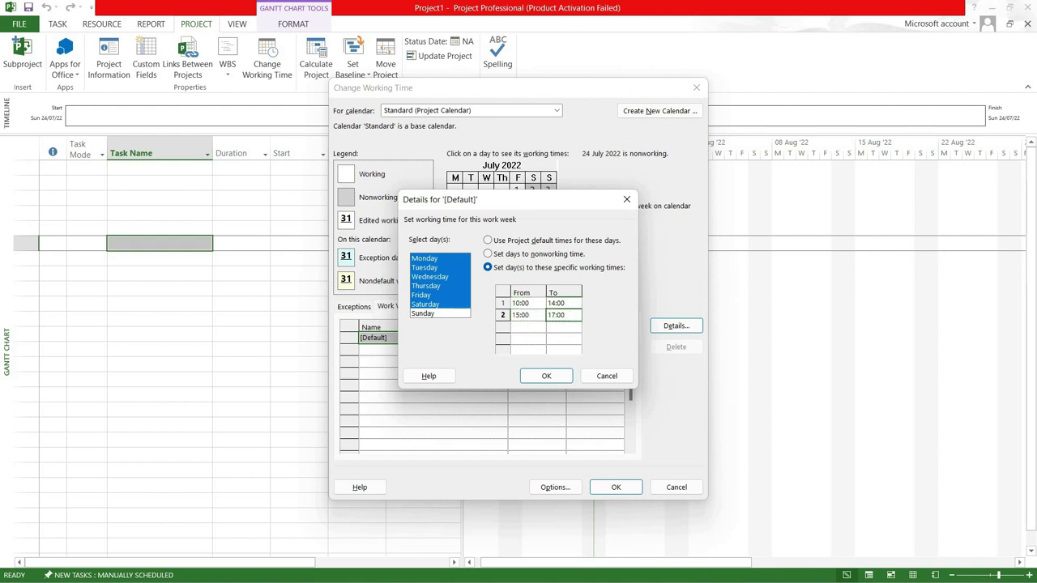
pyautogui.write('19')
pyautogui.press('Tab')
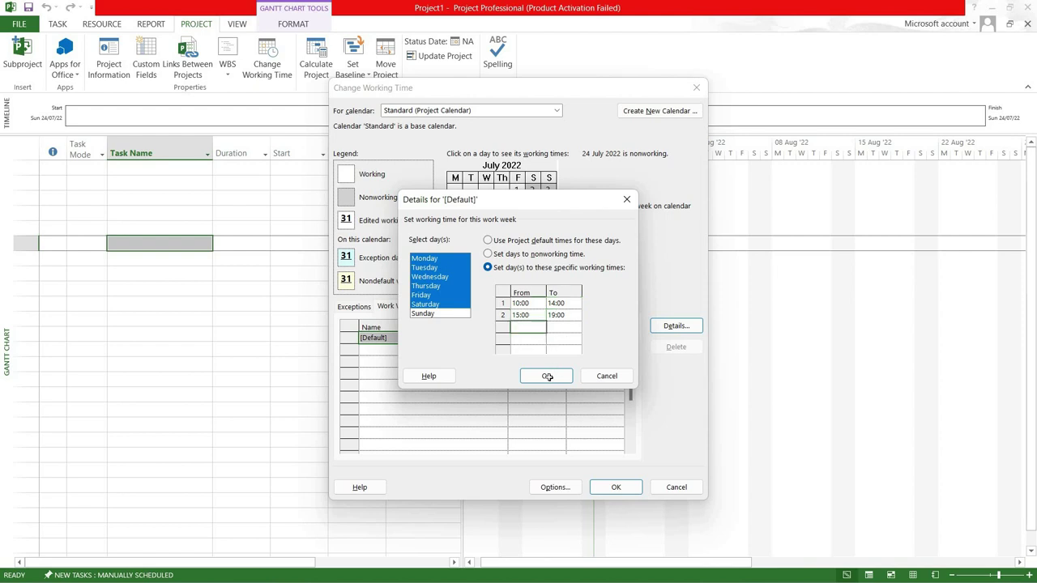
pyautogui.click(547, 376)
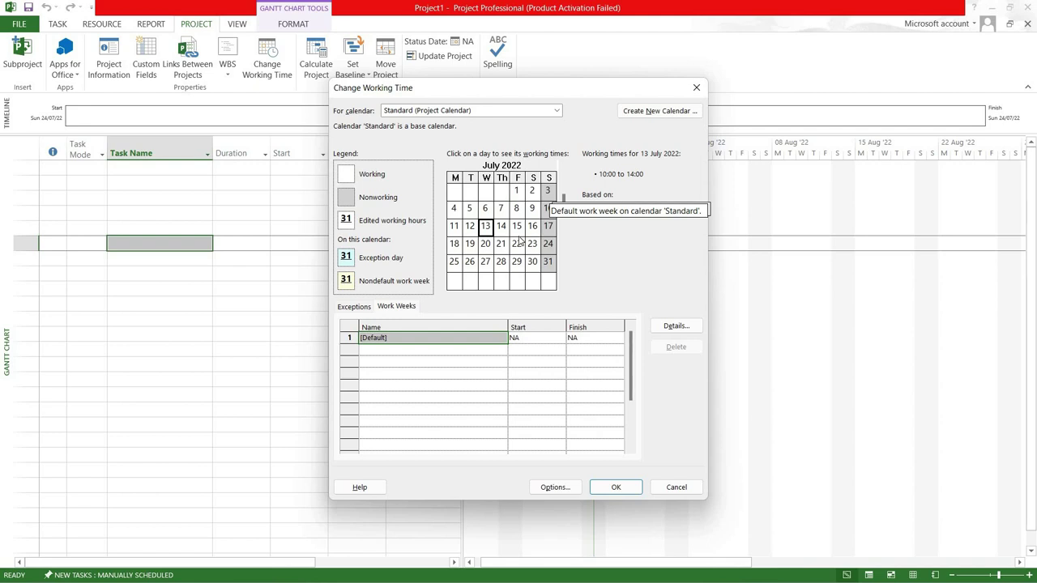
# Select 15 July 2022 and view the Standard calendar's empty Exceptions list.
pyautogui.press('Right')
pyautogui.press('Right')
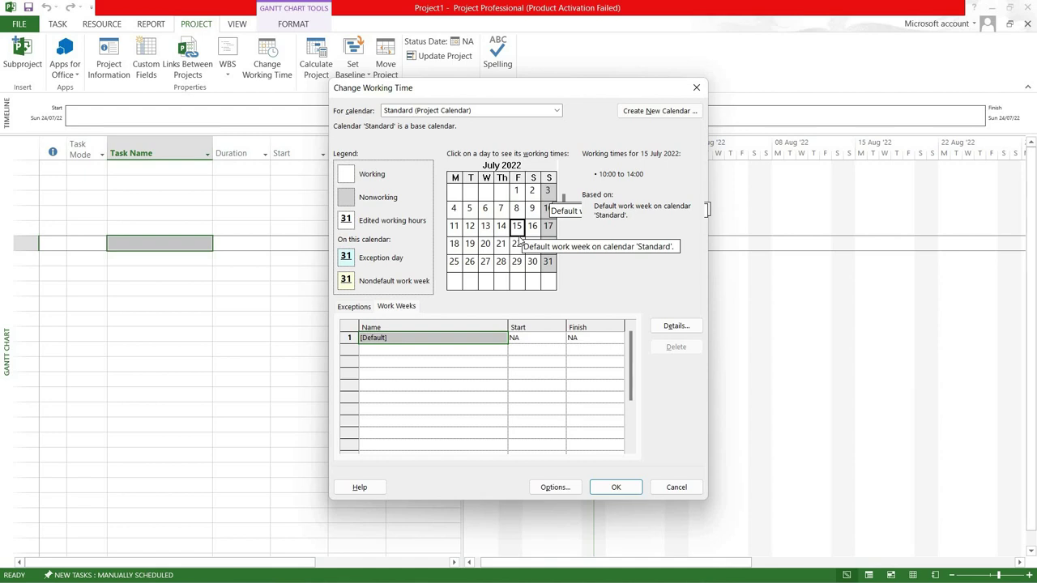
pyautogui.click(353, 309)
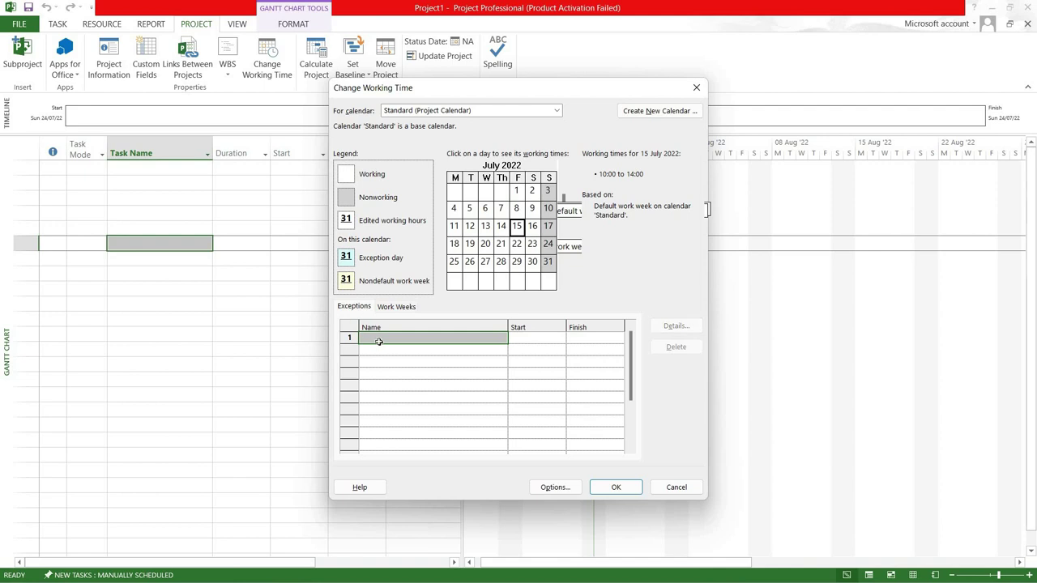
# Name a new calendar exception INDEPENDENCE DAY.
pyautogui.click(379, 340)
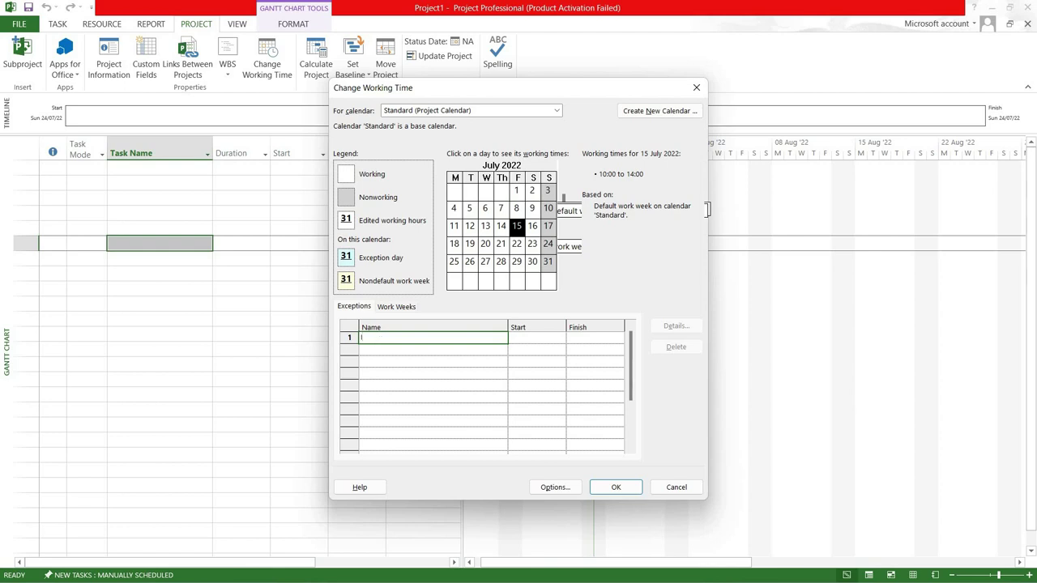
pyautogui.write('INDEO')
pyautogui.press('BackSpace')
pyautogui.write('P')
pyautogui.write('ENDA')
pyautogui.press('BackSpace')
pyautogui.write('EN')
pyautogui.write('CE DAY')
# Set the INDEPENDENCE DAY exception's start and finish dates to 15/08/2022 with the date picker.
pyautogui.click(551, 339)
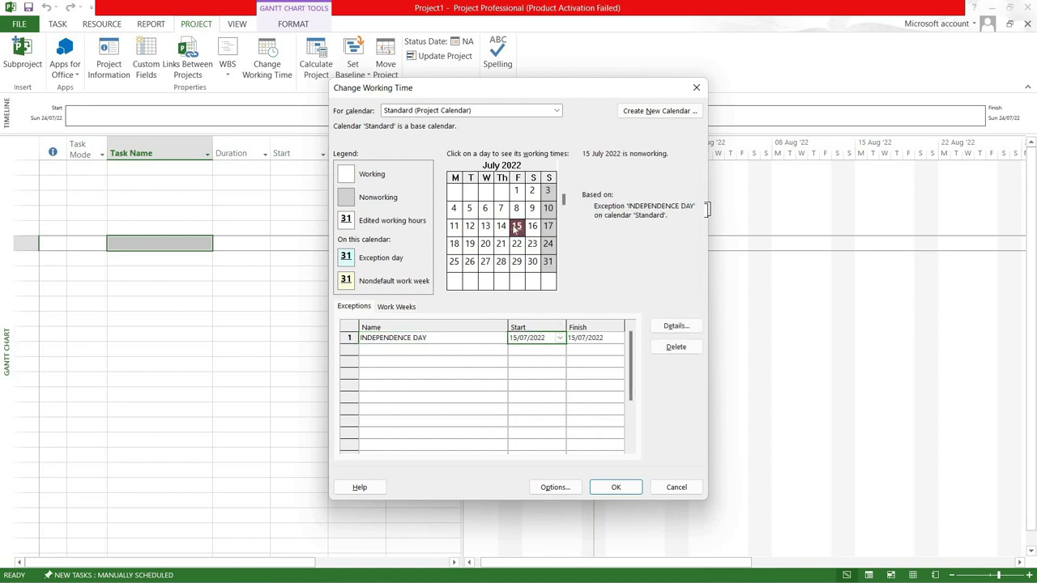
pyautogui.click(563, 283)
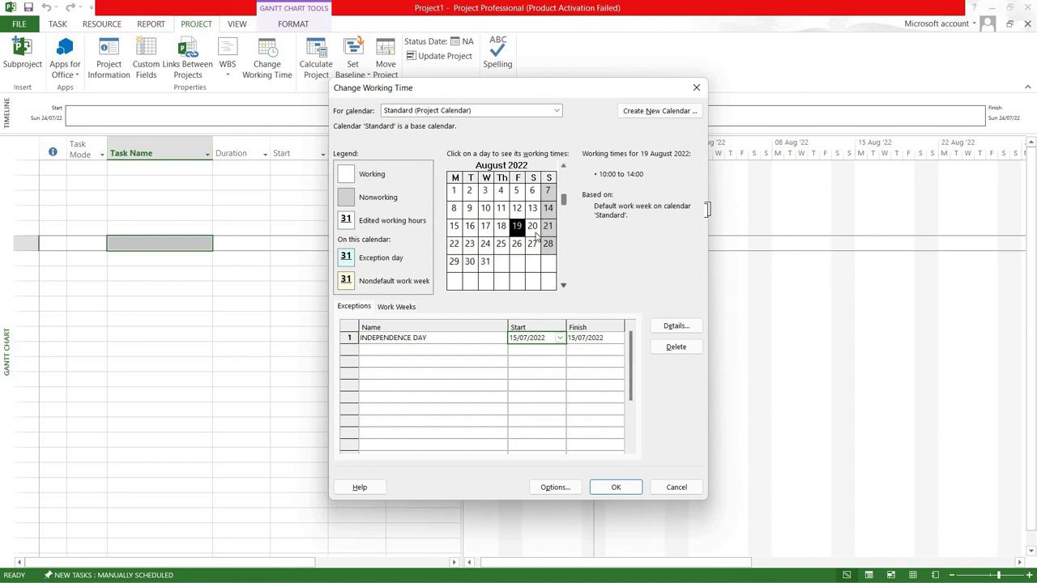
pyautogui.click(458, 227)
pyautogui.click(561, 341)
pyautogui.click(559, 338)
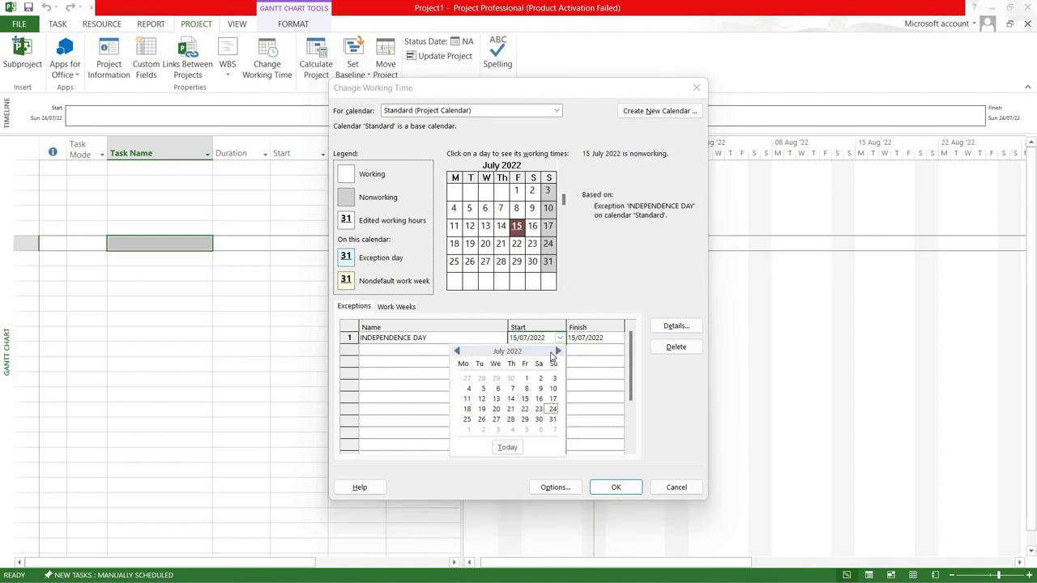
pyautogui.click(557, 351)
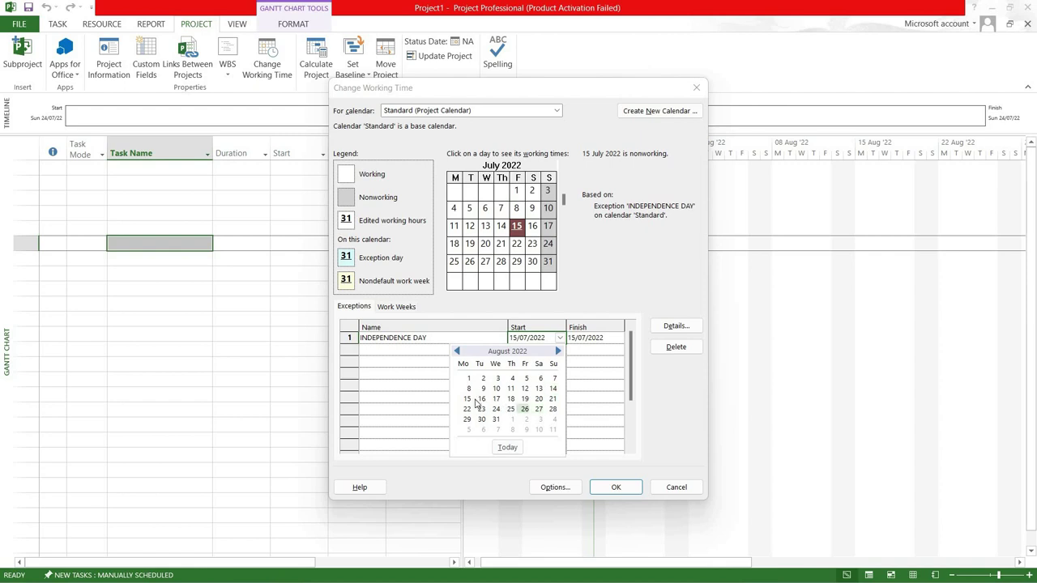
pyautogui.click(594, 344)
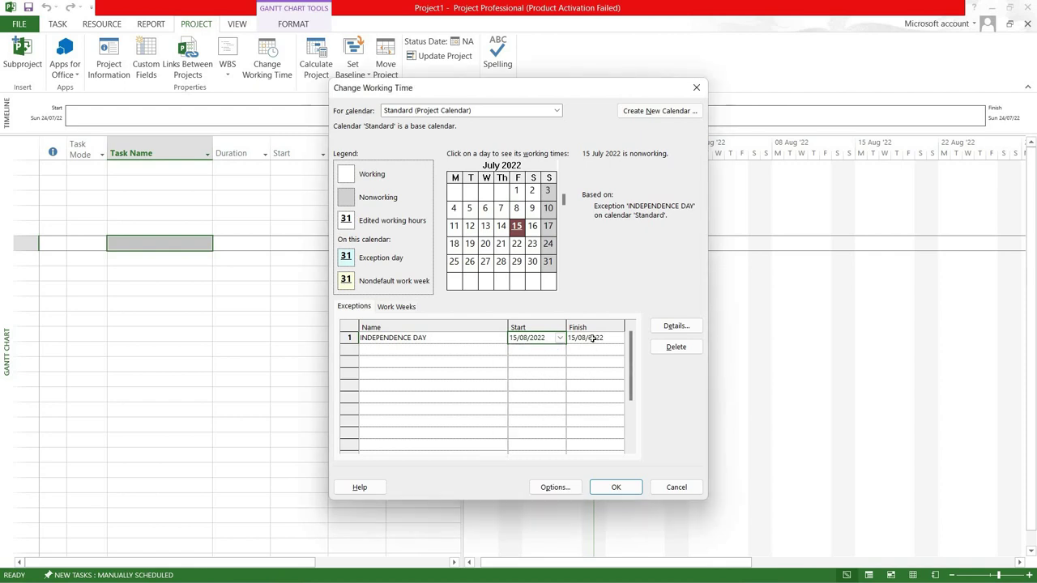
pyautogui.click(594, 344)
# Check the working times for 13 and 15 July, then move to the next empty exception row.
pyautogui.click(516, 226)
pyautogui.click(485, 226)
pyautogui.click(517, 228)
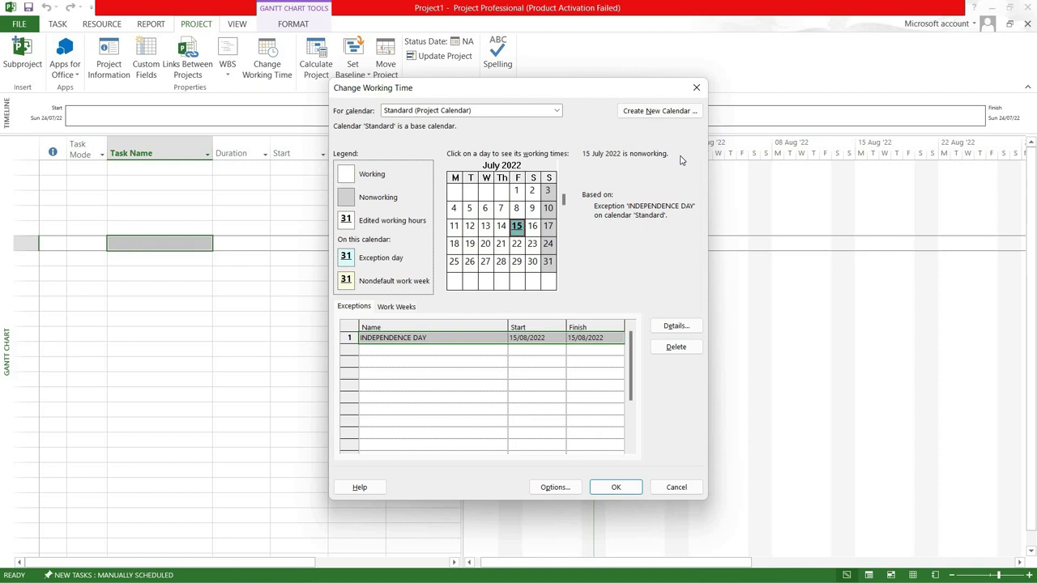
pyautogui.click(445, 351)
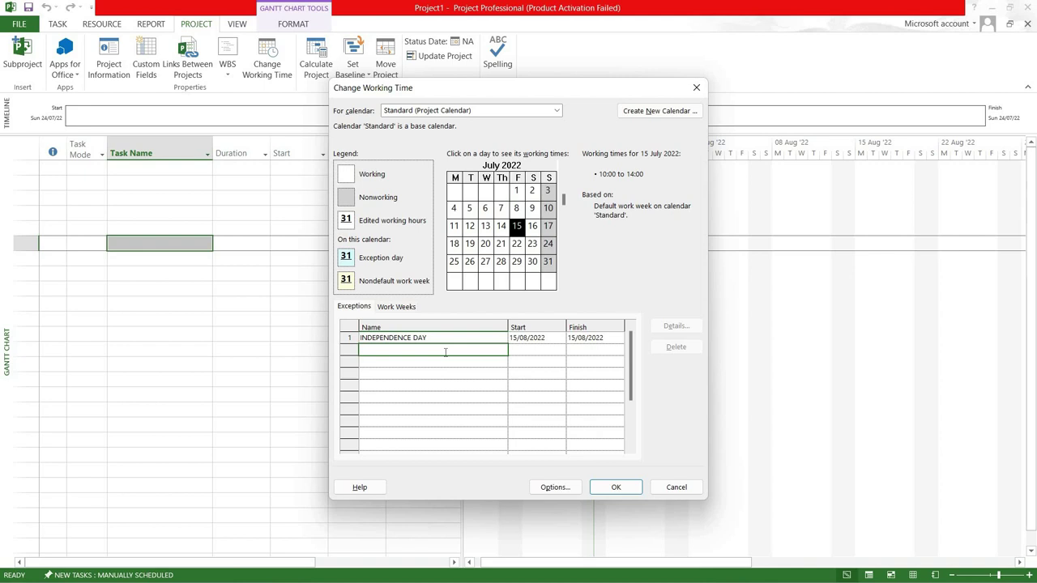
pyautogui.press('Return')
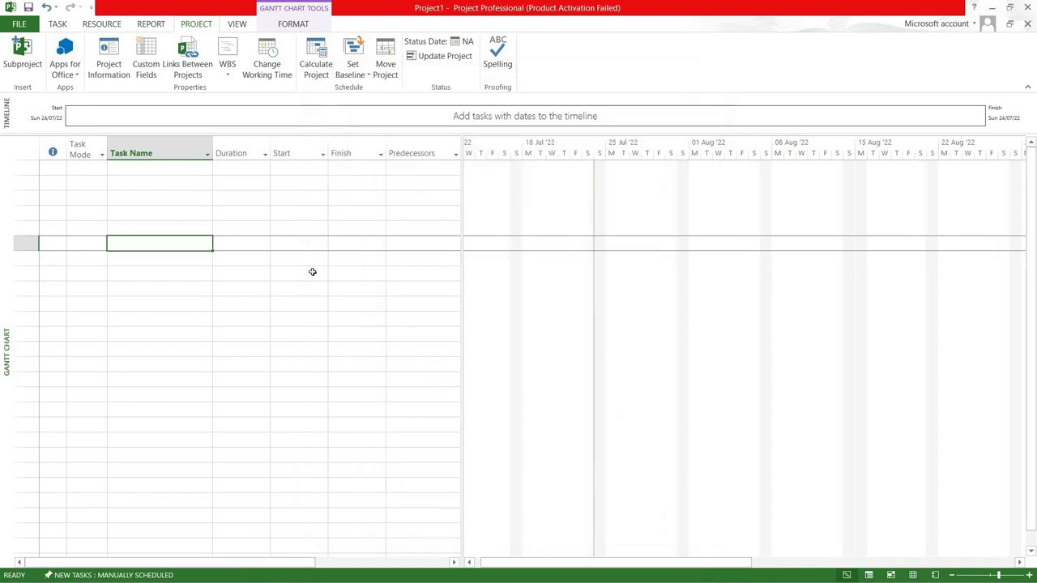
pyautogui.click(308, 273)
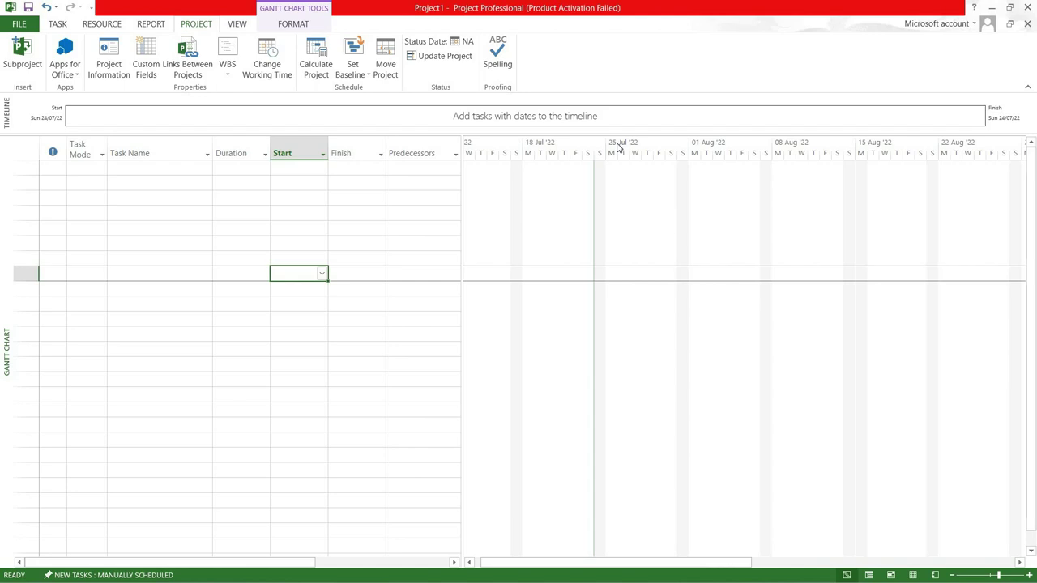
pyautogui.click(149, 168)
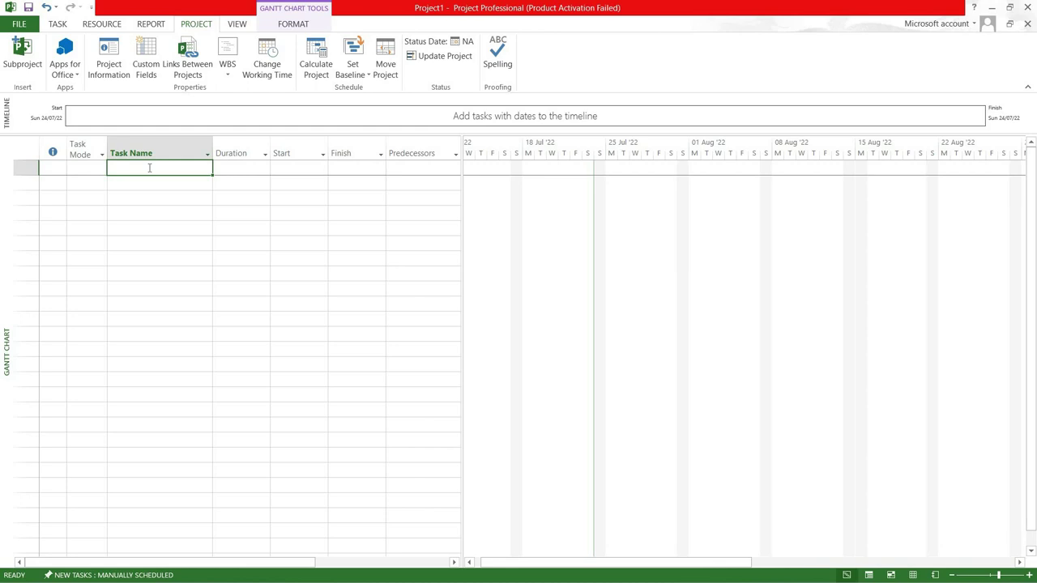
# Enter 'Site purchase' as the task name in row 1.
pyautogui.write('SI')
pyautogui.write('TE')
pyautogui.press('BackSpace')
pyautogui.press('BackSpace')
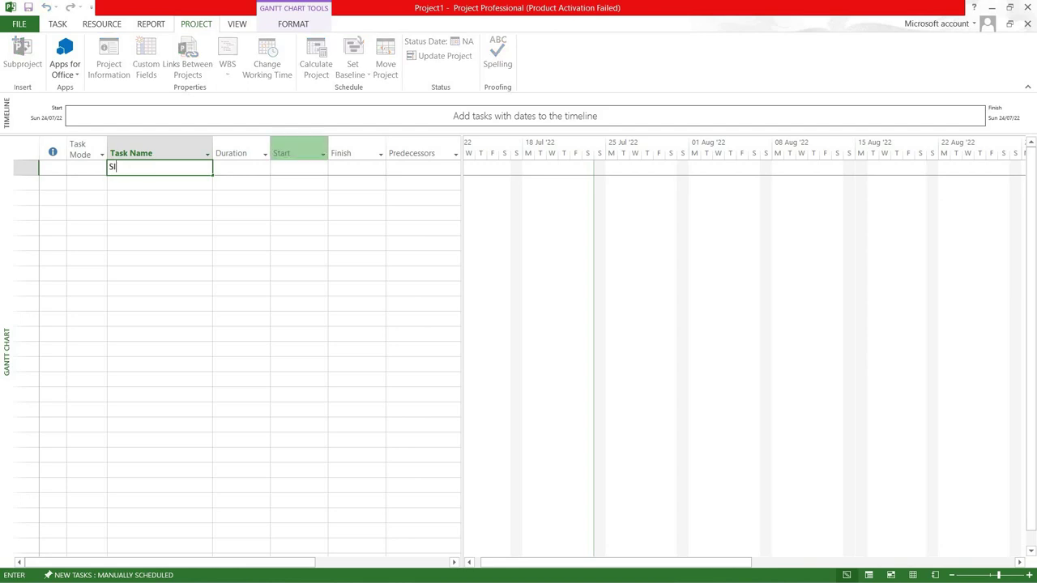
pyautogui.press('BackSpace')
pyautogui.write('i')
pyautogui.write('te p')
pyautogui.write('t')
pyautogui.press('BackSpace')
pyautogui.write('urchase')
pyautogui.press('Return')
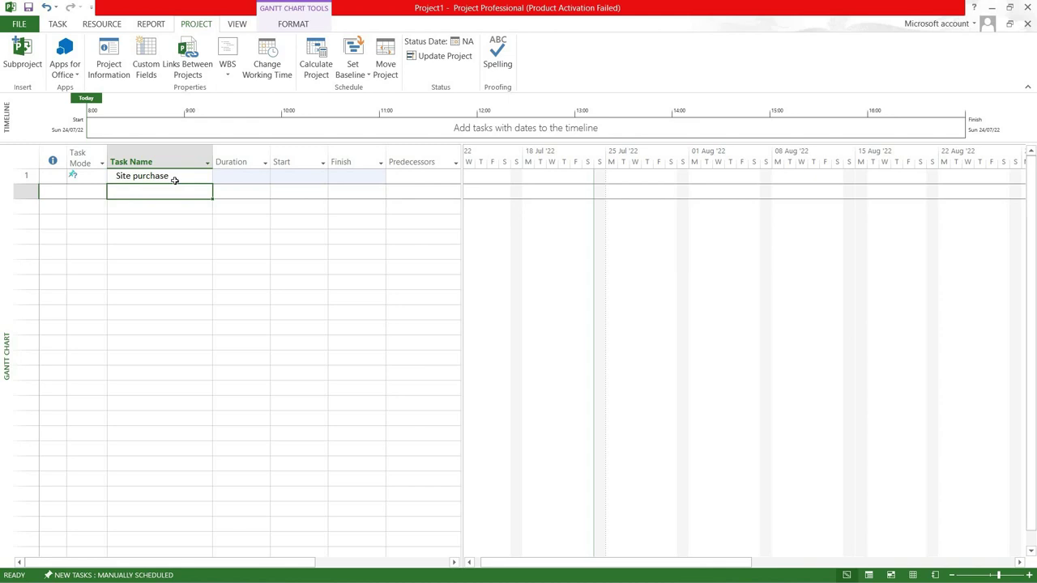
pyautogui.click(134, 576)
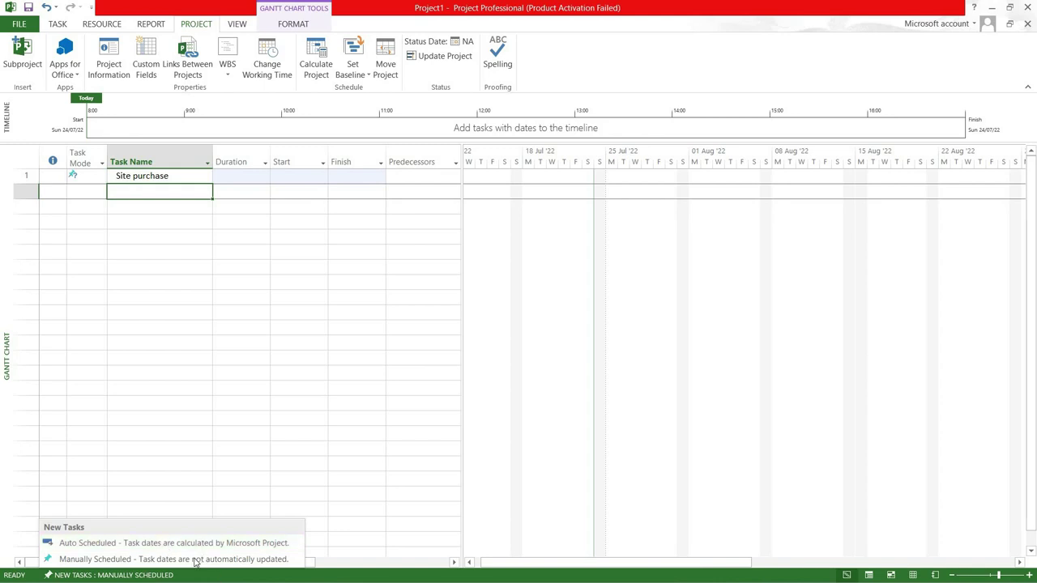
# Make new tasks Auto Scheduled and switch Site purchase's task mode to Auto Scheduled.
pyautogui.press('Escape')
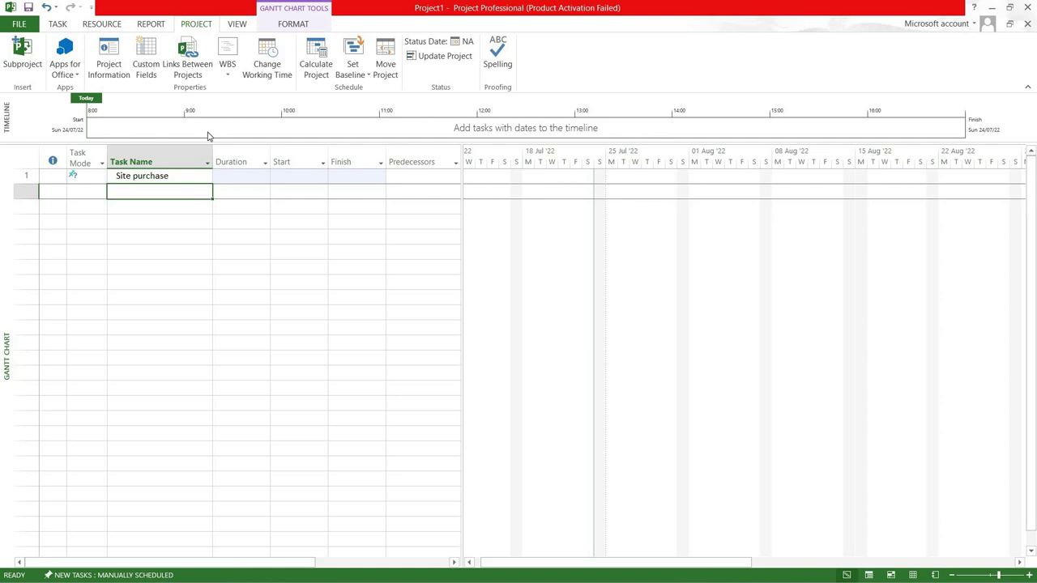
pyautogui.click(92, 569)
pyautogui.click(93, 540)
pyautogui.click(102, 180)
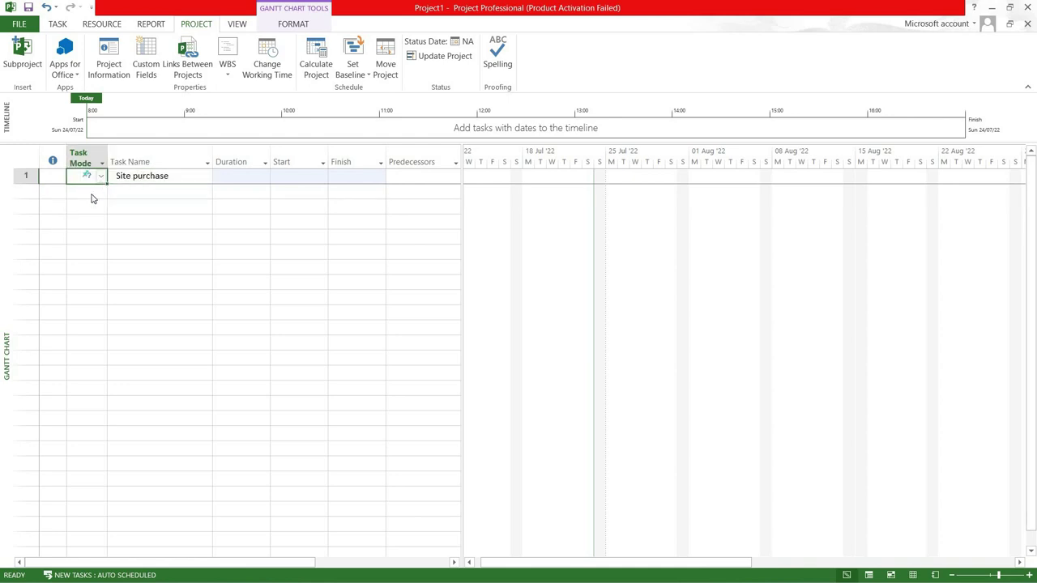
pyautogui.click(101, 176)
pyautogui.click(144, 188)
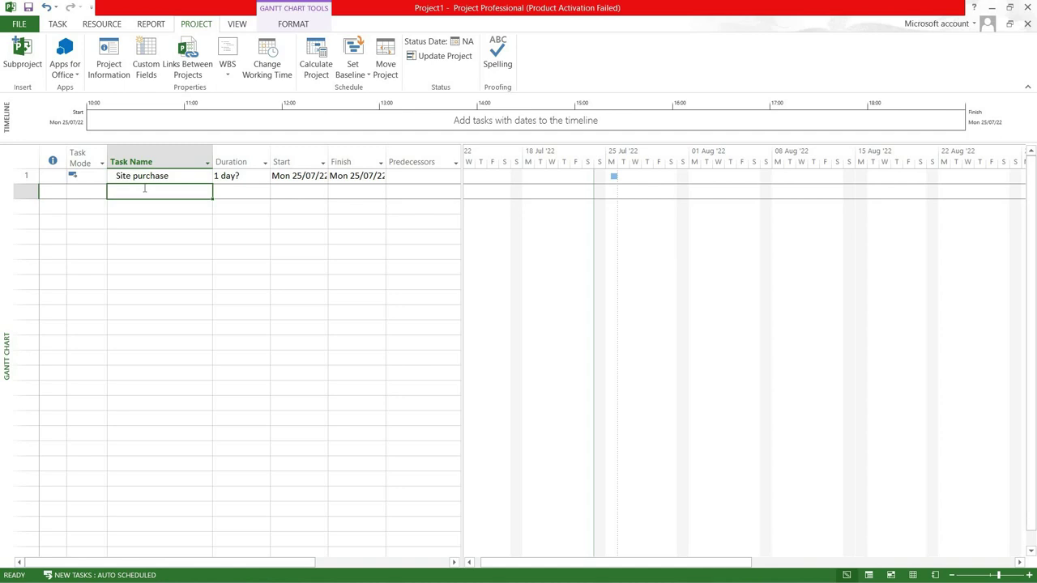
# Add site cleaning, layout and excavation as tasks 2 to 4.
pyautogui.write('si')
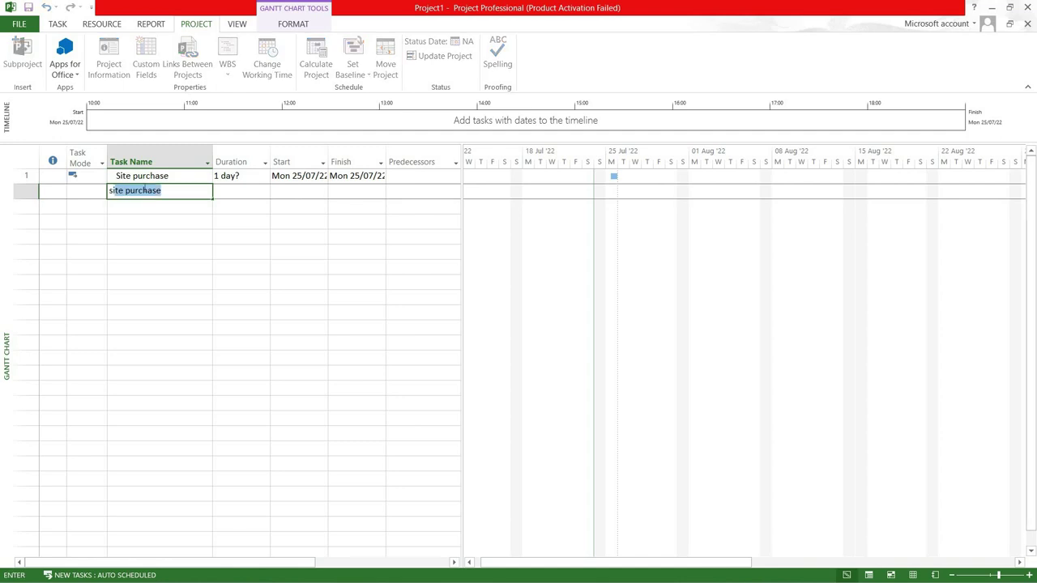
pyautogui.write('te c')
pyautogui.write('le')
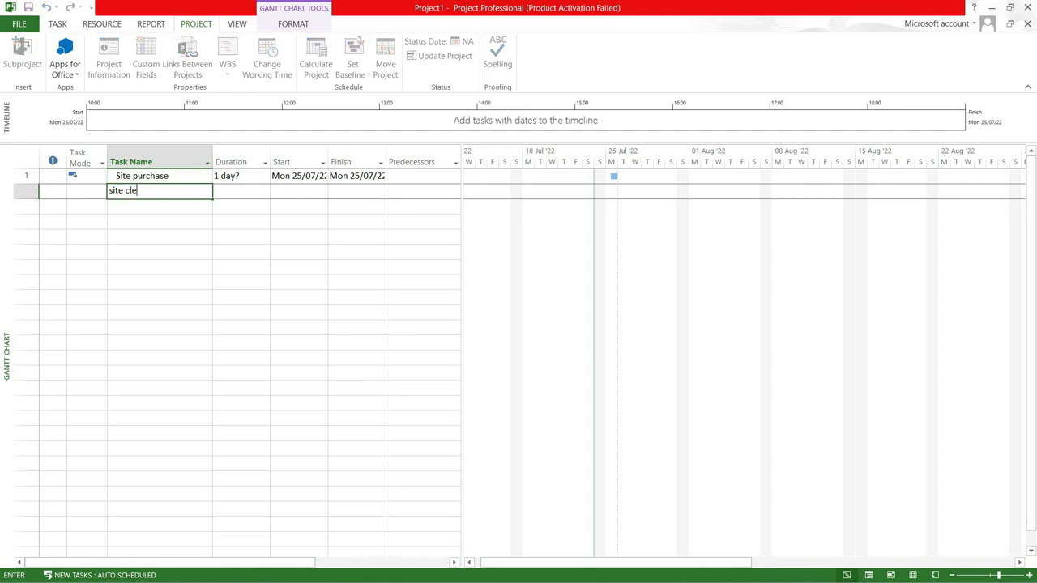
pyautogui.write('aning')
pyautogui.click(123, 211)
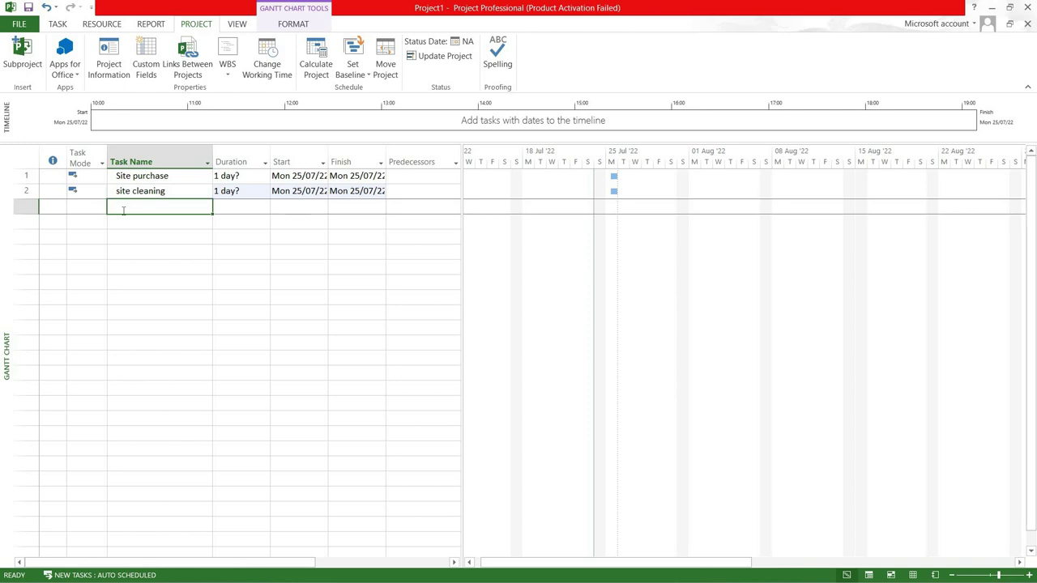
pyautogui.write('ce')
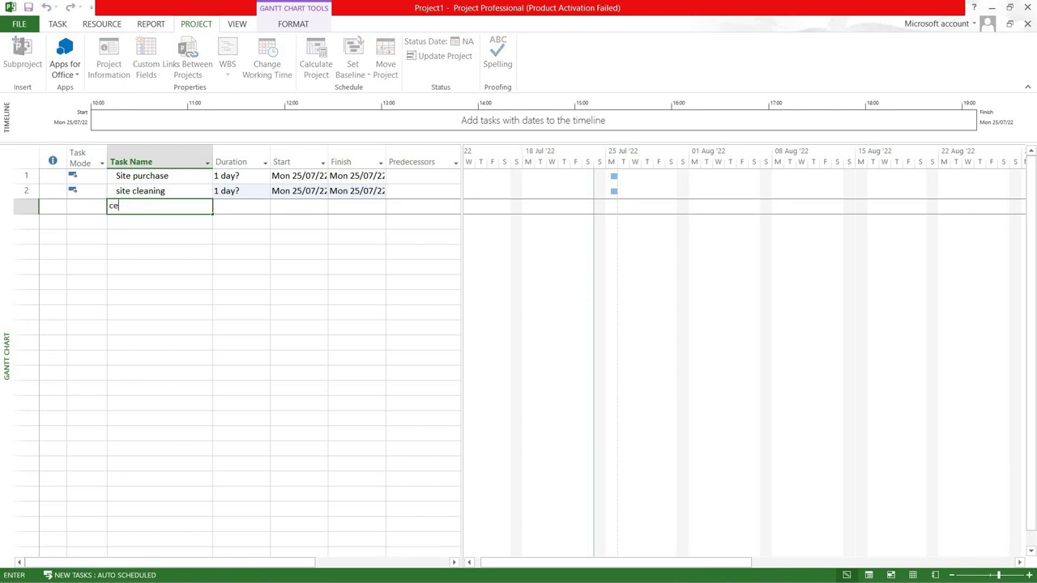
pyautogui.write('ntre')
pyautogui.press('BackSpace')
pyautogui.press('BackSpace')
pyautogui.press('BackSpace')
pyautogui.press('BackSpace')
pyautogui.press('BackSpace')
pyautogui.press('BackSpace')
pyautogui.write('layou')
pyautogui.write('t')
pyautogui.click(152, 220)
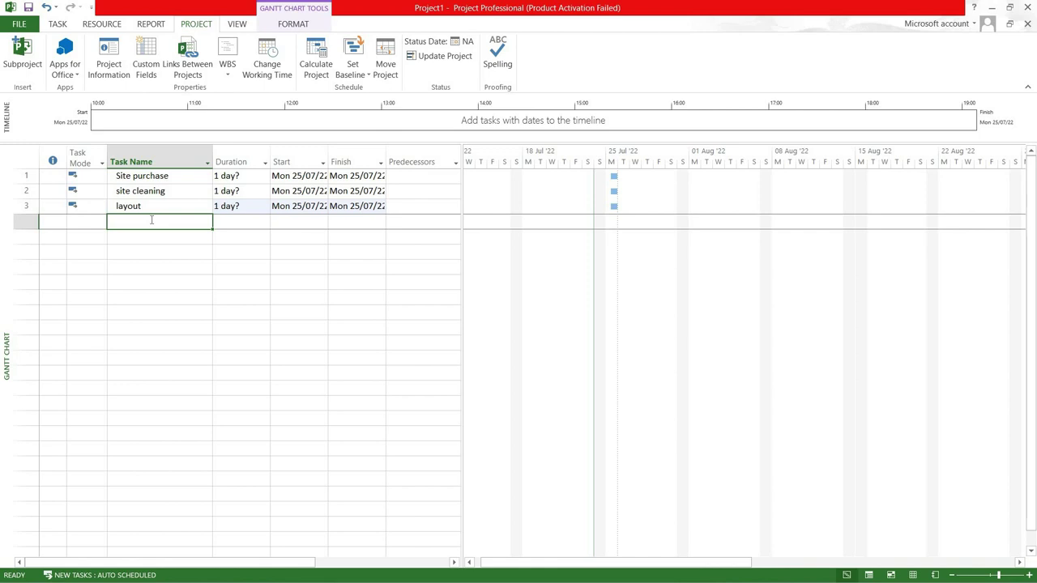
pyautogui.write('ec')
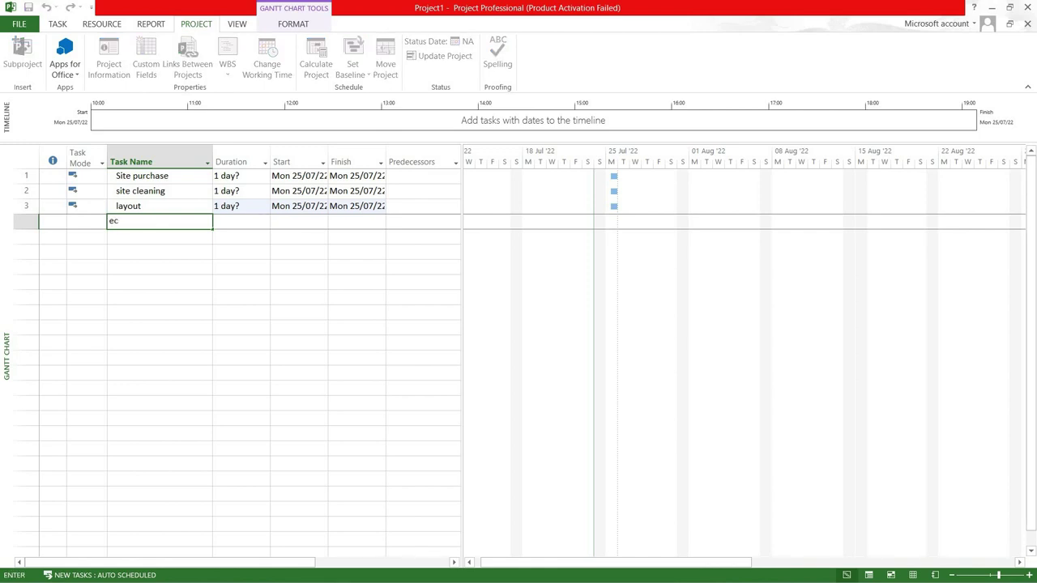
pyautogui.press('BackSpace')
pyautogui.write('xcavat')
pyautogui.write('ion')
pyautogui.click(152, 239)
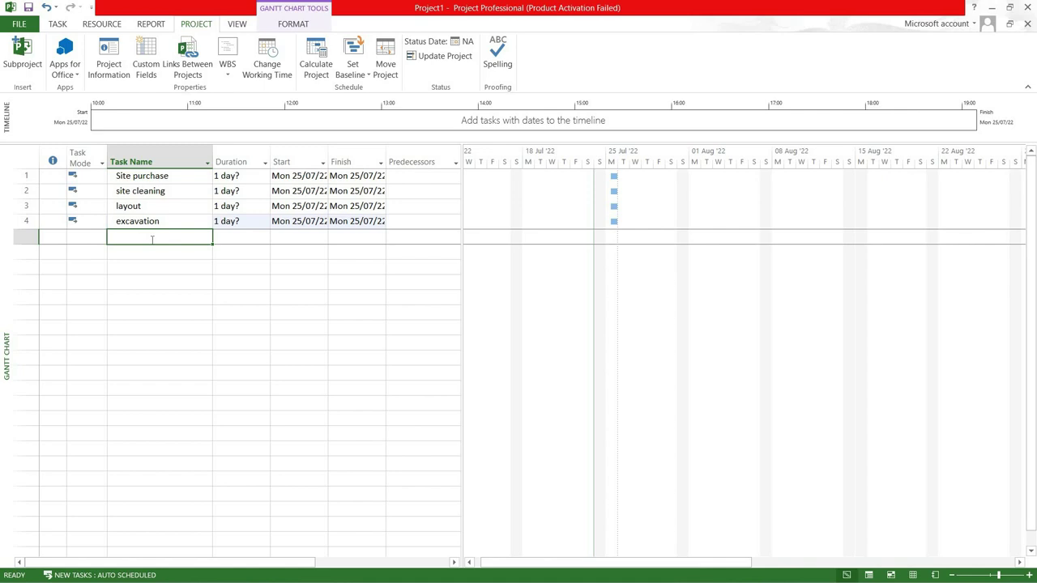
# Add foundation, coulmn casting, plinth beam and foundation slab as tasks 5 to 8.
pyautogui.write('f')
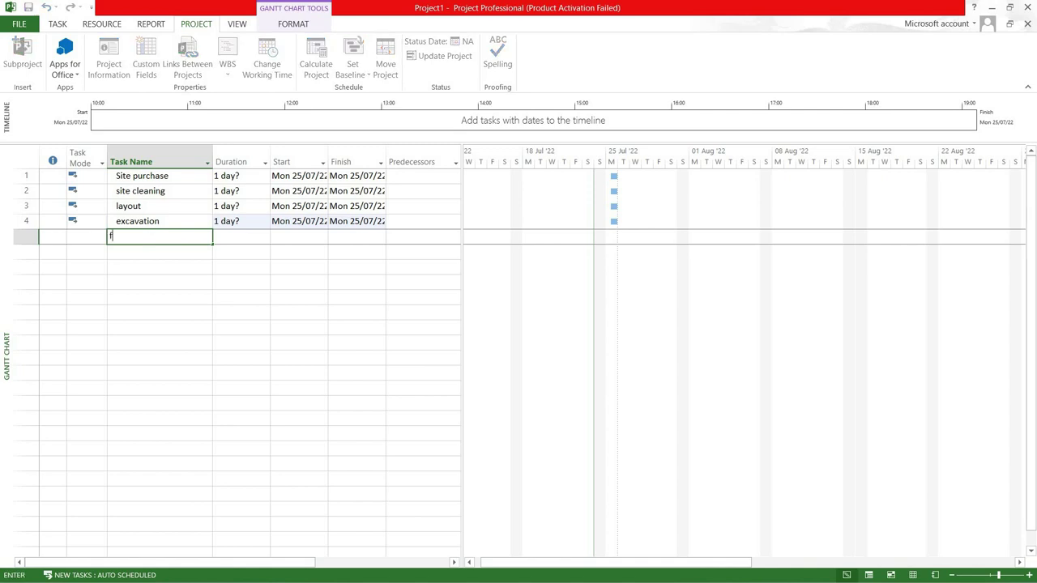
pyautogui.write('oundat')
pyautogui.write('ion')
pyautogui.press('Return')
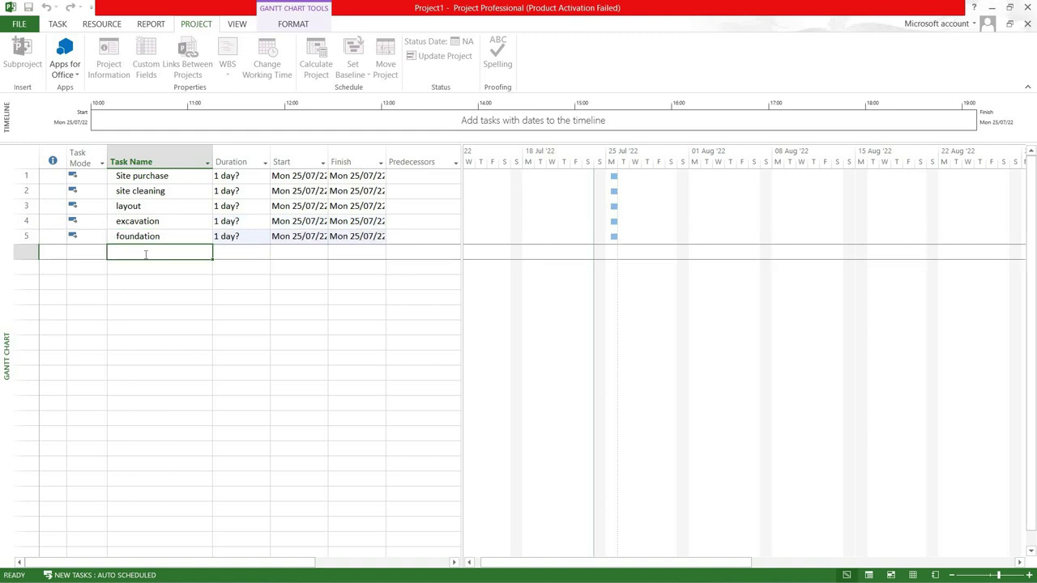
pyautogui.write('c')
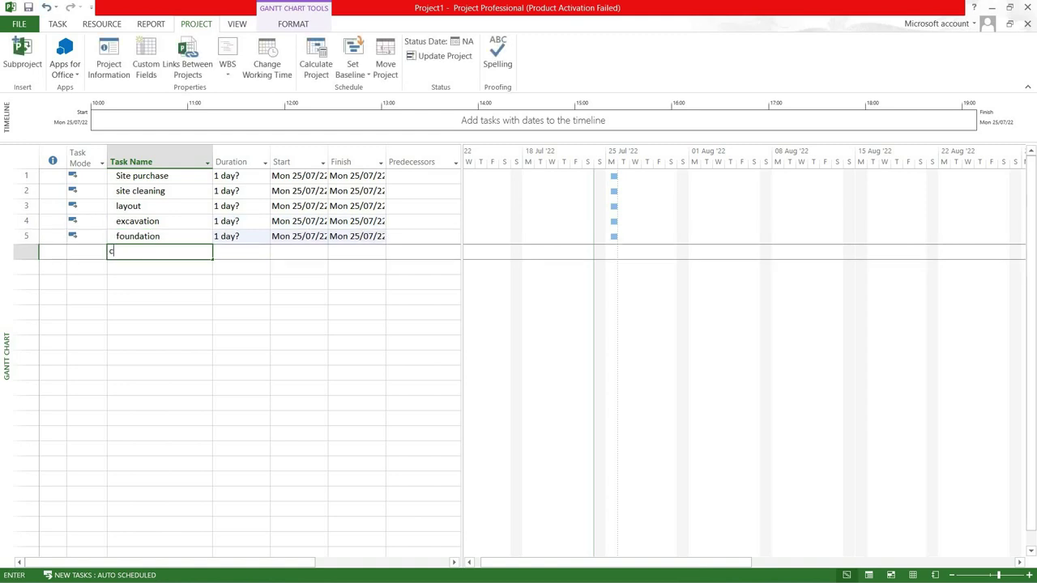
pyautogui.write('ou')
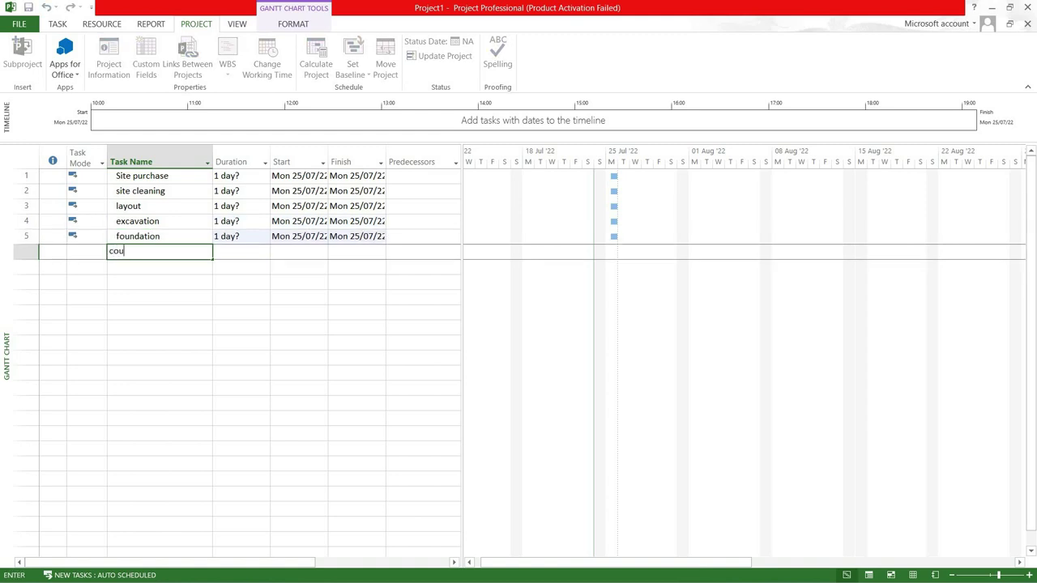
pyautogui.write('lmn cas')
pyautogui.write('ting')
pyautogui.press('Return')
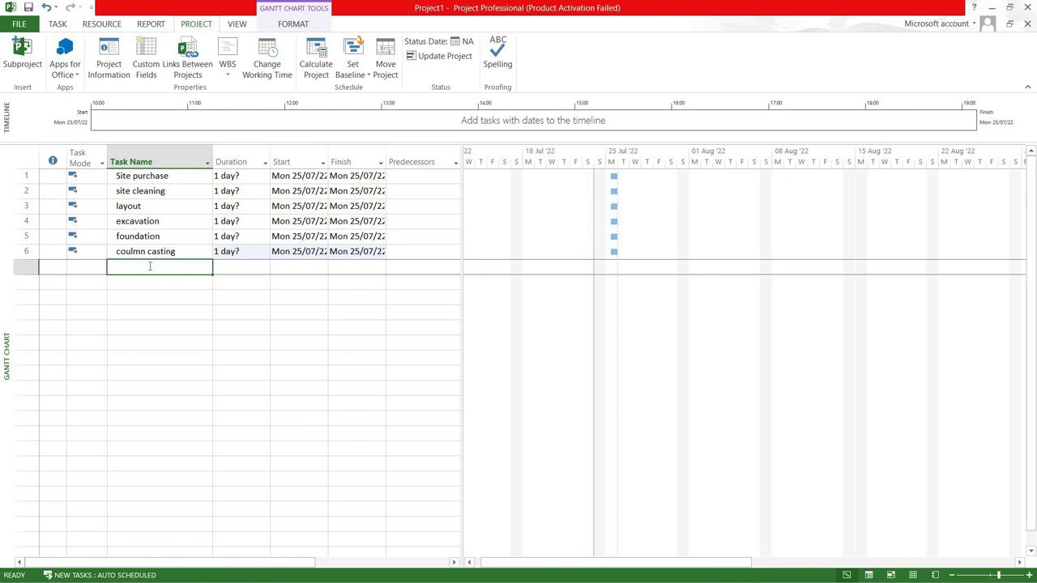
pyautogui.click(150, 266)
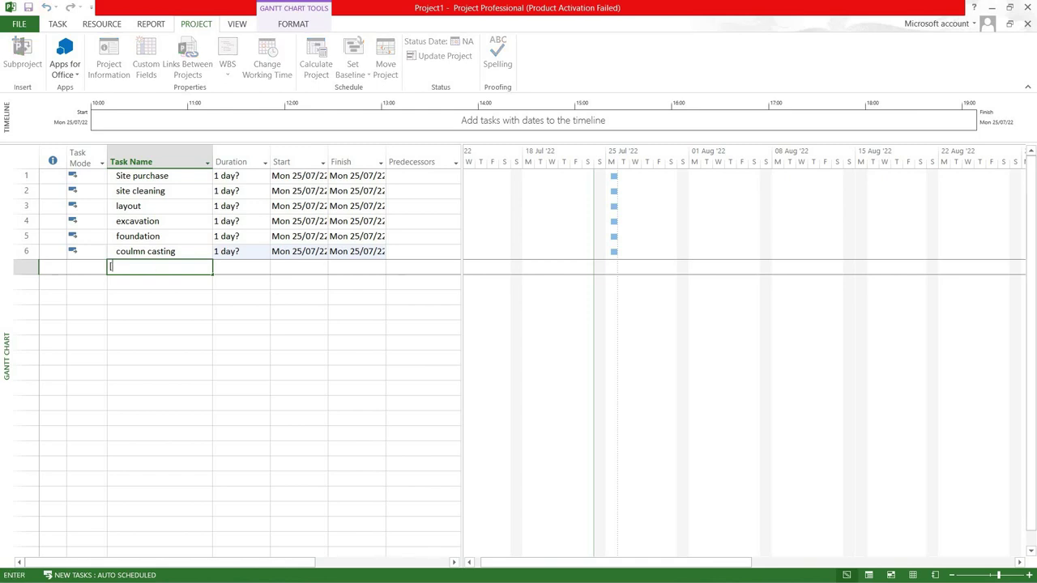
pyautogui.write('plinth ')
pyautogui.write('beam')
pyautogui.press('Return')
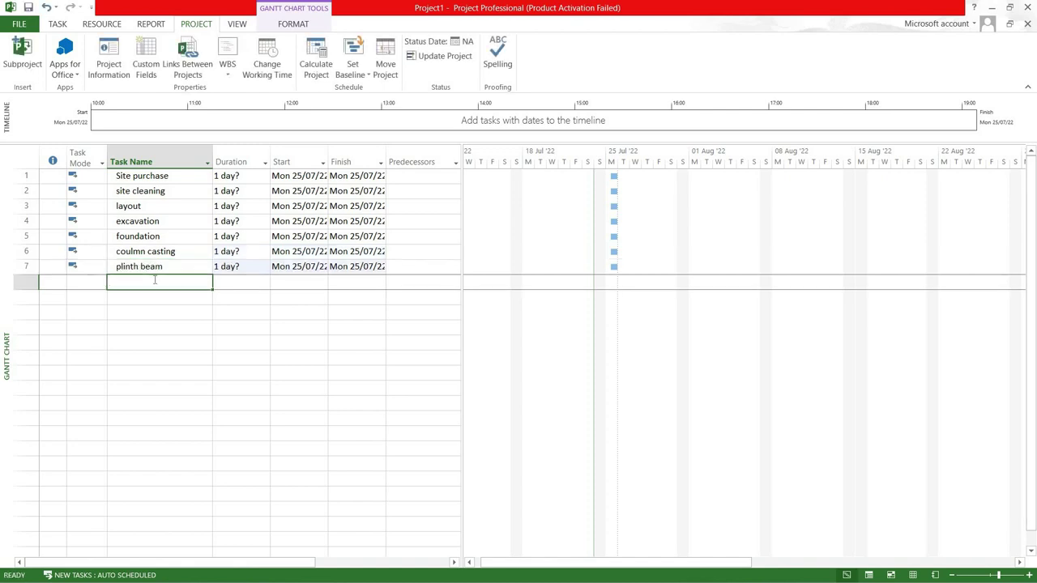
pyautogui.write('f')
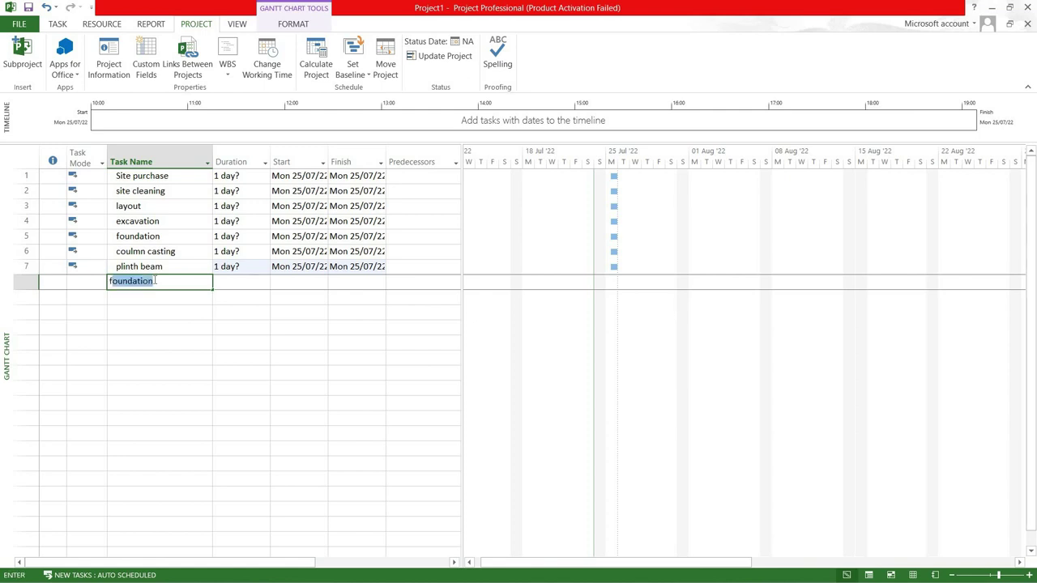
pyautogui.write('oundat')
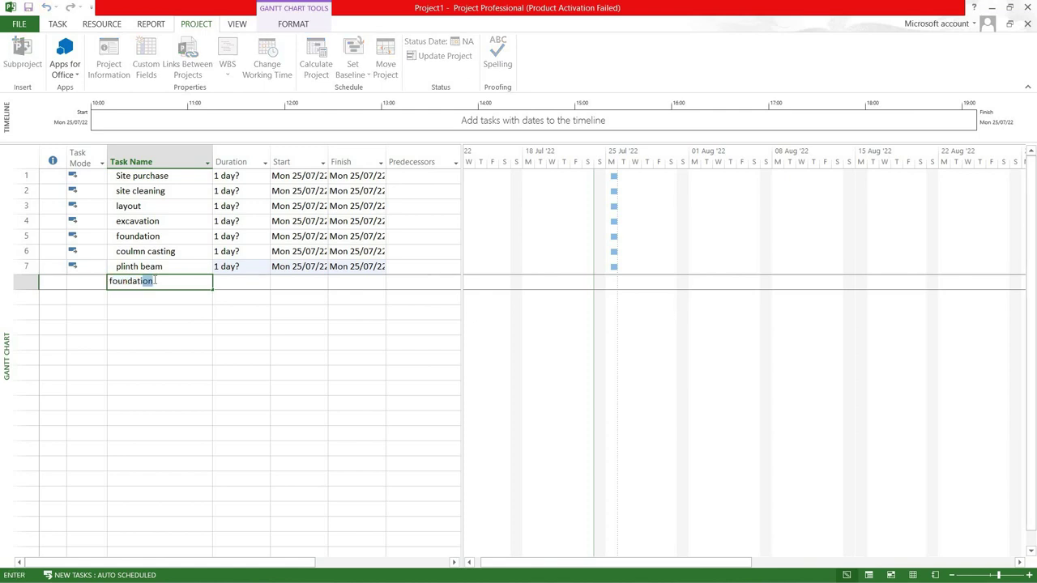
pyautogui.write('ion slab')
pyautogui.press('Return')
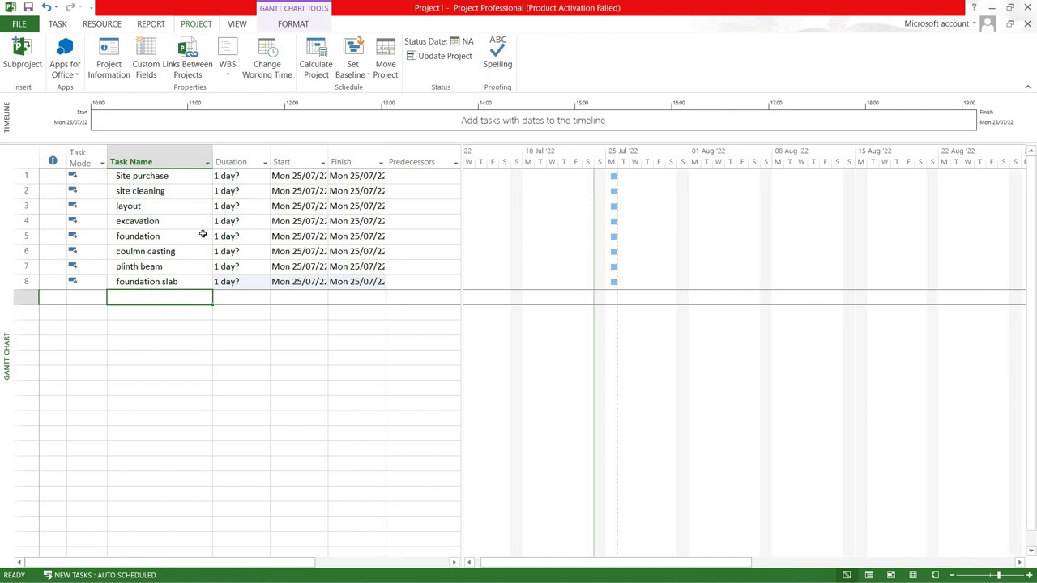
pyautogui.click(232, 177)
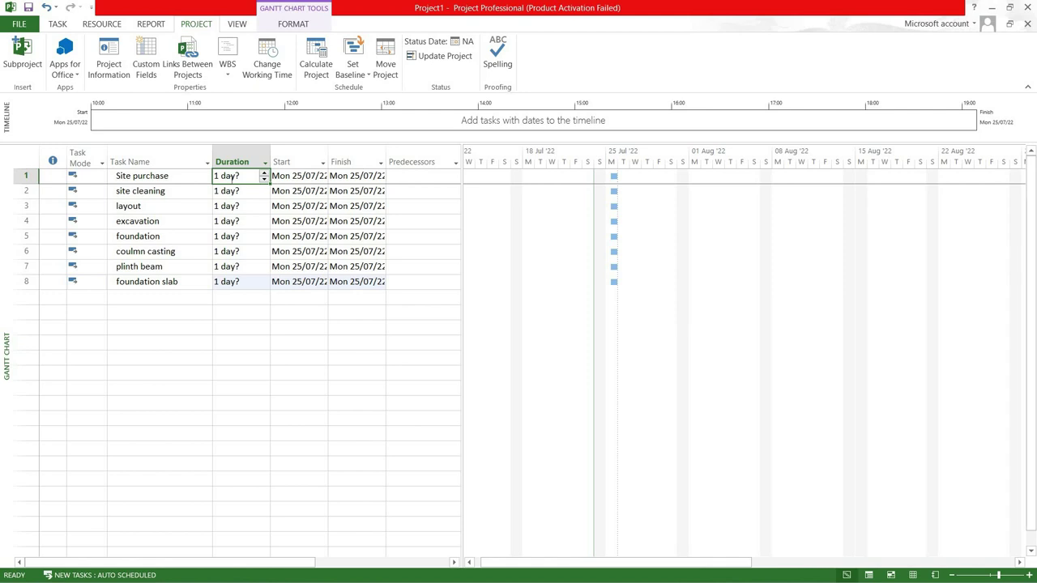
# Give Site purchase, site cleaning, layout and excavation durations of 1, 3, 1 and 2 days.
pyautogui.write('1')
pyautogui.press('Return')
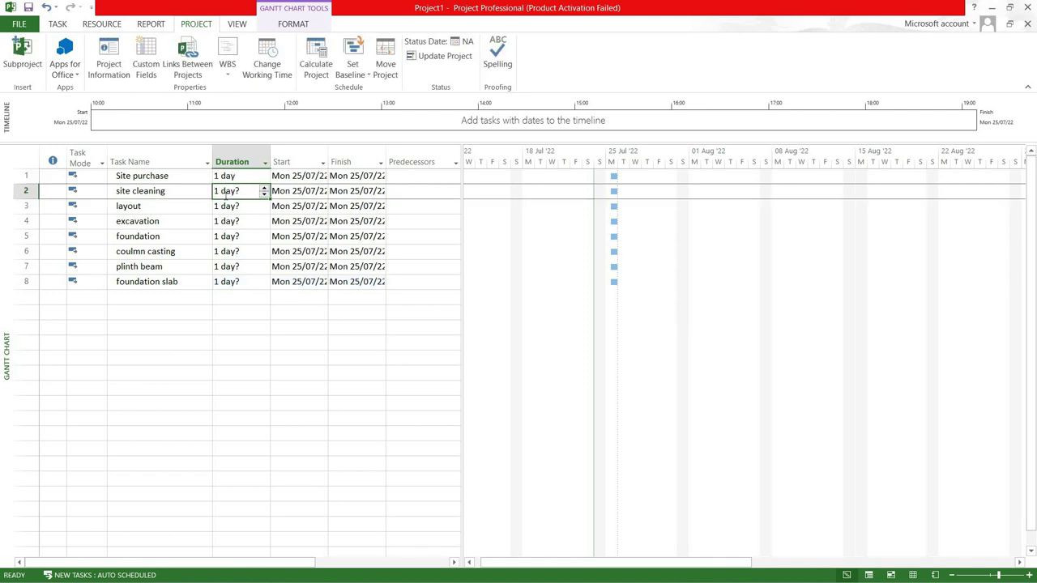
pyautogui.write('3')
pyautogui.press('Return')
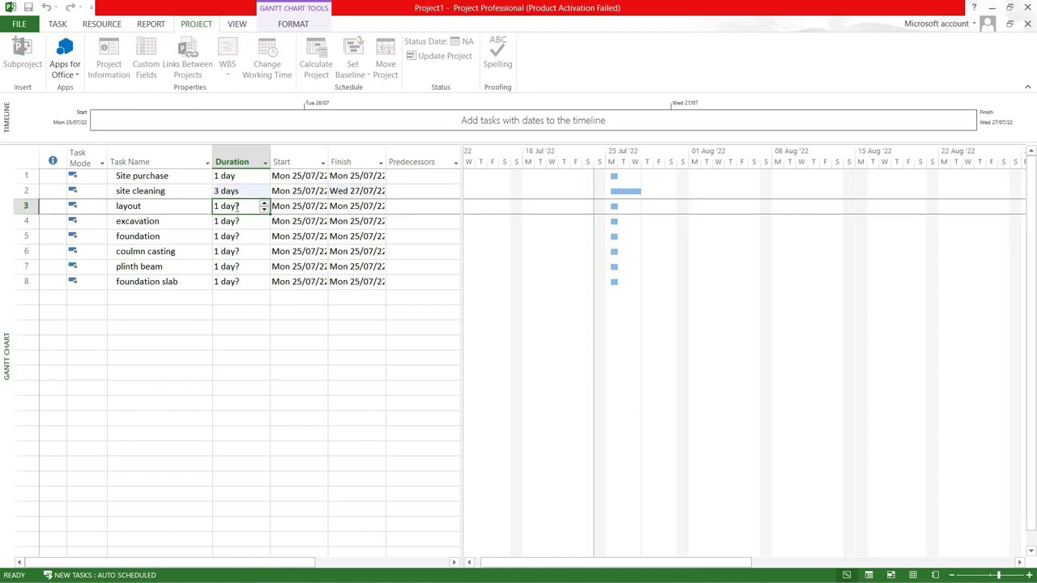
pyautogui.write('1')
pyautogui.press('Return')
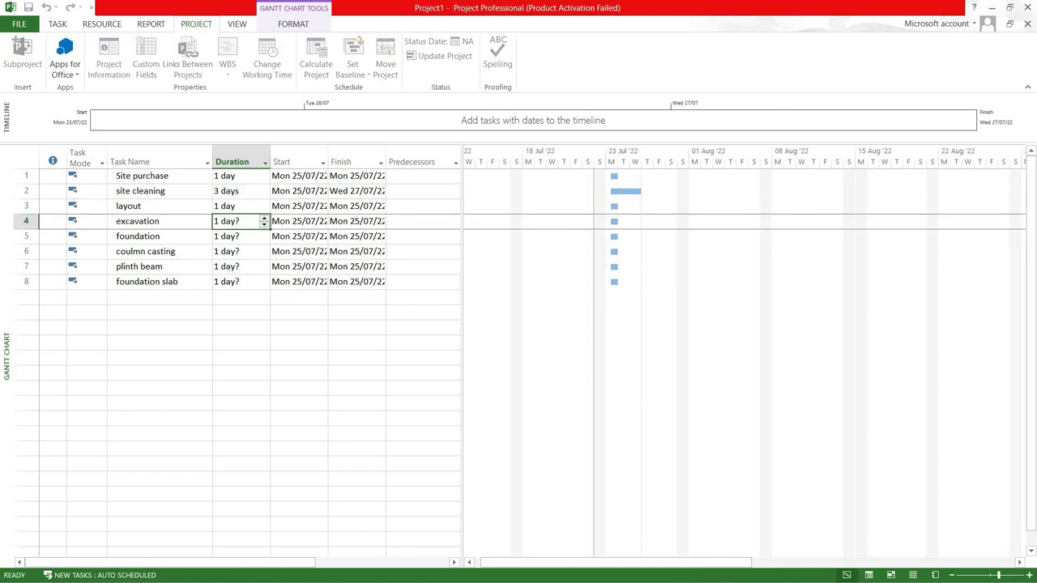
pyautogui.write('2')
pyautogui.press('Return')
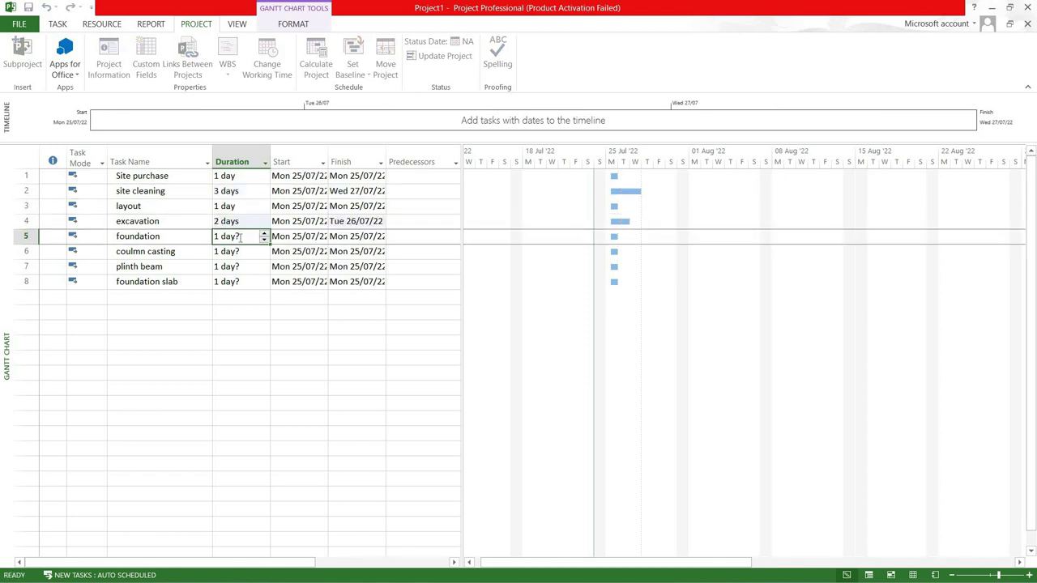
# Give foundation, coulmn casting, plinth beam and foundation slab durations of 4, 3, 2 and 1 days.
pyautogui.write('4')
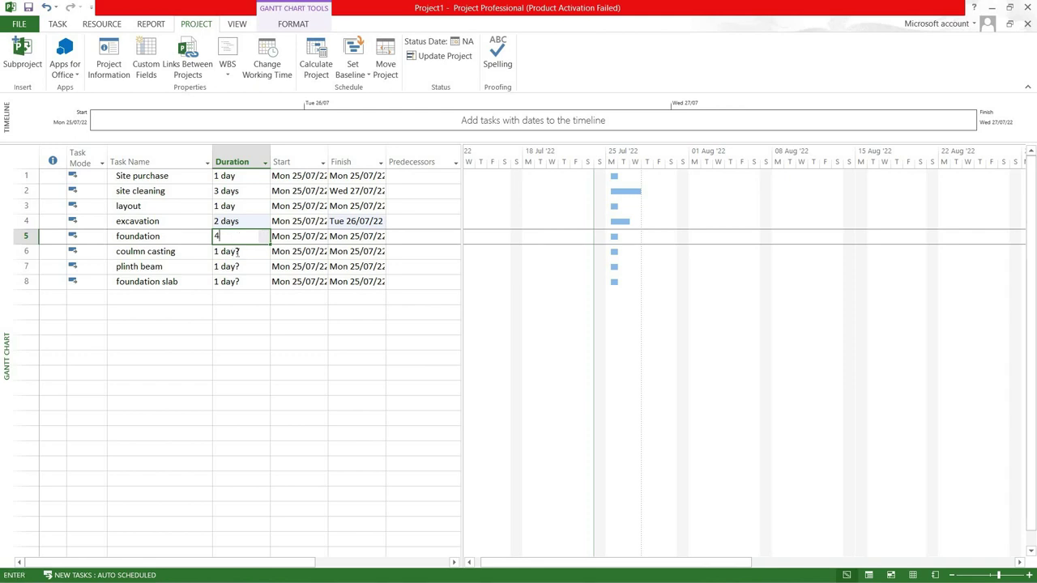
pyautogui.press('Return')
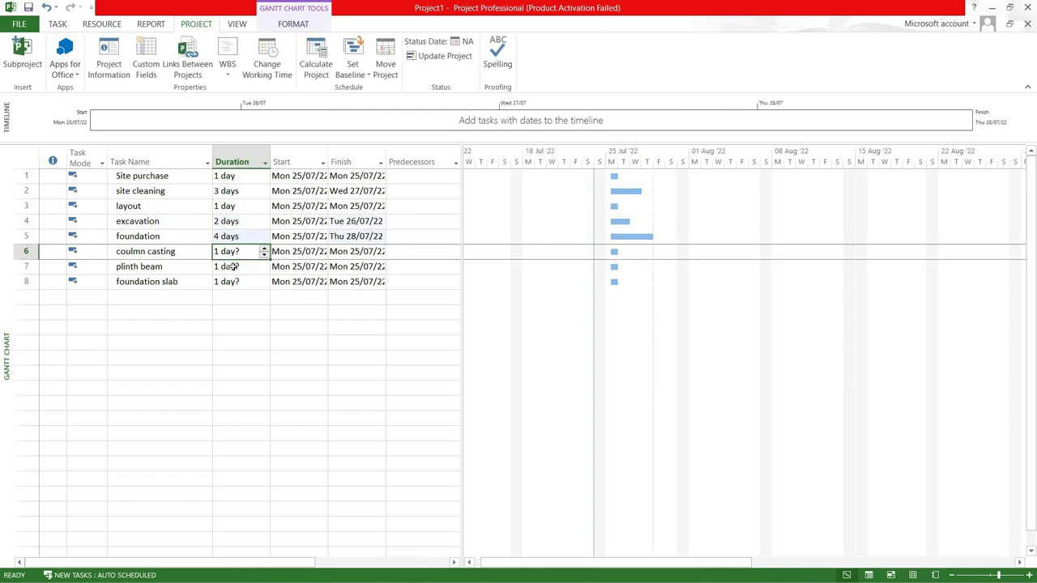
pyautogui.write('3')
pyautogui.press('Return')
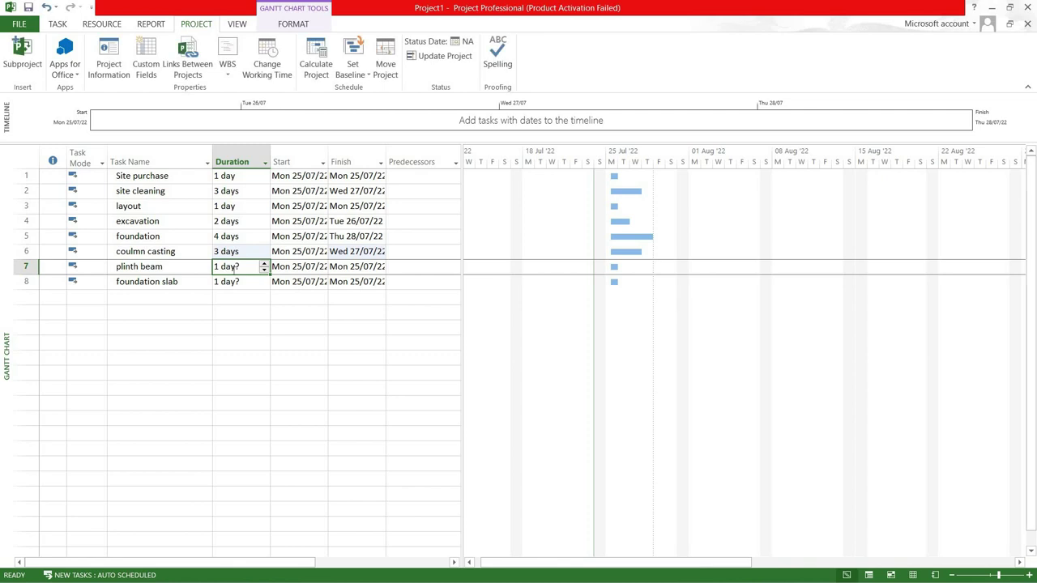
pyautogui.write('2')
pyautogui.press('Return')
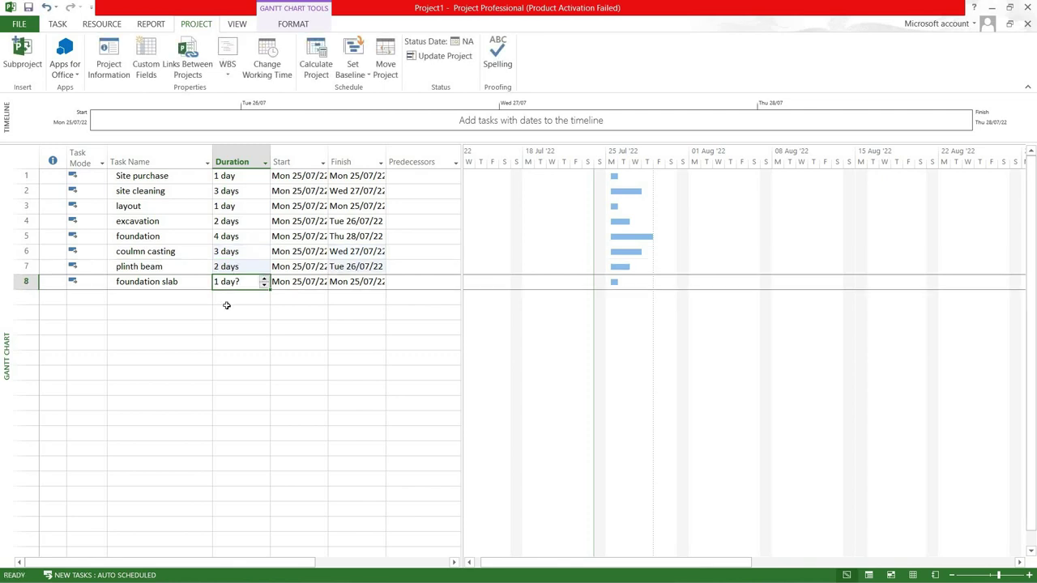
pyautogui.write('1')
pyautogui.press('Return')
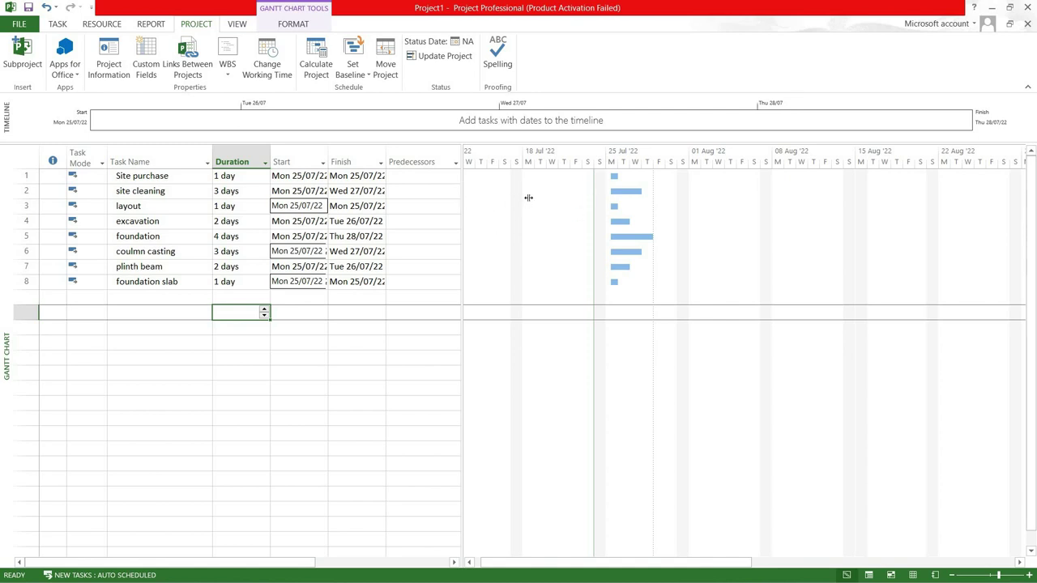
# Drag the table divider right to reveal Resource Names, then select the Site purchase and site cleaning rows.
pyautogui.moveTo(466, 194); pyautogui.dragTo(533, 194)
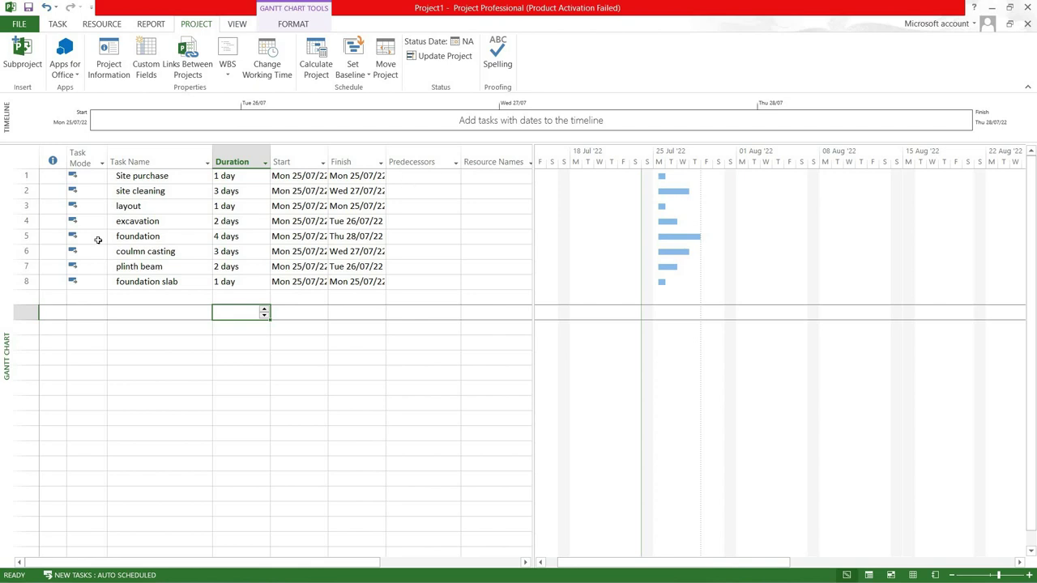
pyautogui.click(26, 206)
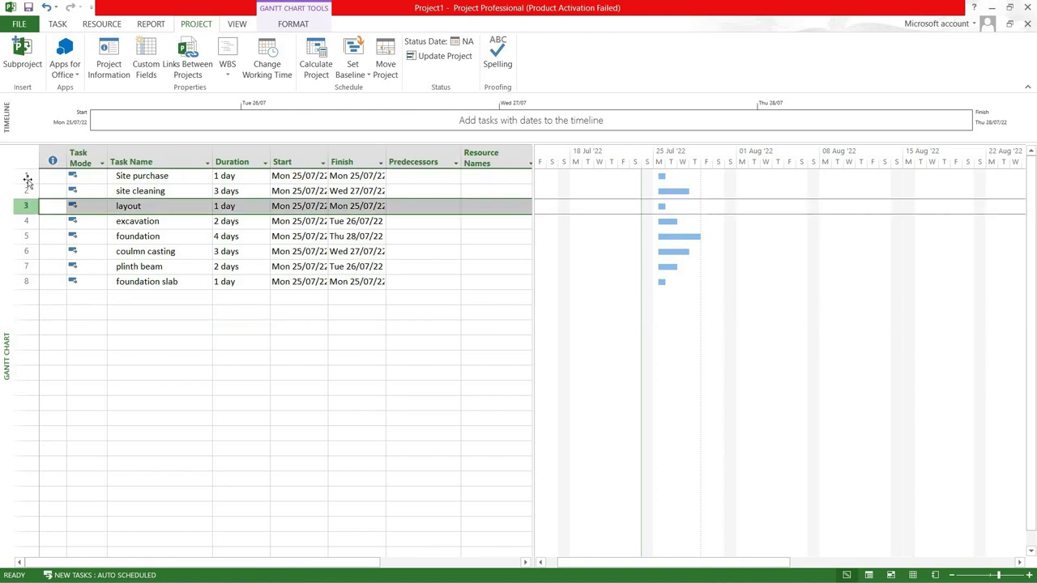
pyautogui.click(27, 176)
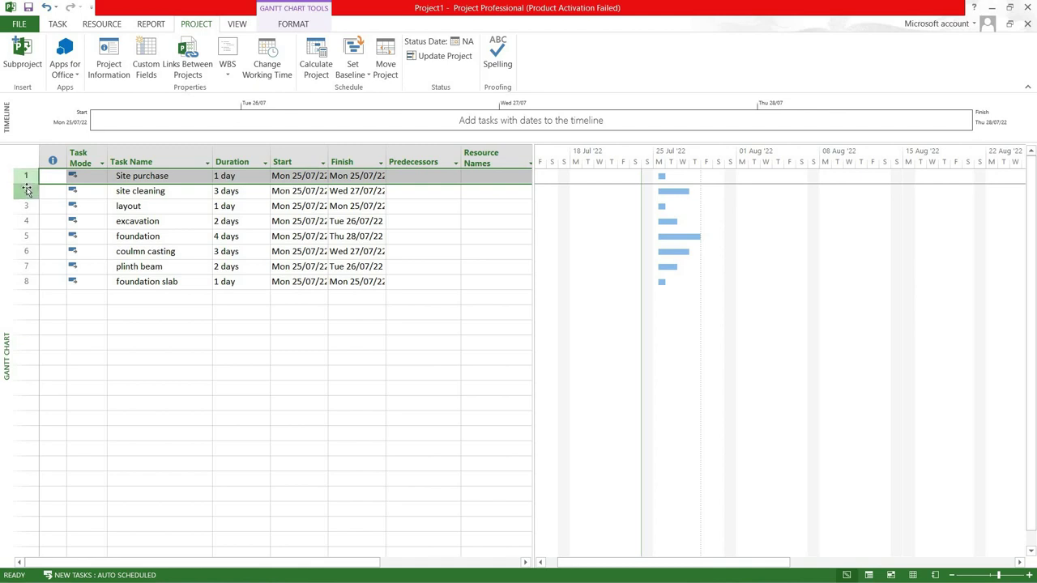
pyautogui.click(27, 190)
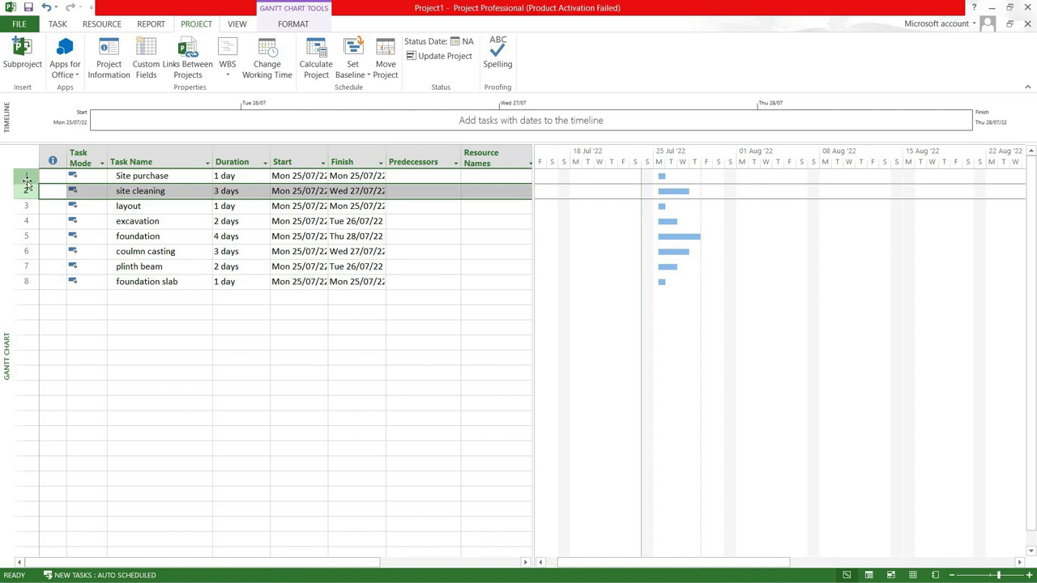
pyautogui.click(27, 182)
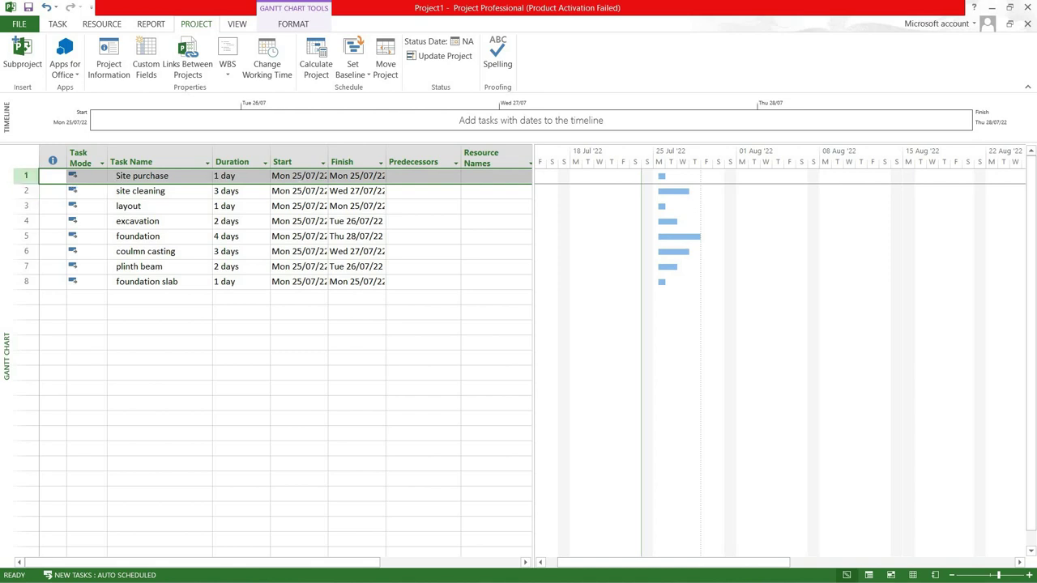
pyautogui.click(298, 176)
pyautogui.click(298, 191)
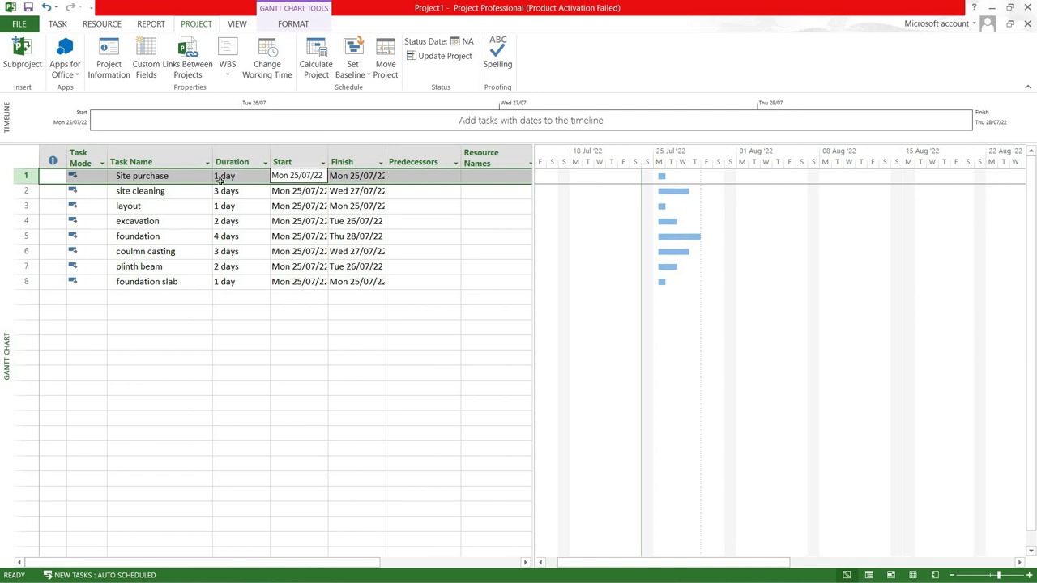
# Set predecessors 1, 2 and 3 for site cleaning, layout and excavation.
pyautogui.click(427, 190)
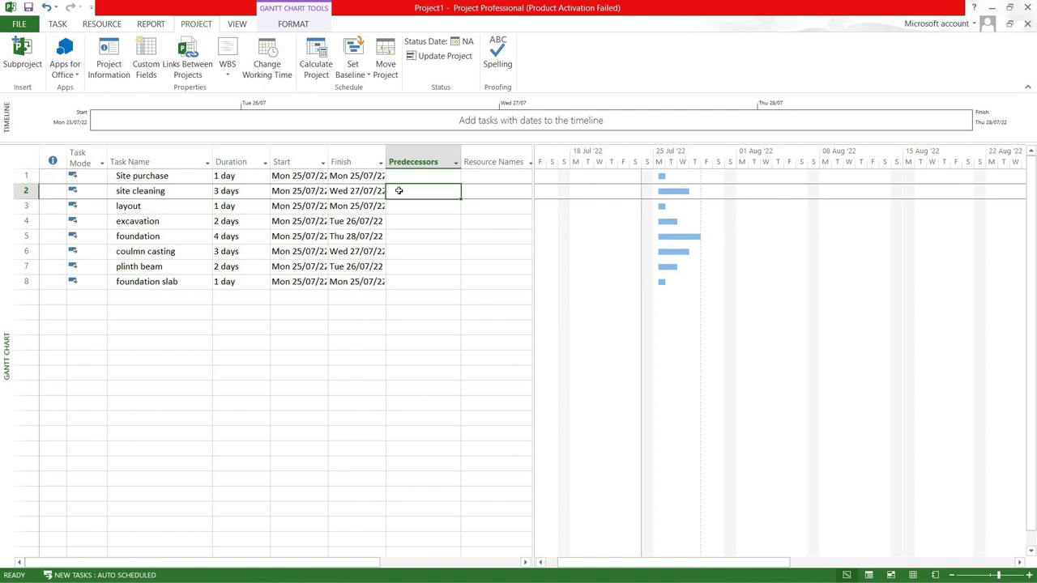
pyautogui.write('1')
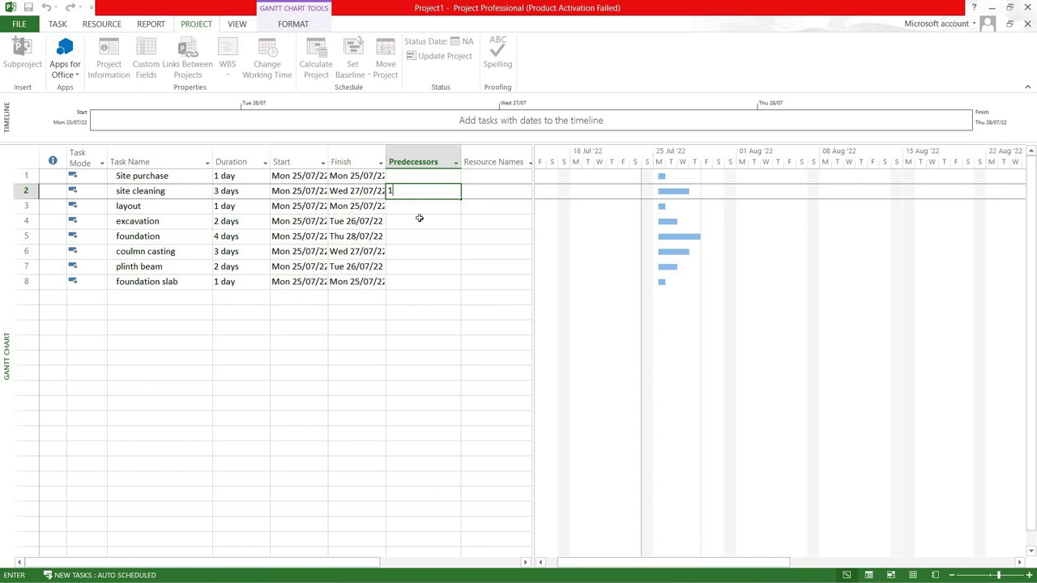
pyautogui.click(382, 318)
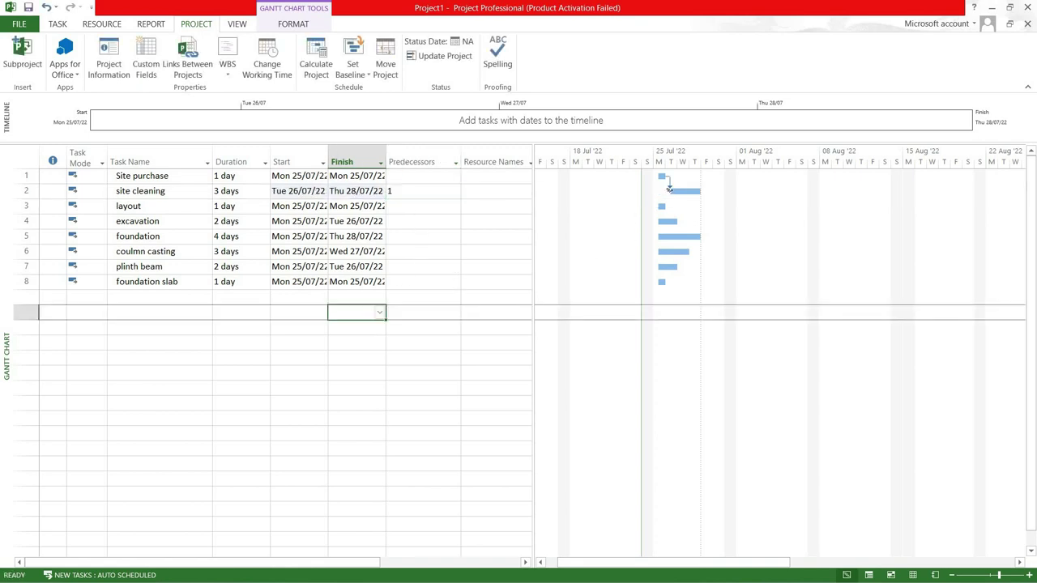
pyautogui.moveTo(671, 189)
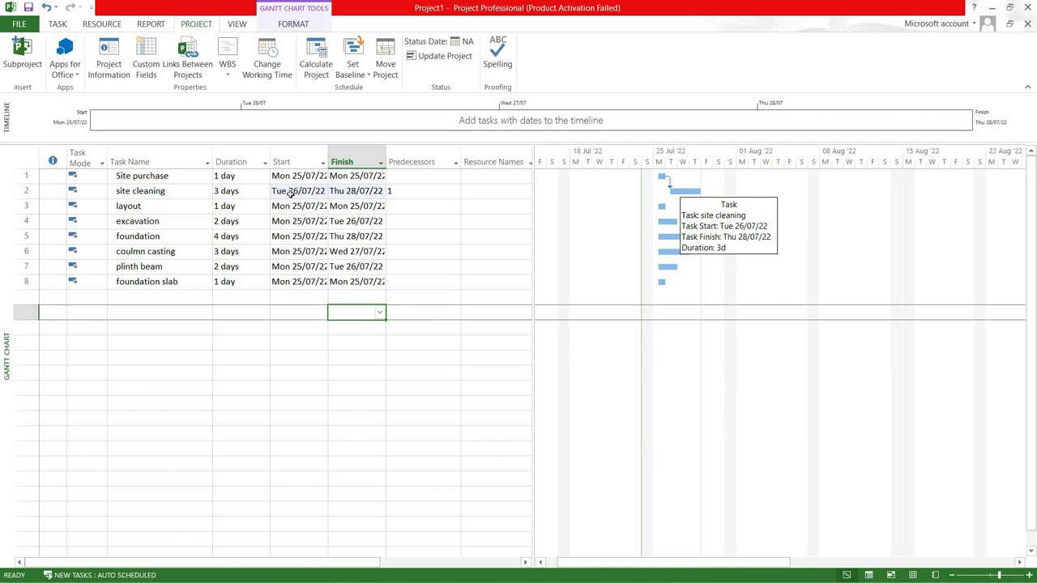
pyautogui.click(403, 206)
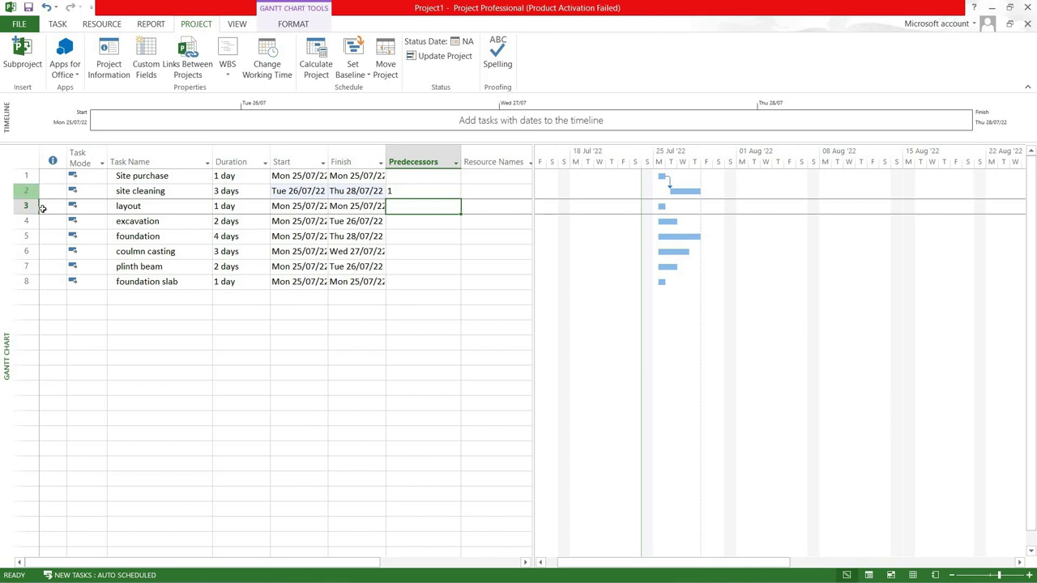
pyautogui.write('2')
pyautogui.press('Return')
pyautogui.click(412, 223)
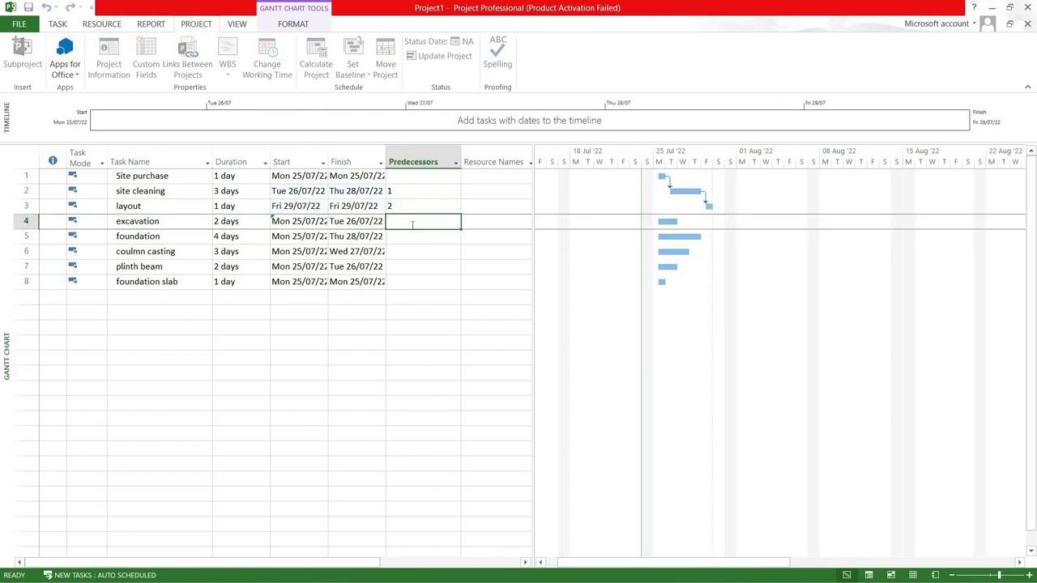
pyautogui.doubleClick(413, 223)
pyautogui.press('Escape')
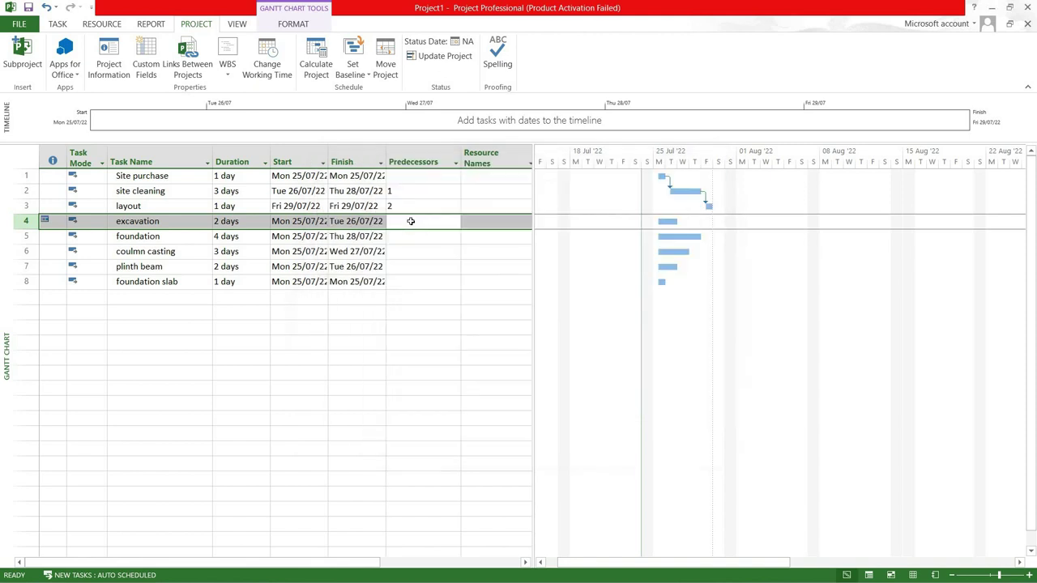
pyautogui.write('3')
pyautogui.press('Return')
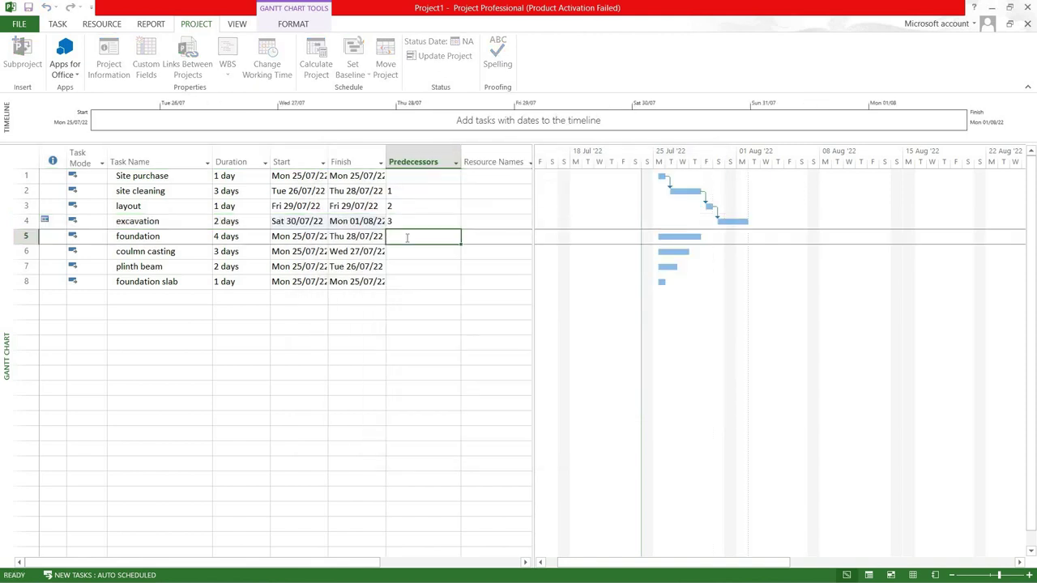
# Set predecessors 4, 5, 6 and 7 for foundation through foundation slab.
pyautogui.write('4')
pyautogui.press('Return')
pyautogui.write('5')
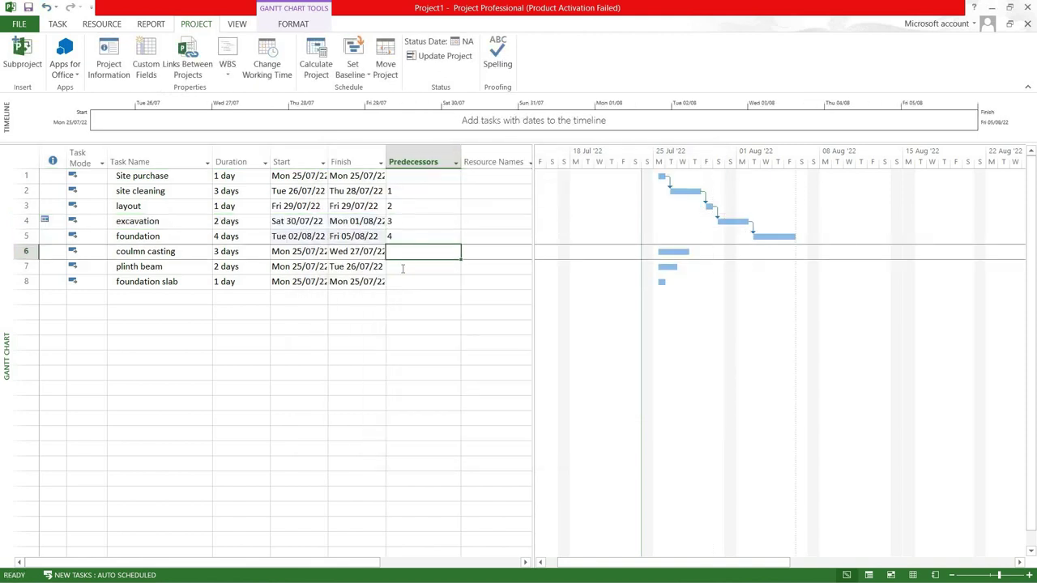
pyautogui.press('Return')
pyautogui.write('3')
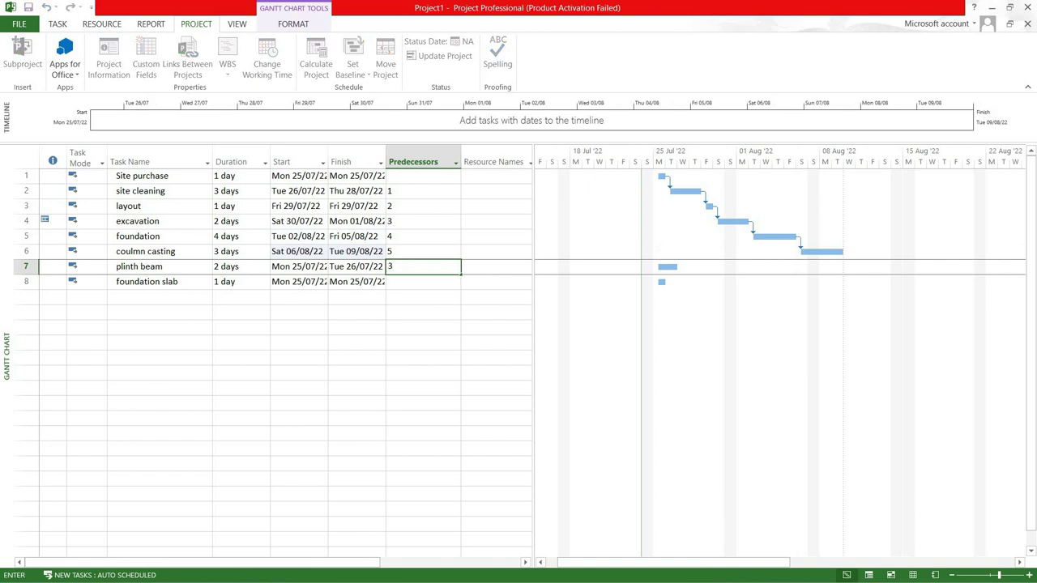
pyautogui.press('BackSpace')
pyautogui.write('6')
pyautogui.press('Return')
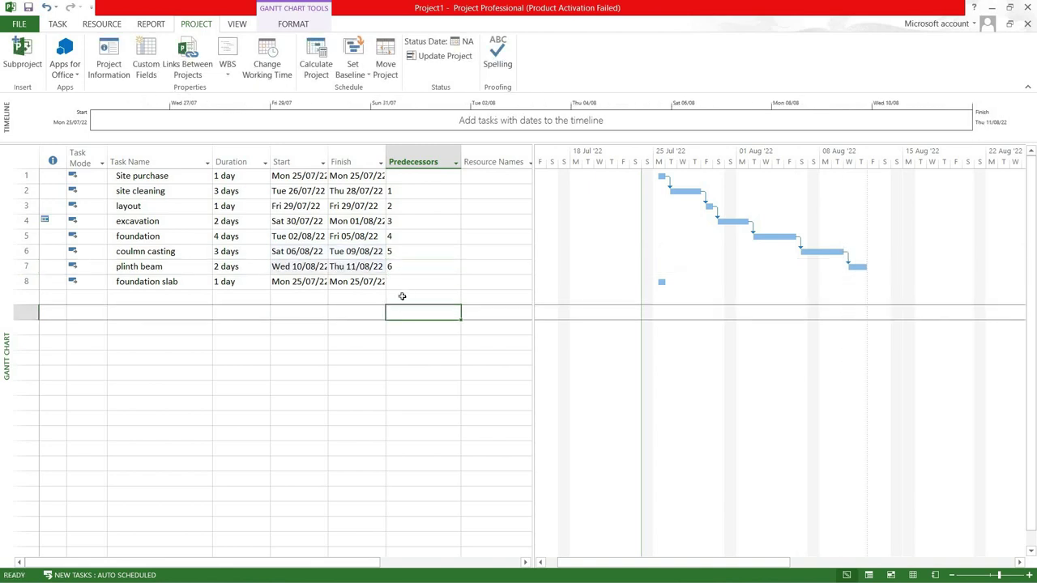
pyautogui.write('7')
pyautogui.click(392, 343)
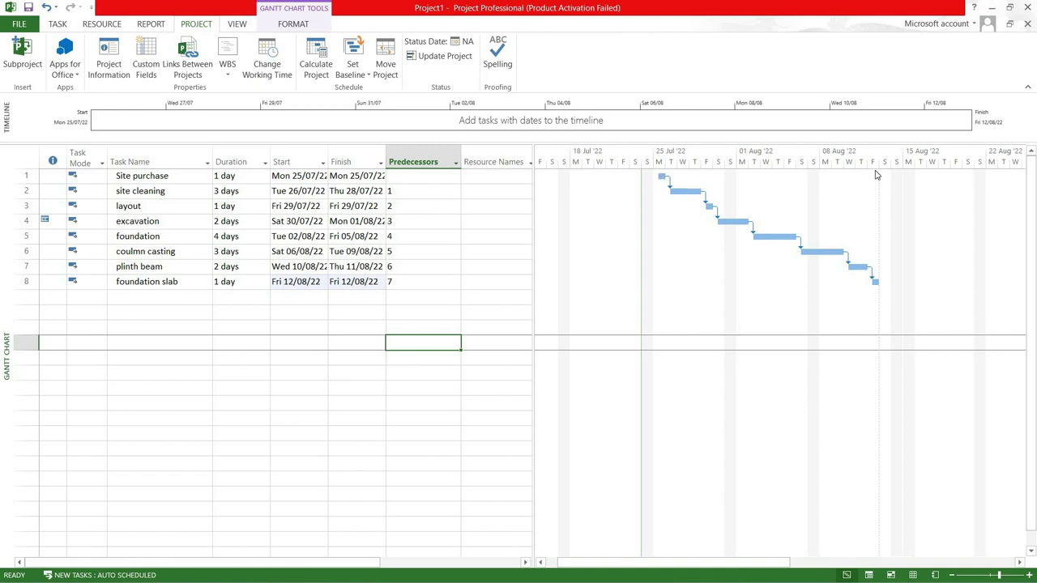
pyautogui.moveTo(875, 167)
pyautogui.click(408, 190)
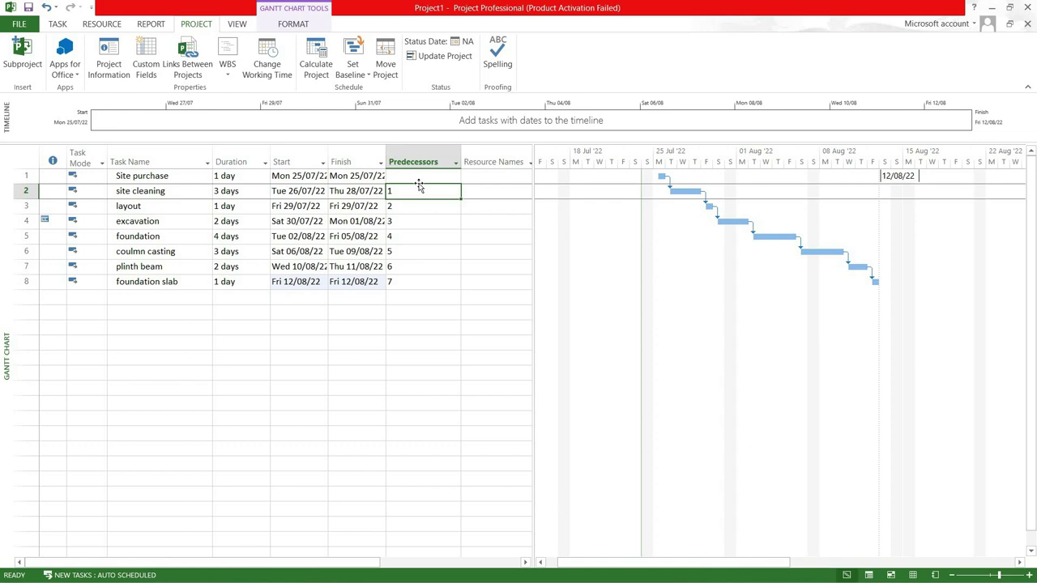
pyautogui.write('1')
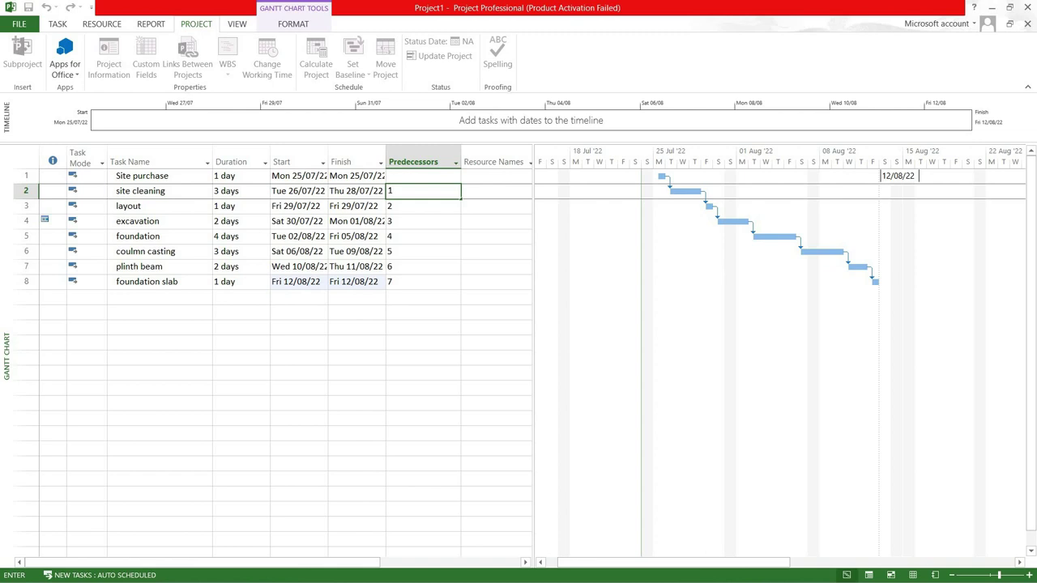
pyautogui.write('ss')
pyautogui.press('Return')
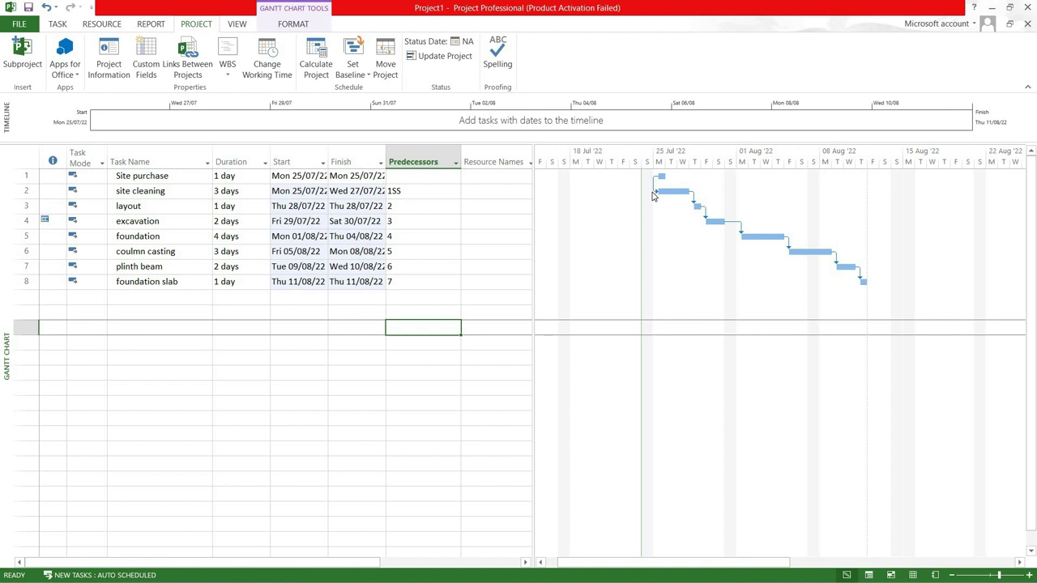
pyautogui.click(408, 207)
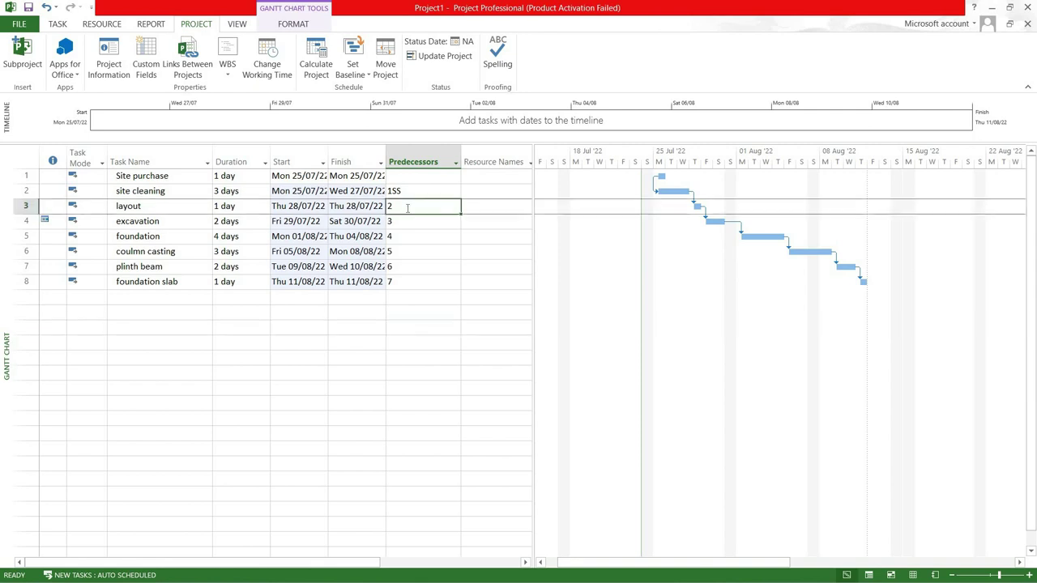
pyautogui.click(410, 193)
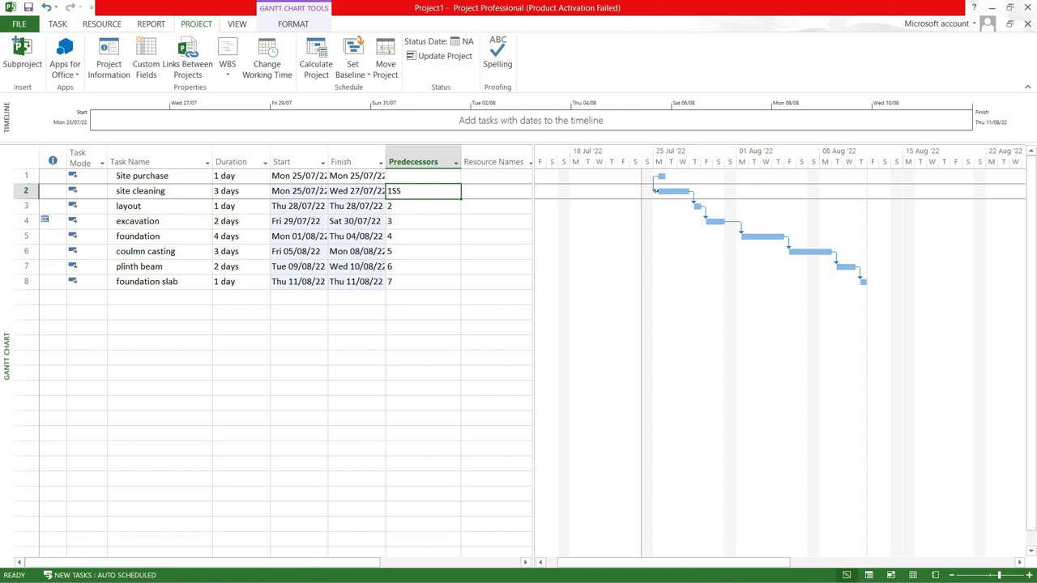
pyautogui.click(413, 191)
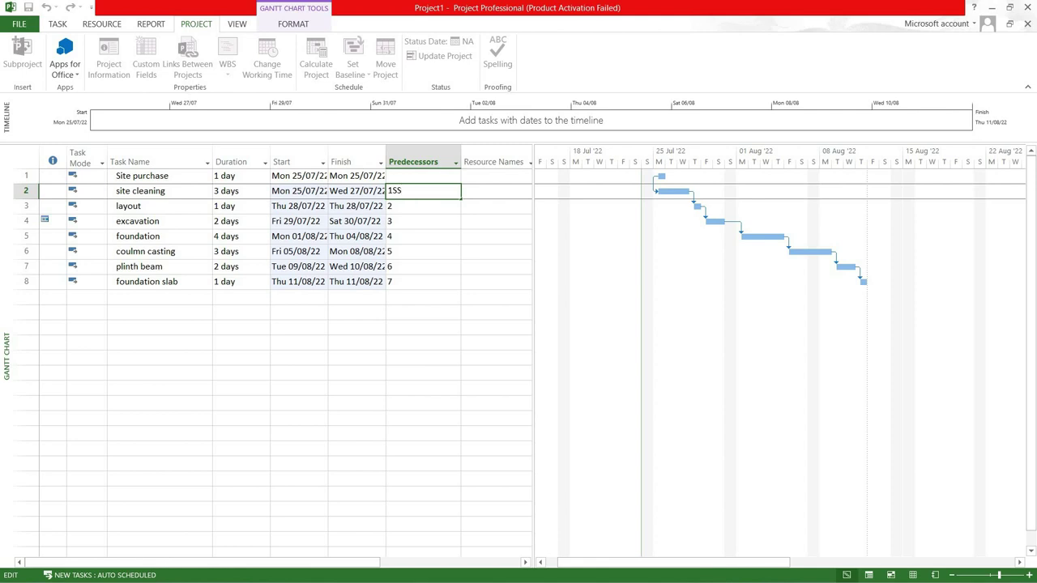
pyautogui.write('+2')
pyautogui.press('Return')
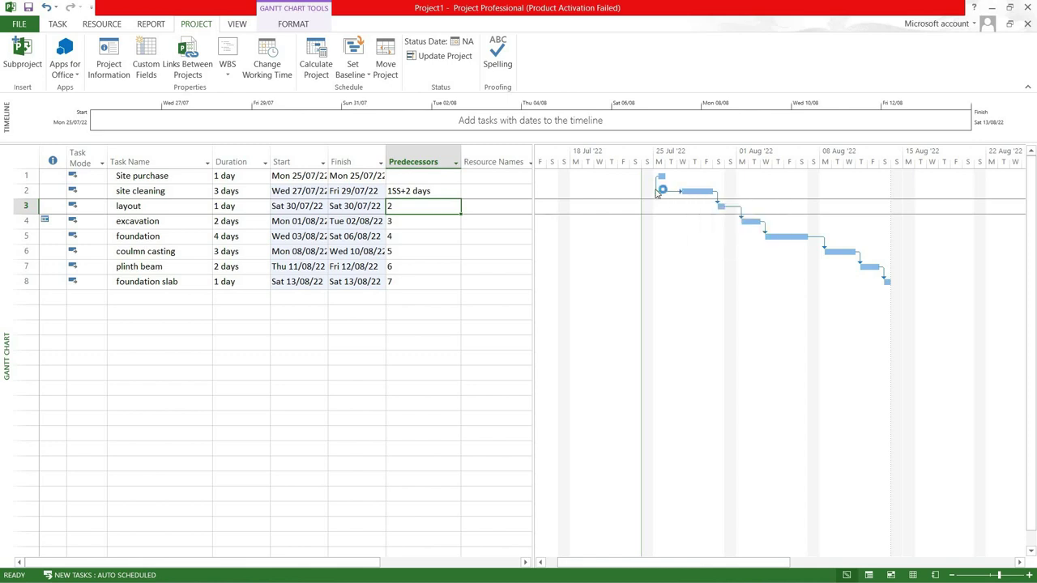
pyautogui.moveTo(689, 193)
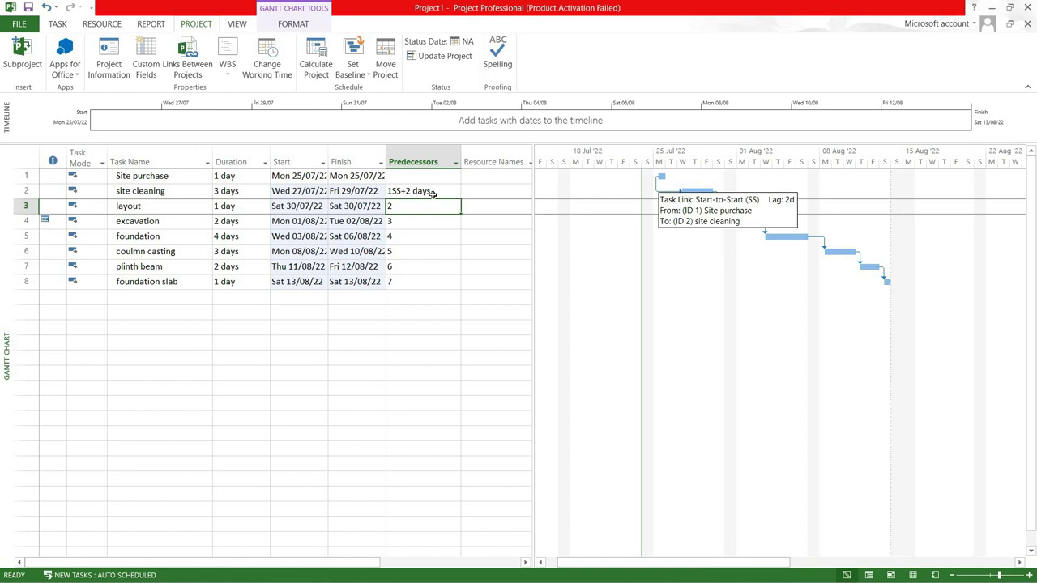
pyautogui.click(448, 191)
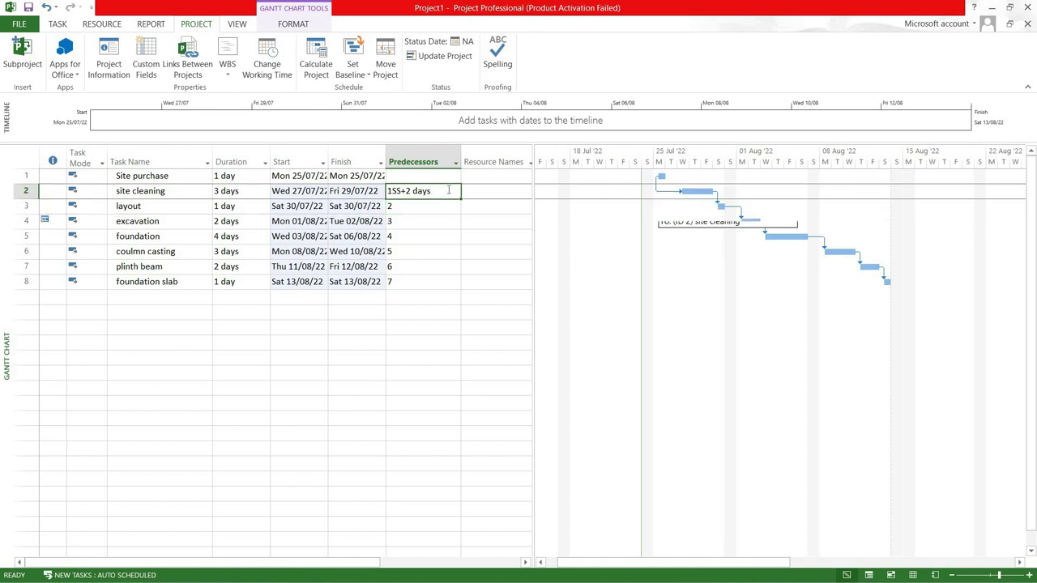
pyautogui.press('BackSpace')
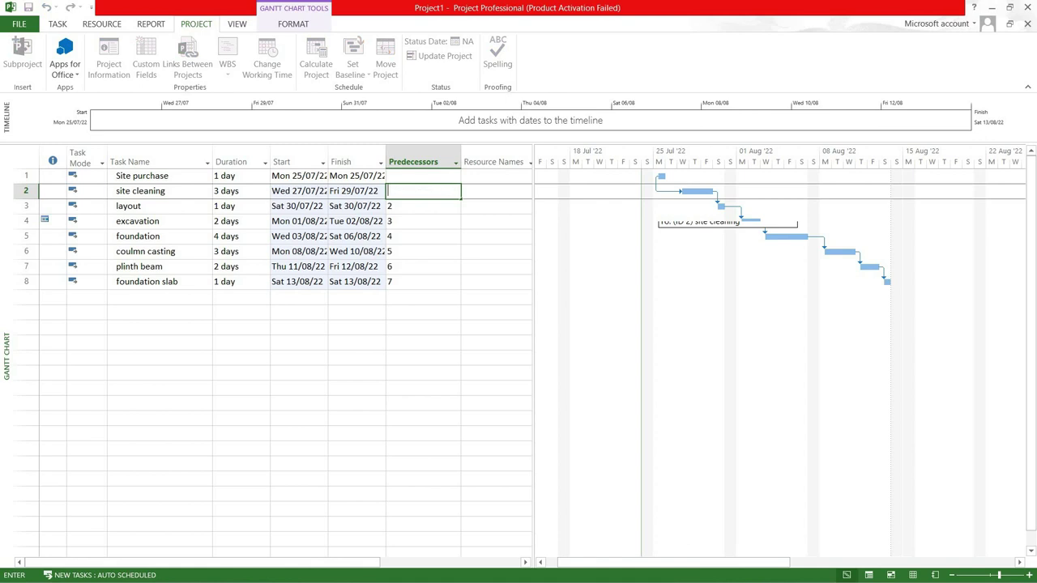
pyautogui.write('1')
pyautogui.click(376, 312)
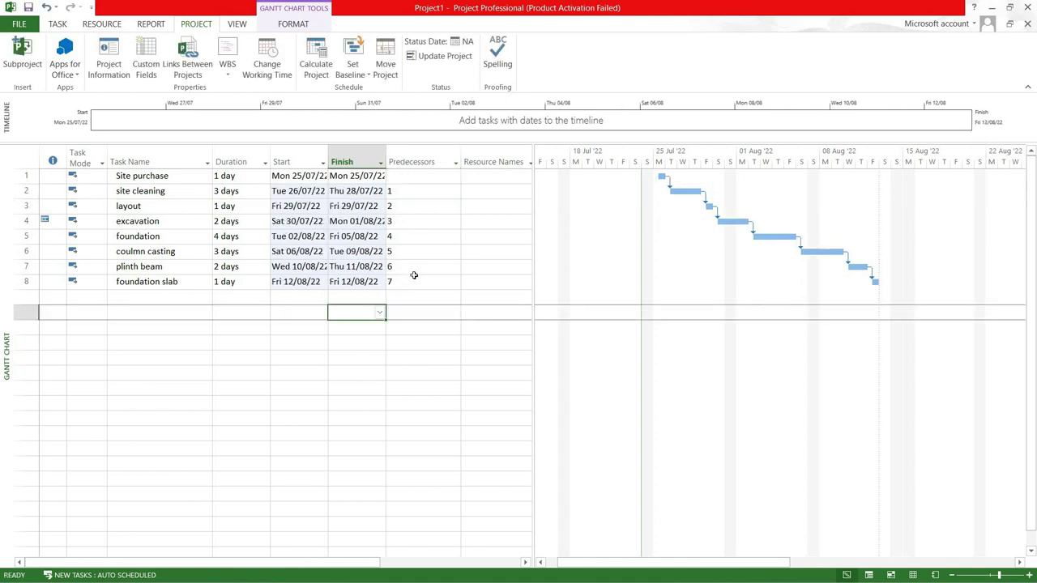
pyautogui.click(411, 221)
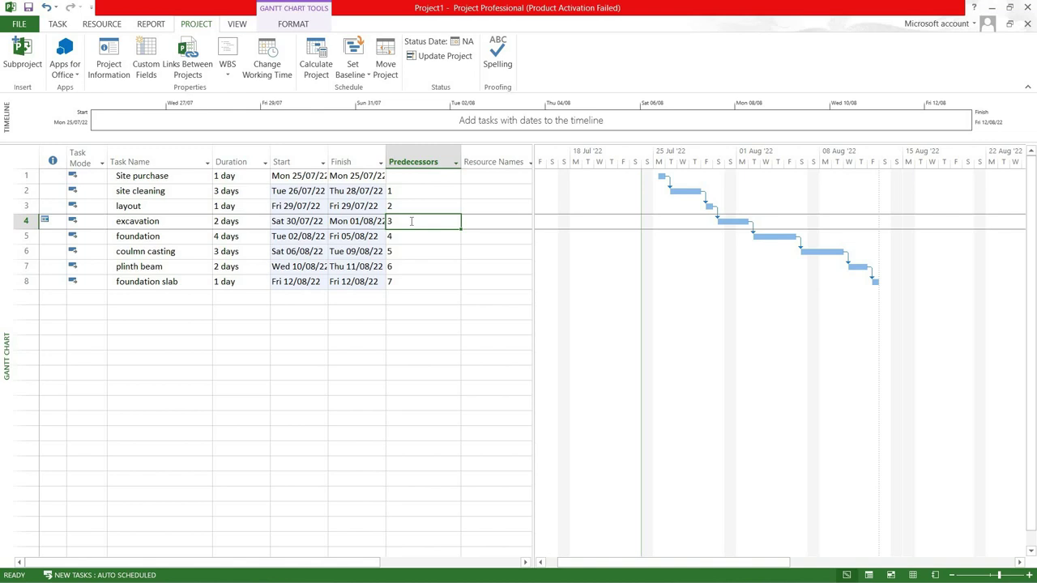
pyautogui.click(411, 221)
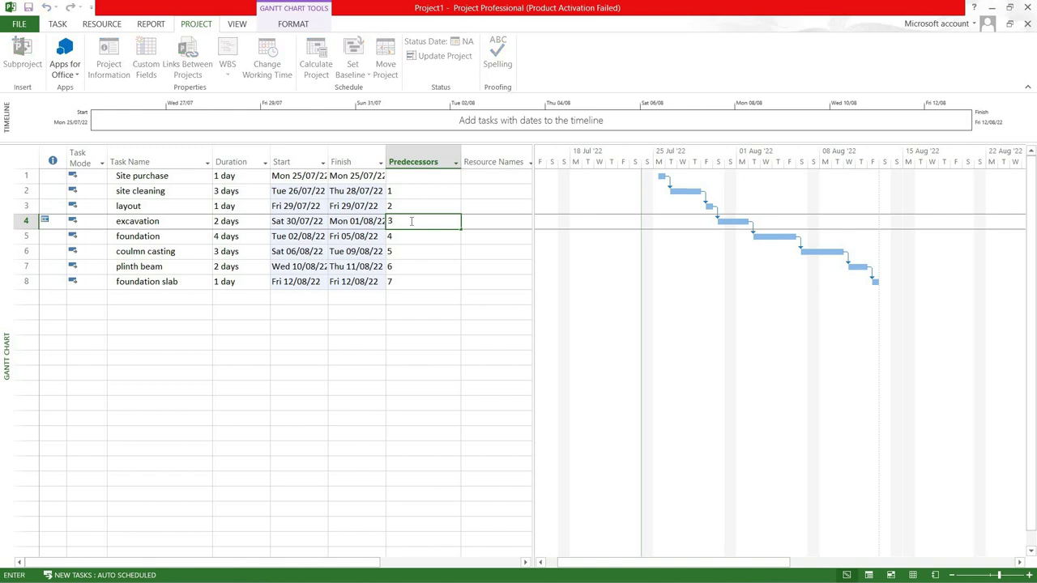
pyautogui.write('FF')
pyautogui.click(399, 308)
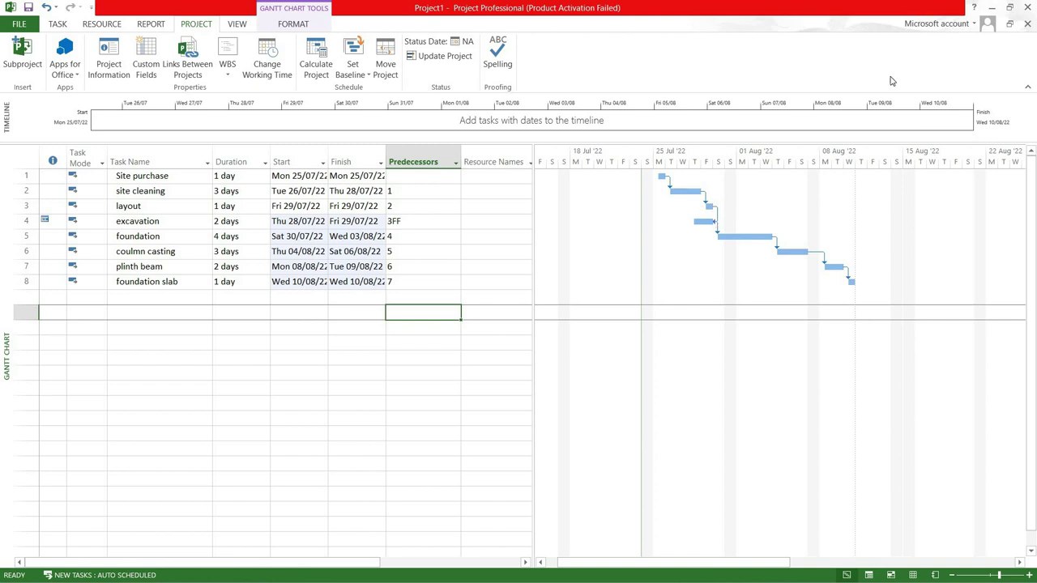
pyautogui.click(424, 221)
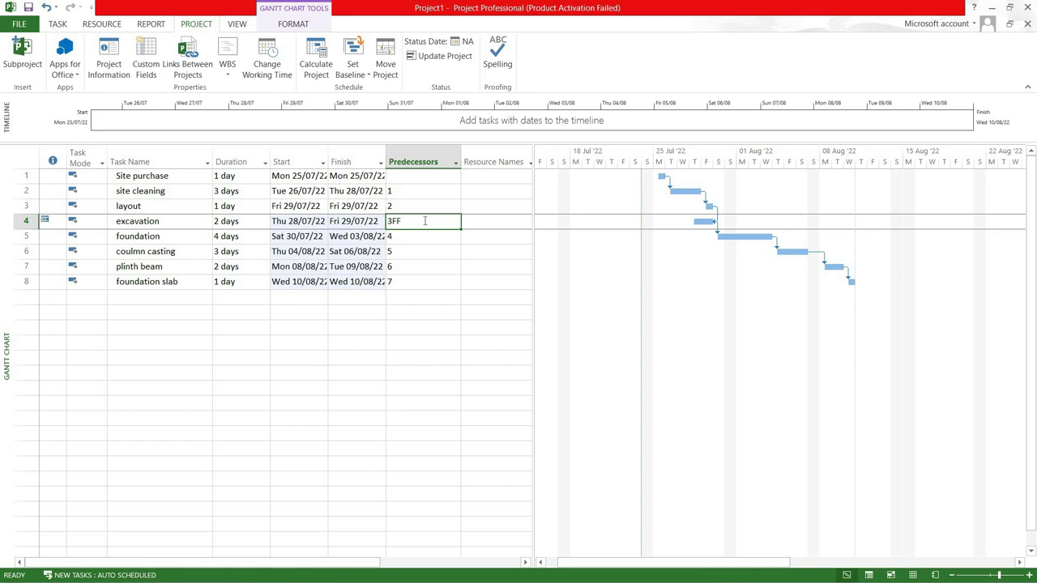
pyautogui.press('BackSpace')
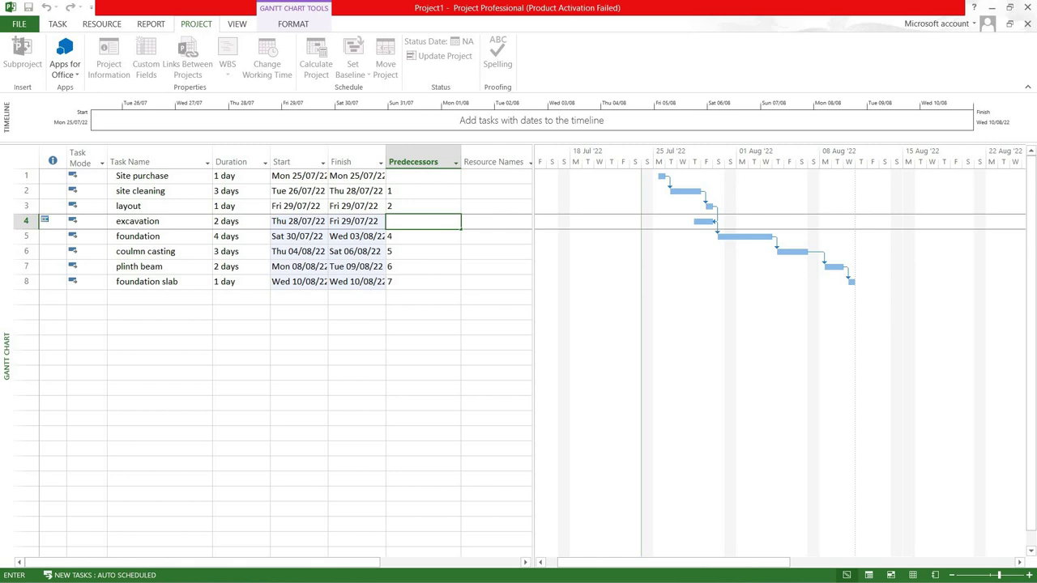
pyautogui.write('3')
pyautogui.click(359, 344)
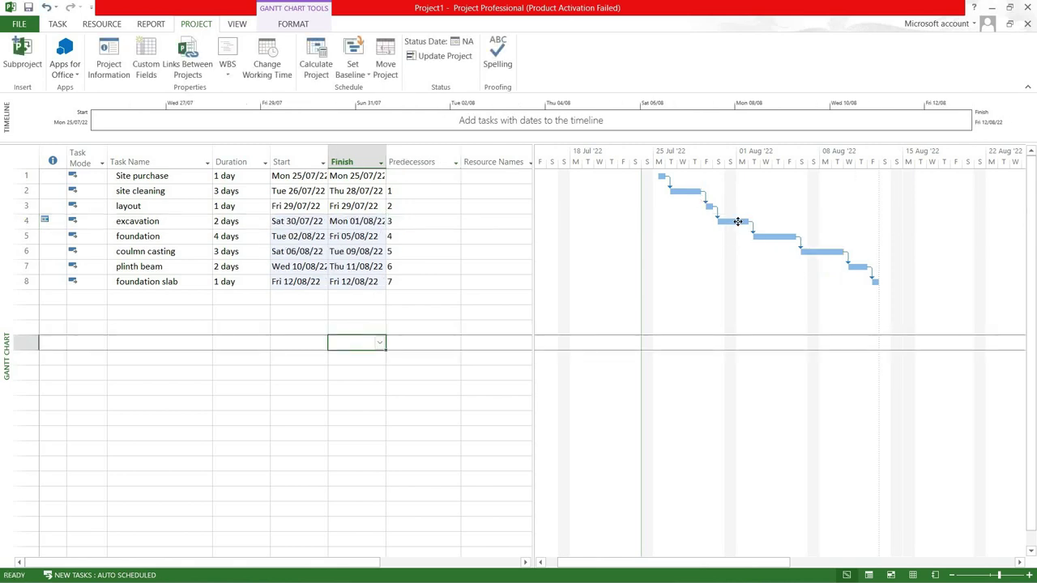
pyautogui.moveTo(738, 221)
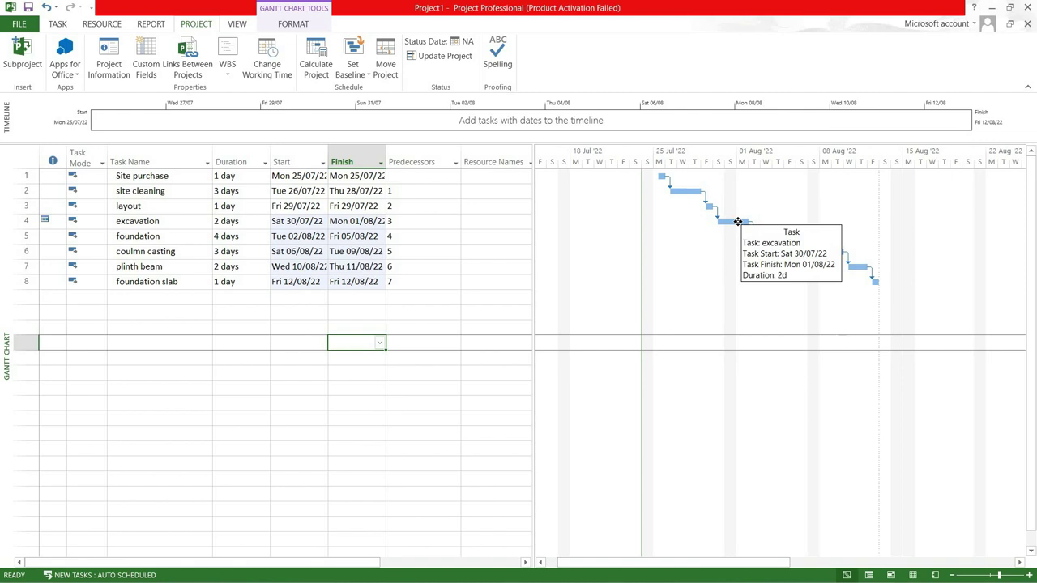
pyautogui.click(251, 344)
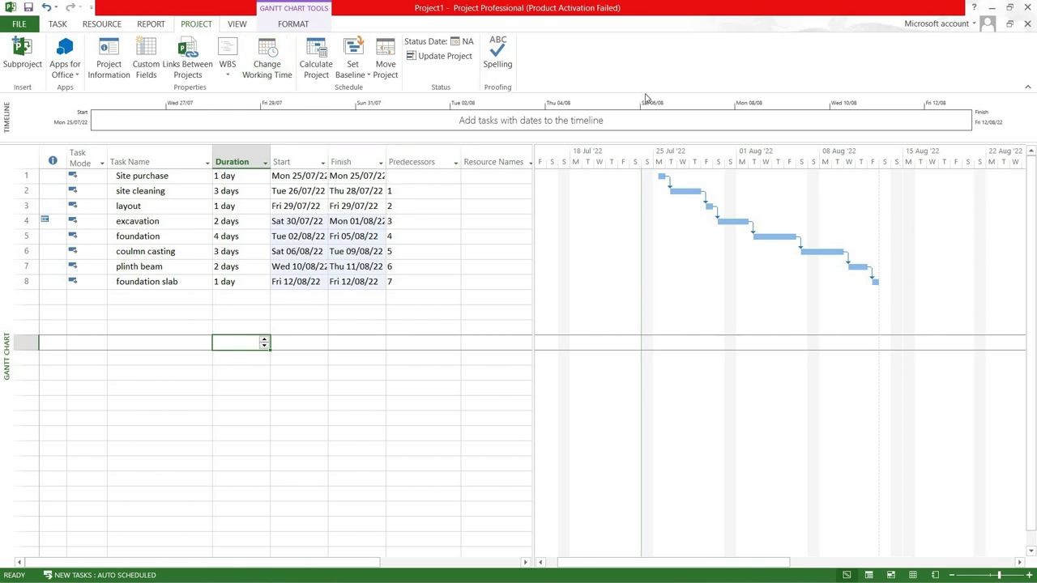
pyautogui.click(293, 24)
pyautogui.click(899, 59)
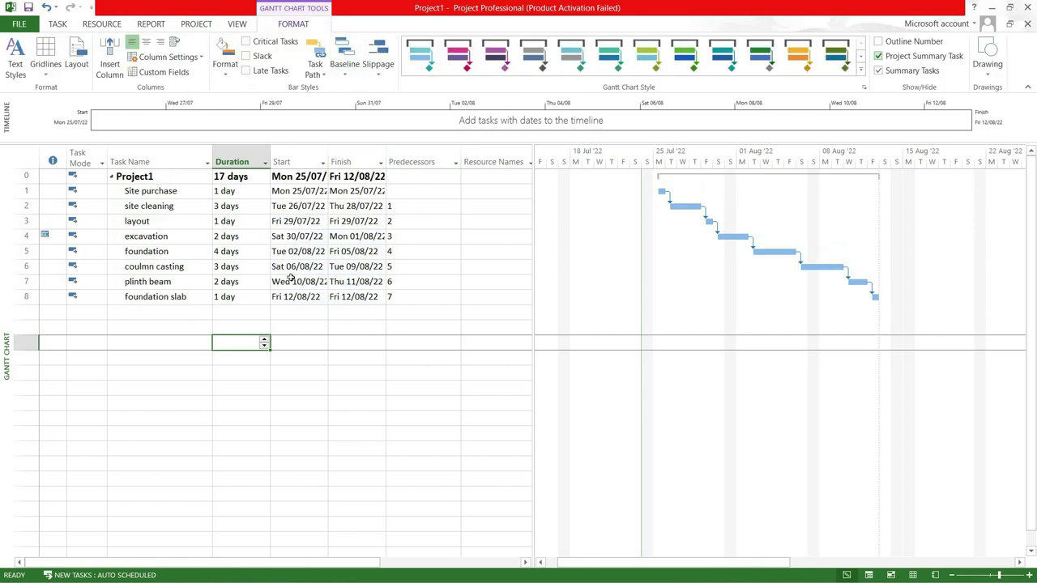
pyautogui.click(234, 387)
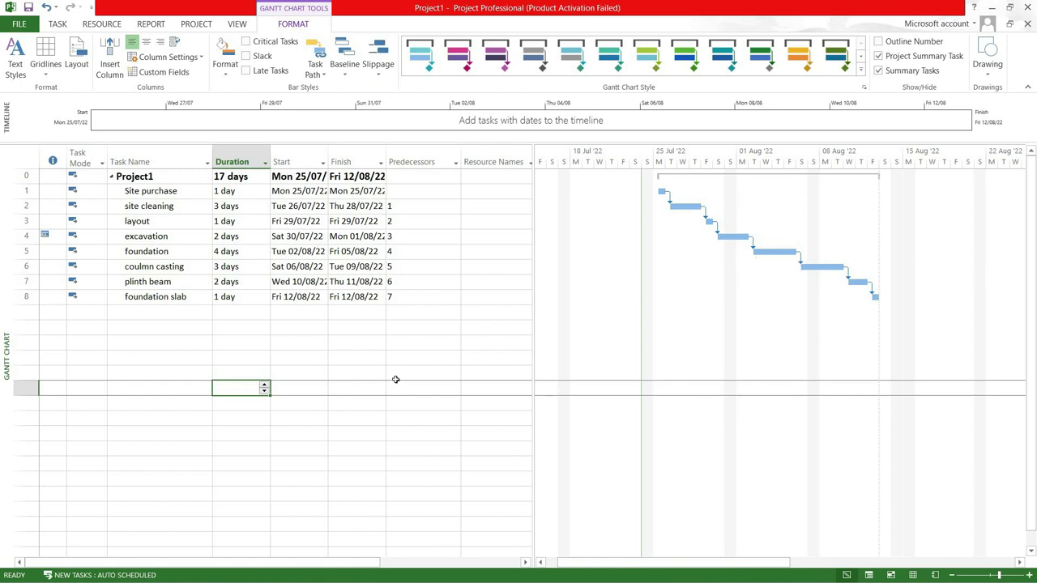
pyautogui.click(222, 354)
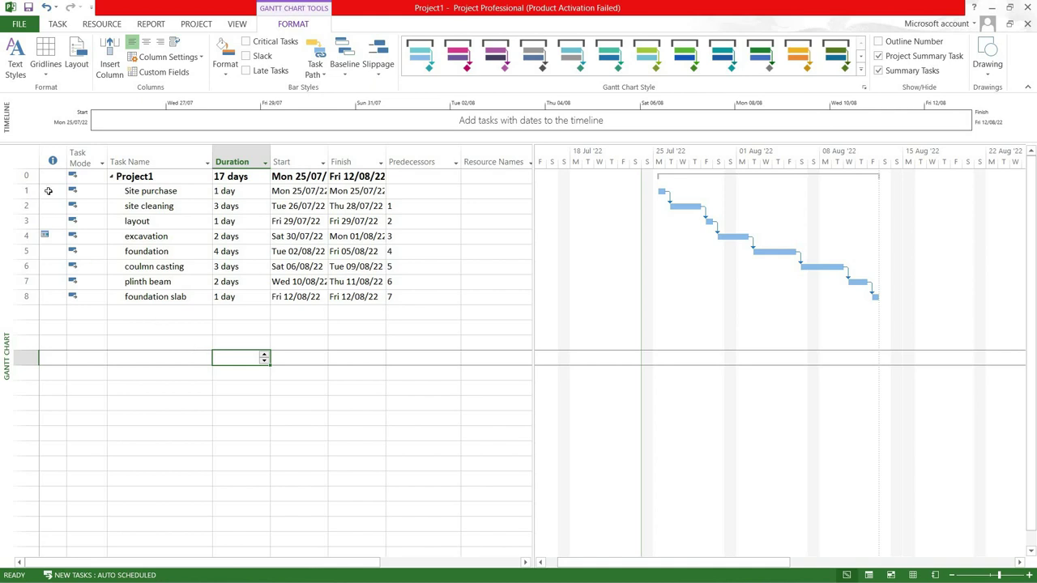
pyautogui.scroll(5, 22, 75)
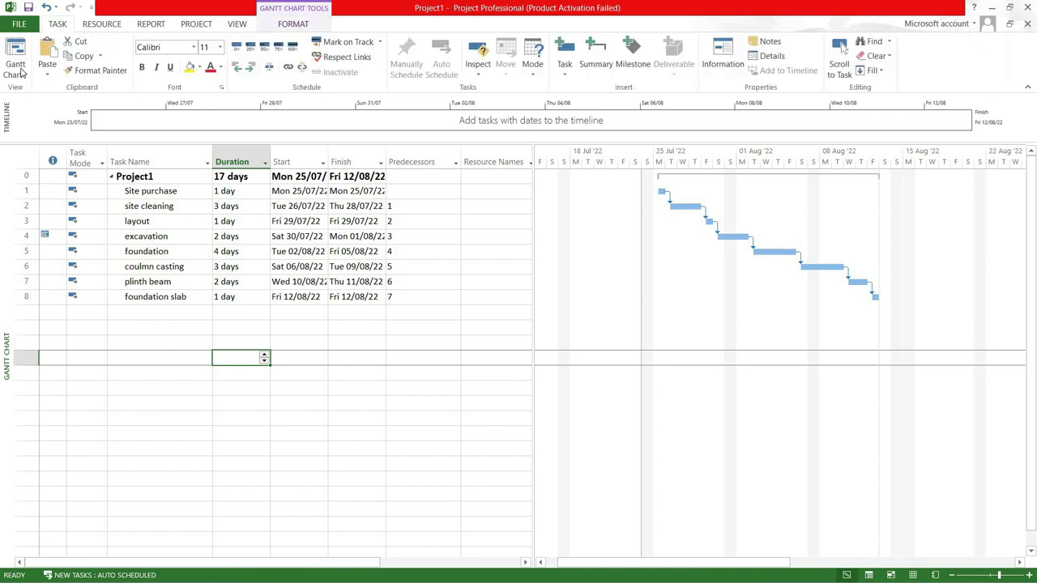
pyautogui.click(14, 69)
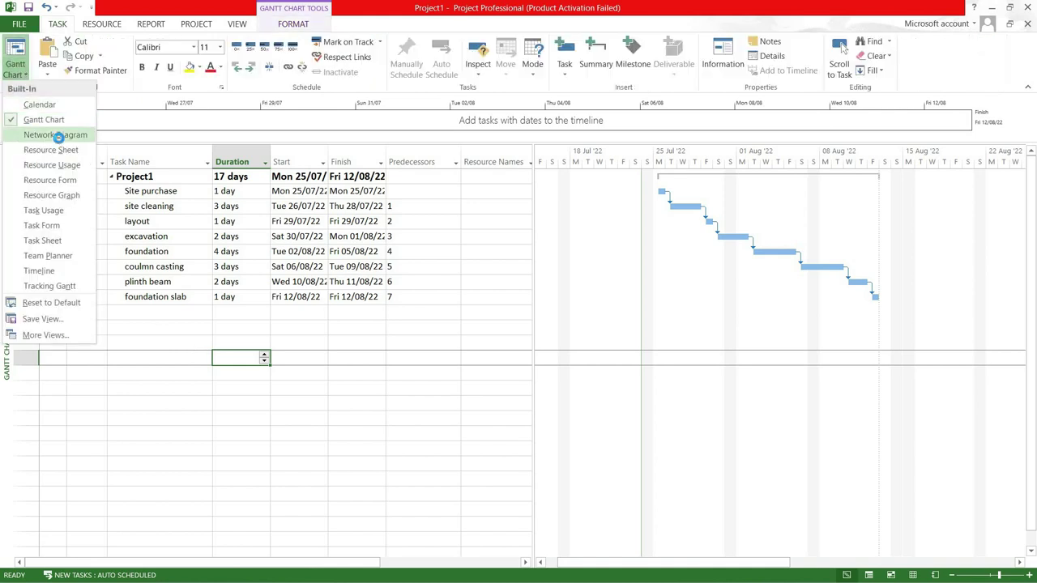
pyautogui.click(59, 135)
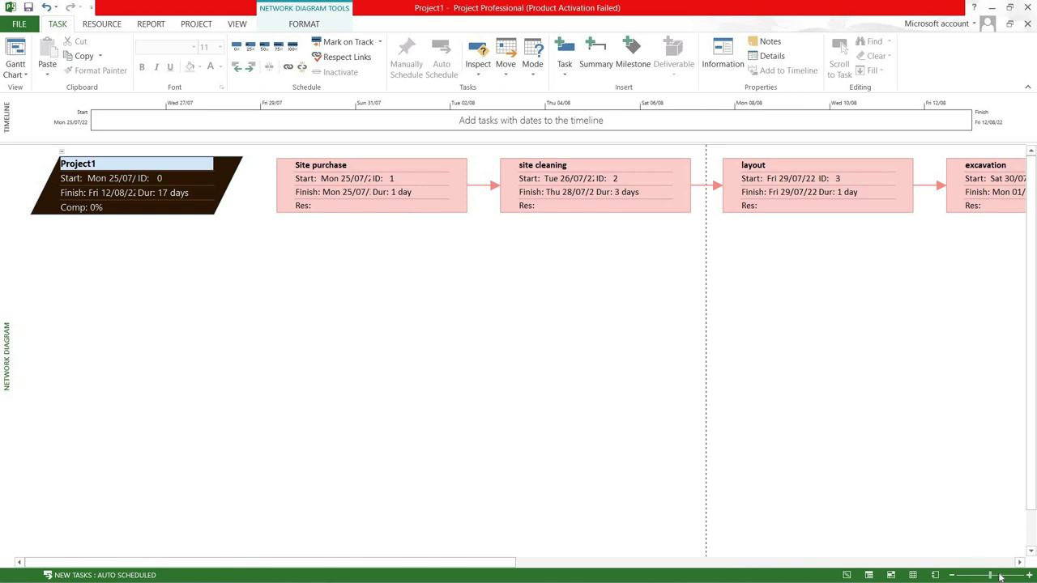
pyautogui.moveTo(1001, 577); pyautogui.dragTo(1008, 576)
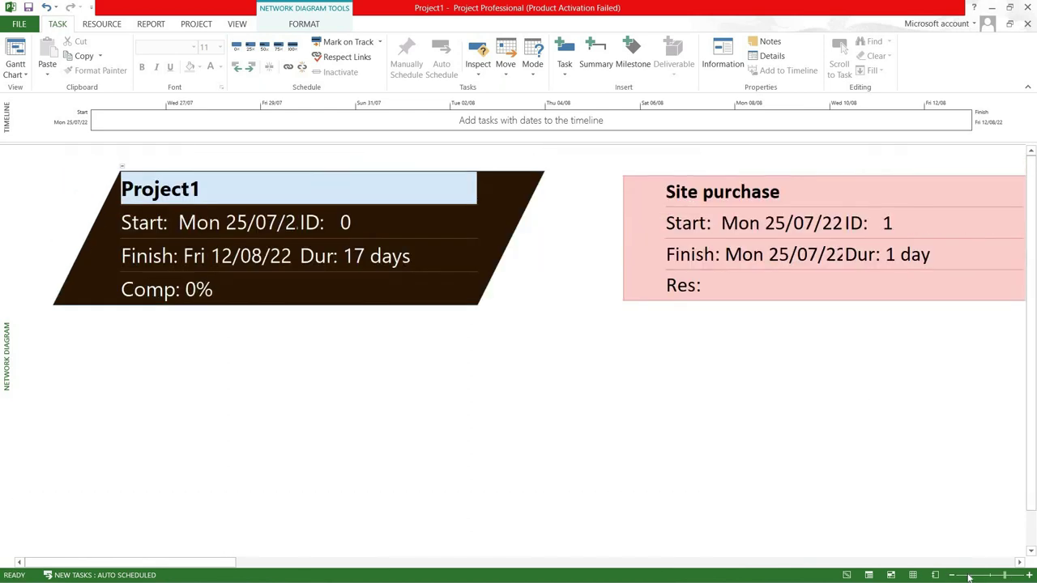
pyautogui.click(969, 577)
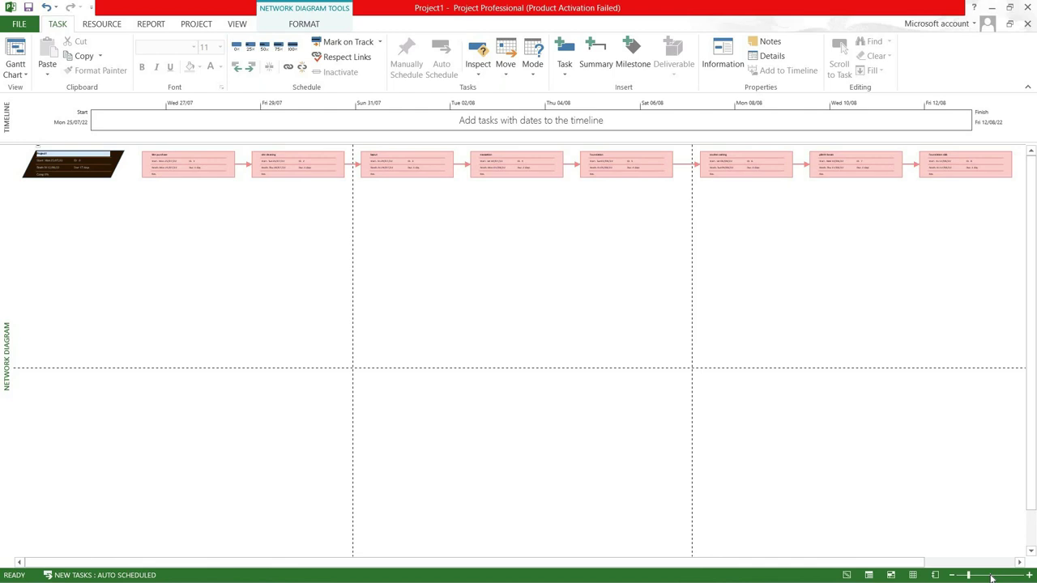
pyautogui.click(990, 577)
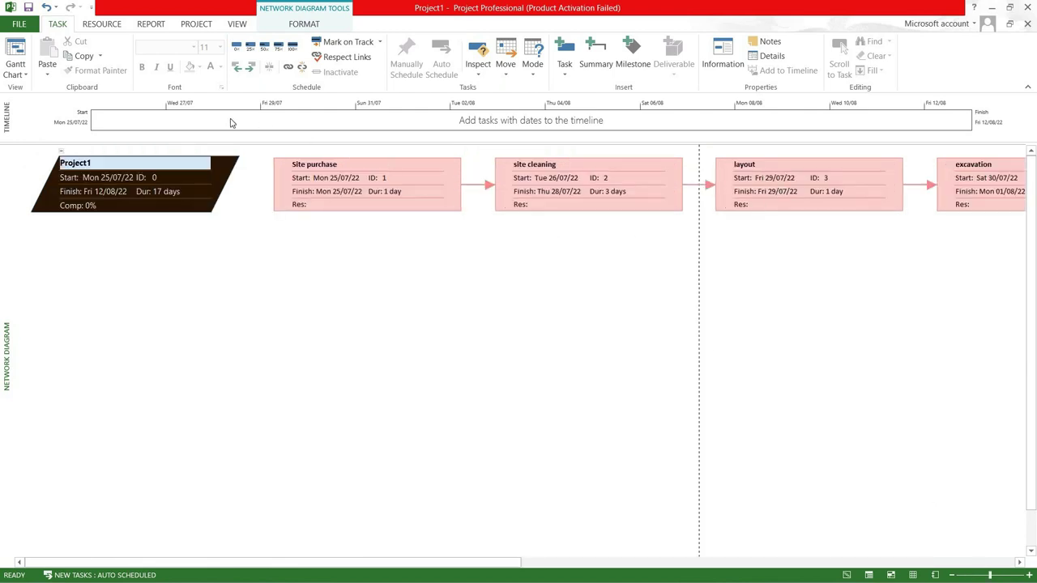
pyautogui.click(14, 55)
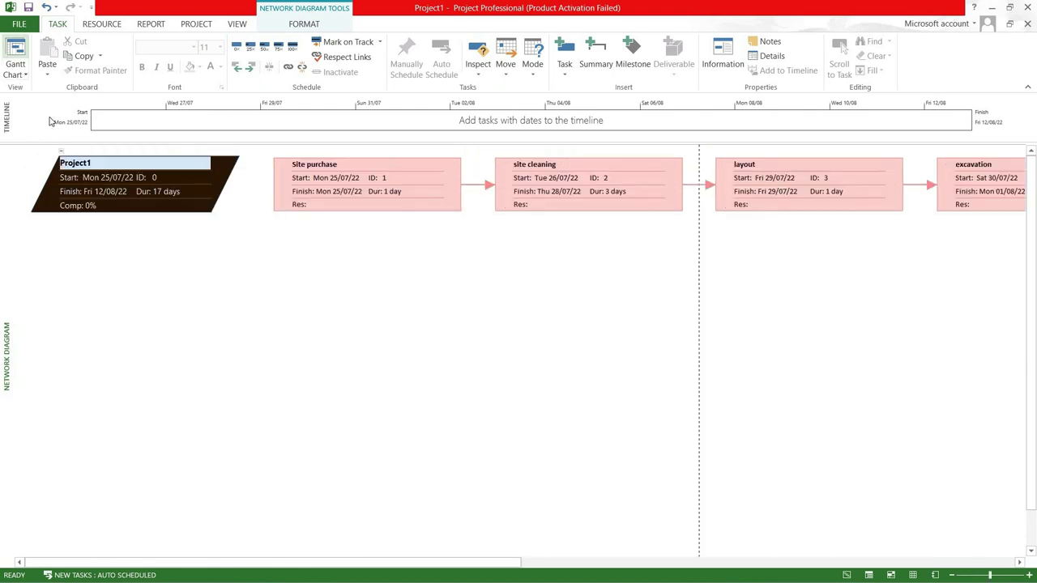
pyautogui.click(197, 345)
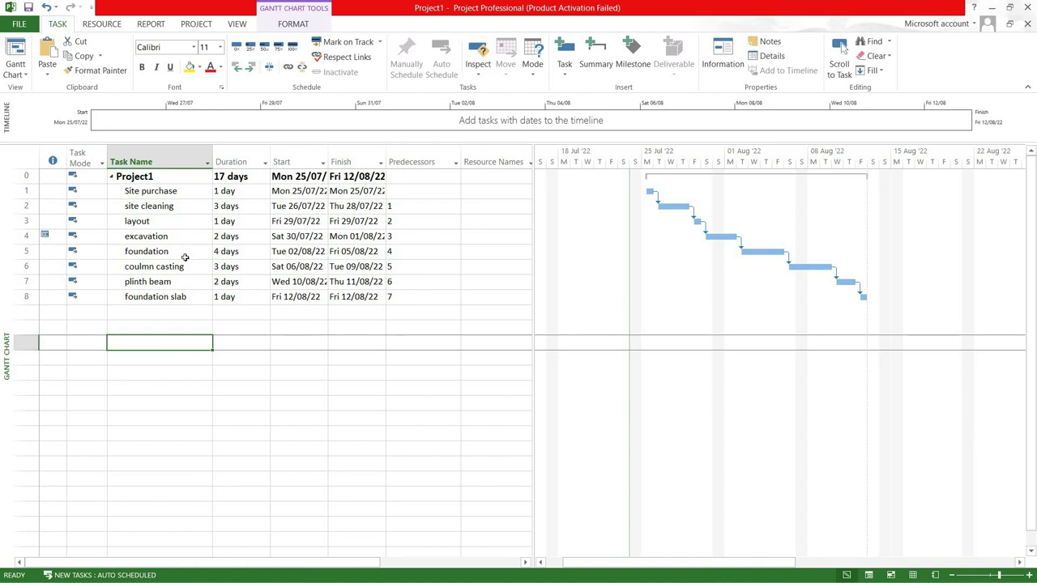
pyautogui.click(212, 252)
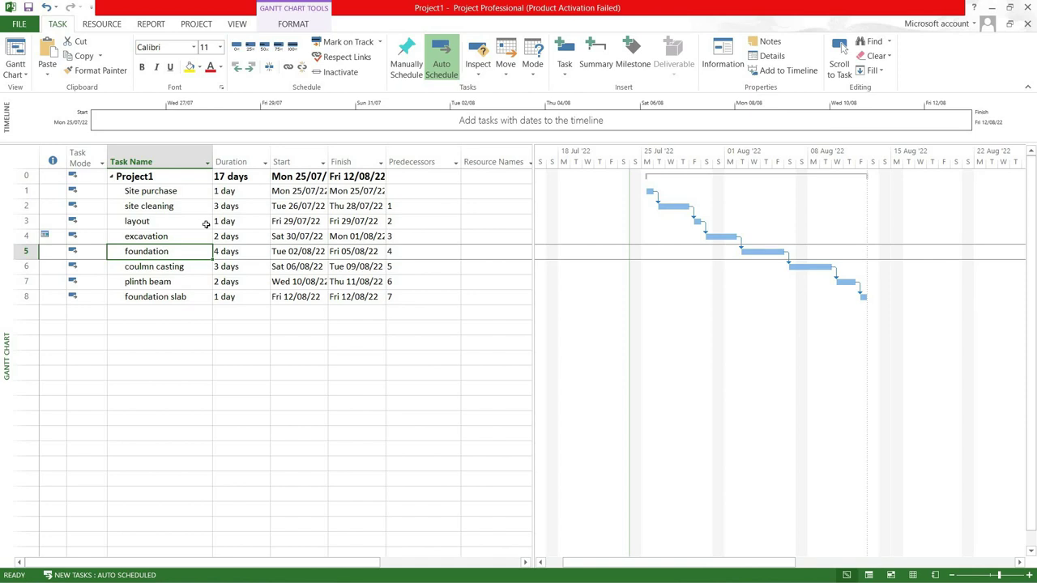
pyautogui.click(428, 324)
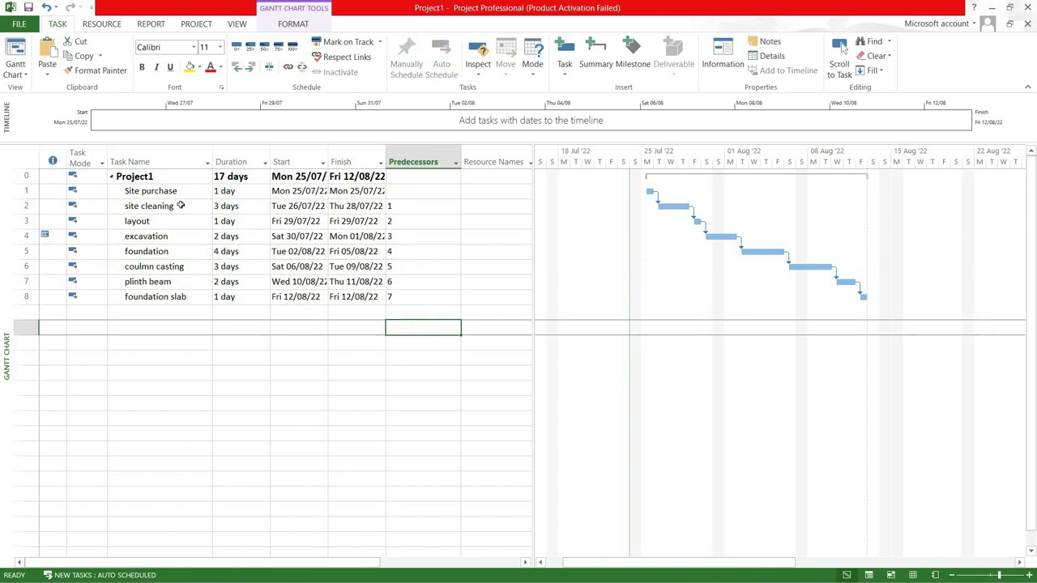
pyautogui.click(182, 324)
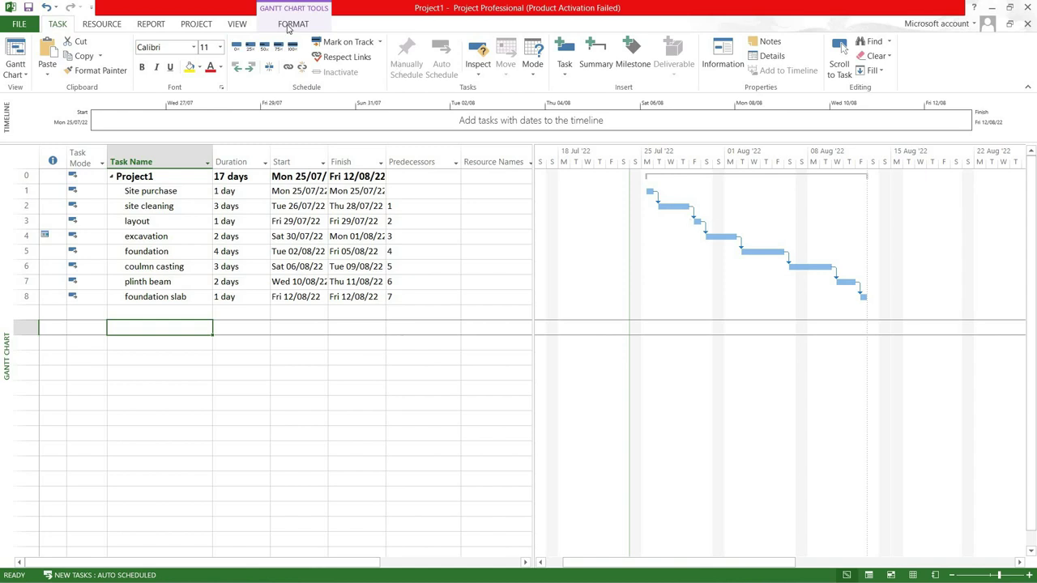
# Turn on Critical Tasks in the Gantt Chart Format options, then select the foundation task row.
pyautogui.click(292, 24)
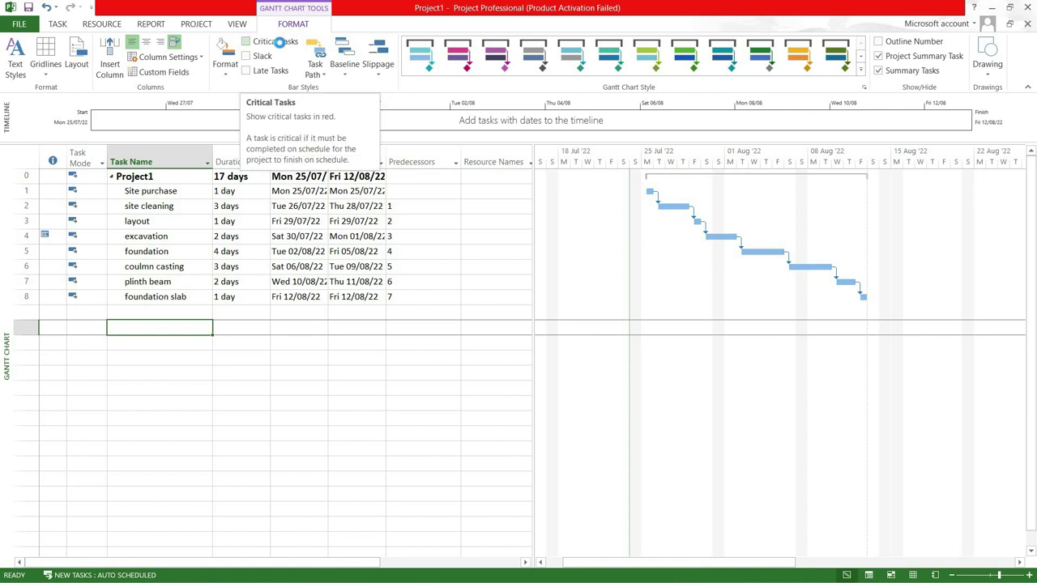
pyautogui.click(281, 47)
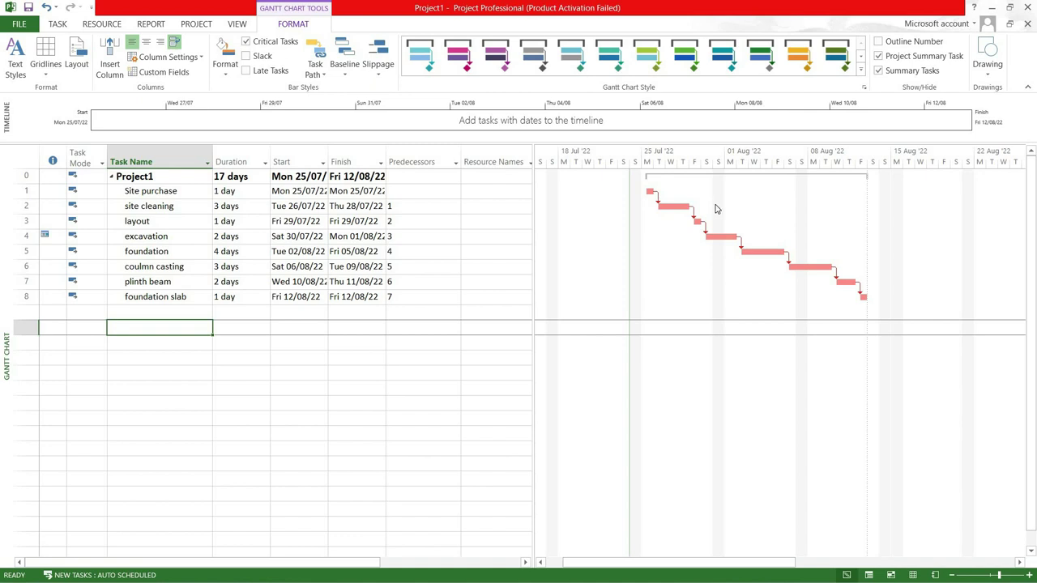
pyautogui.click(24, 251)
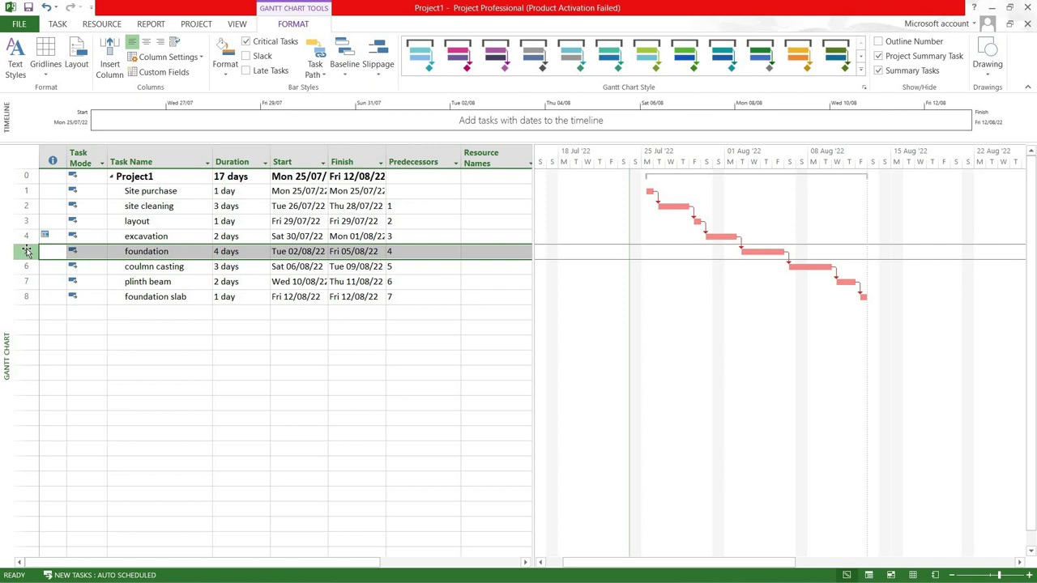
# Insert a WBS column in place of the Resource Names column.
pyautogui.click(482, 159)
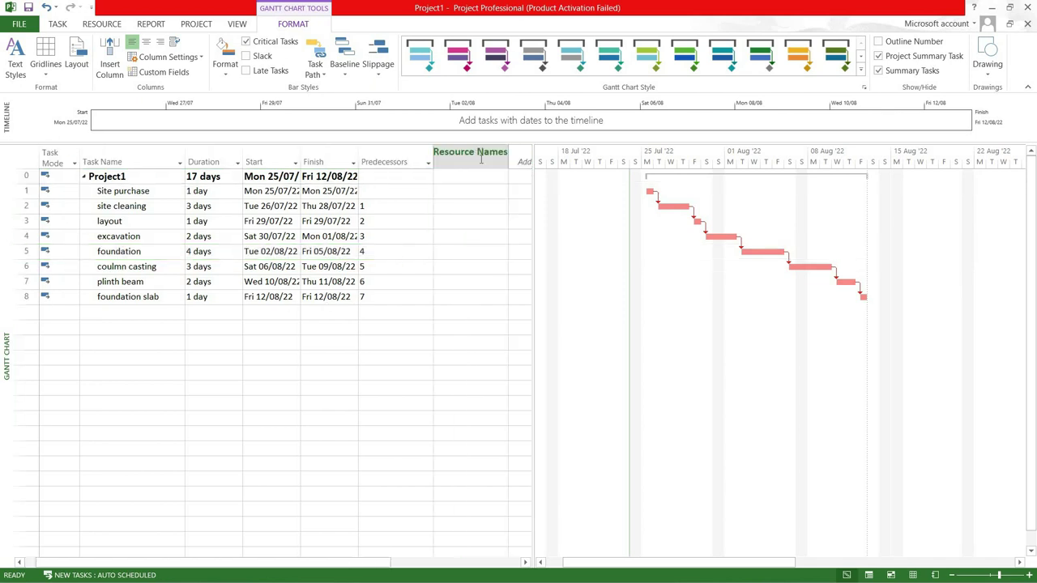
pyautogui.press('Insert')
pyautogui.write('wbs')
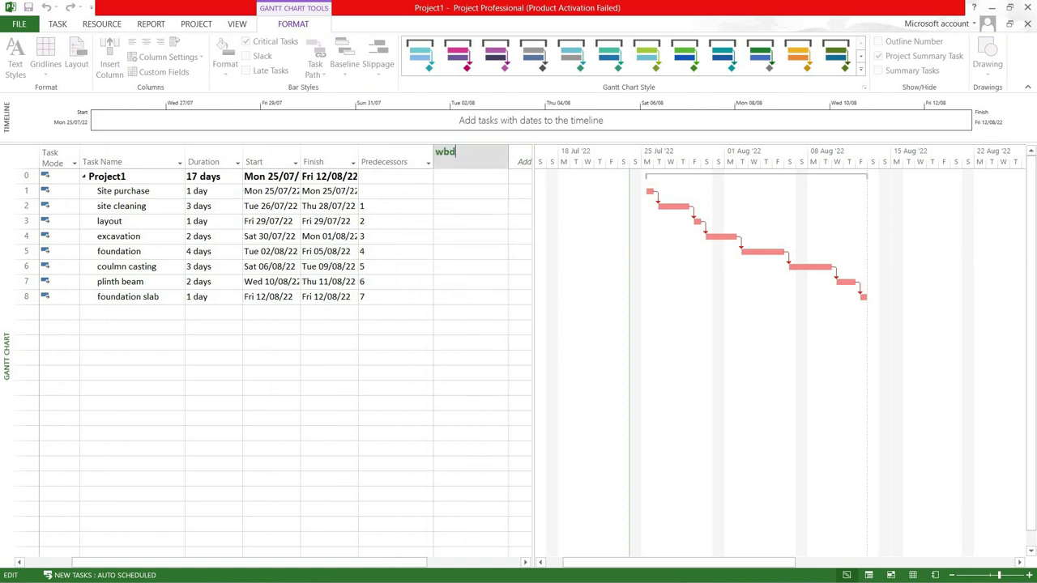
pyautogui.press('Return')
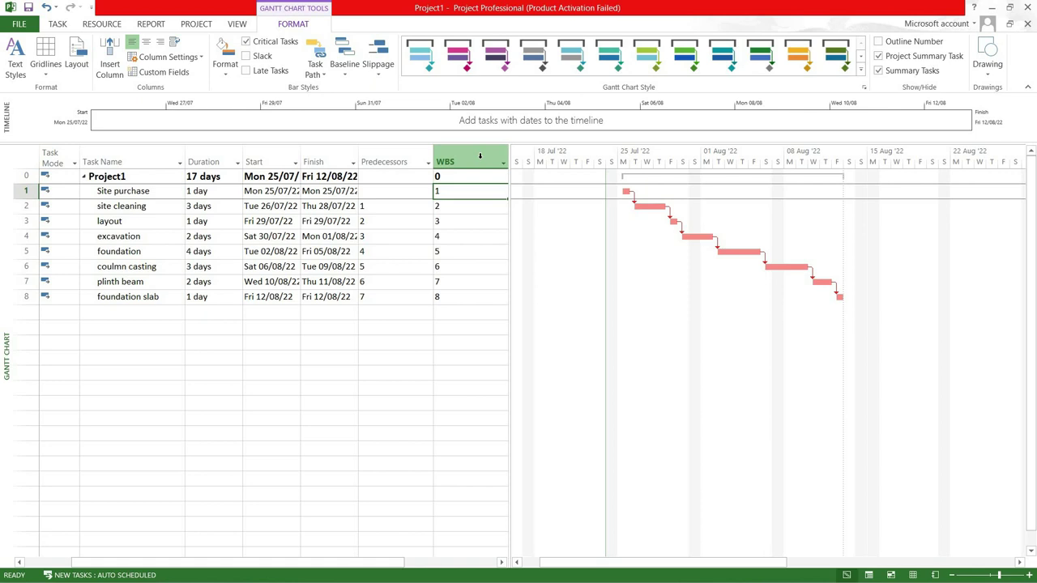
pyautogui.click(325, 372)
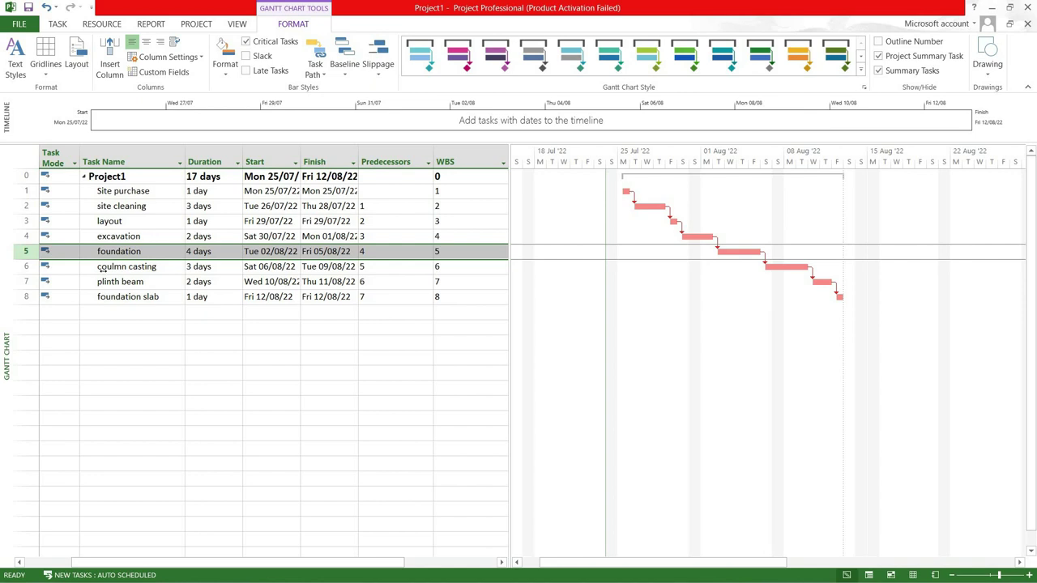
# Try deleting the selected task rows and the Project1 summary row, dismissing the summary-task warnings.
pyautogui.click(128, 326)
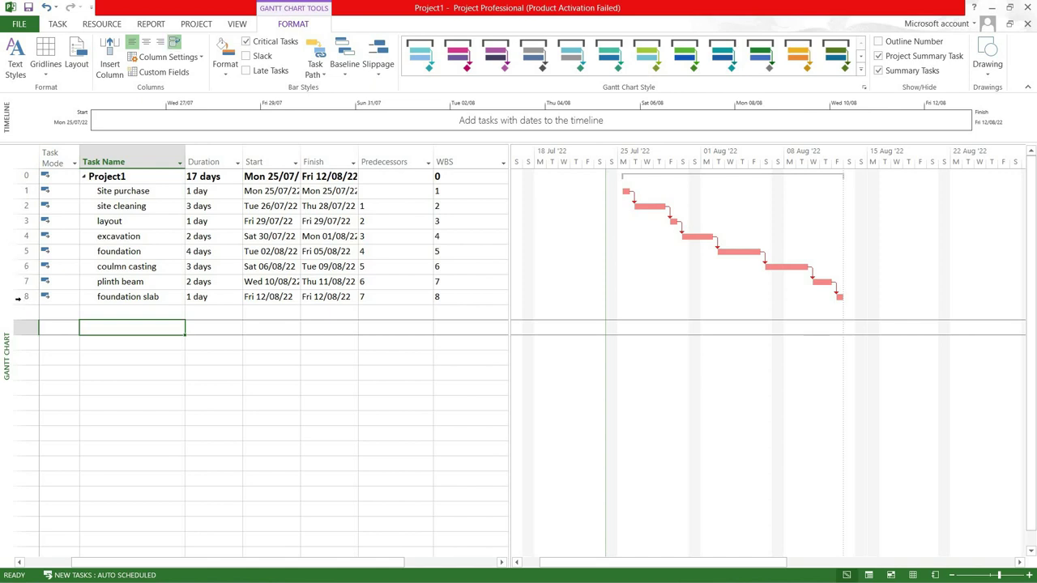
pyautogui.moveTo(25, 296); pyautogui.dragTo(37, 176)
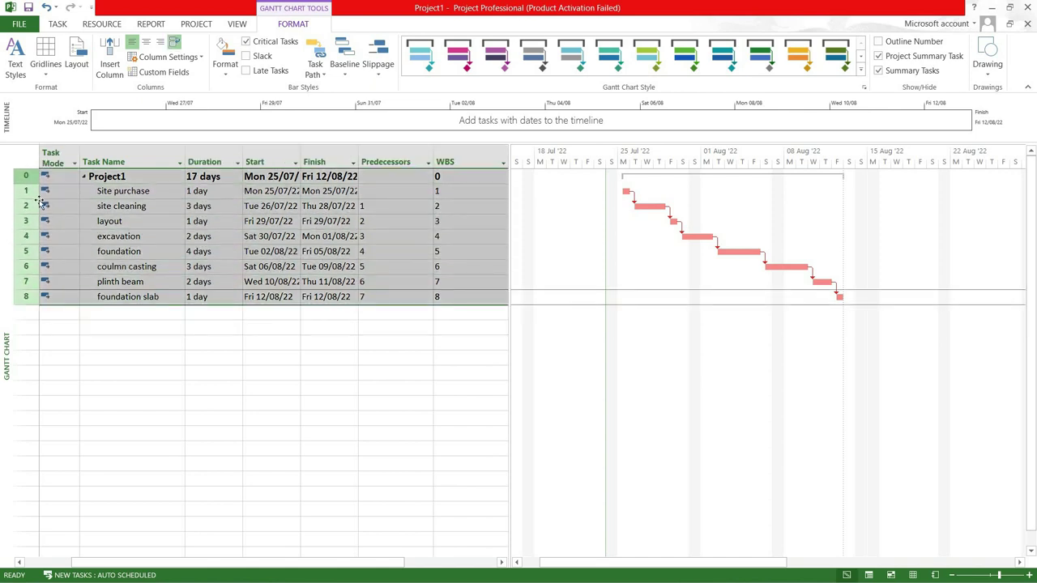
pyautogui.press('Delete')
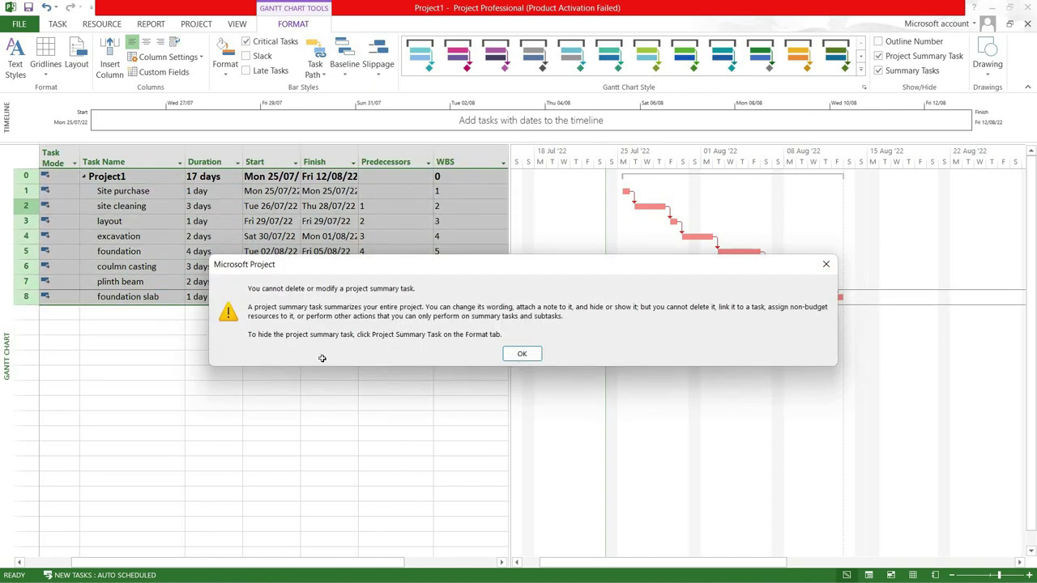
pyautogui.press('Return')
pyautogui.click(267, 358)
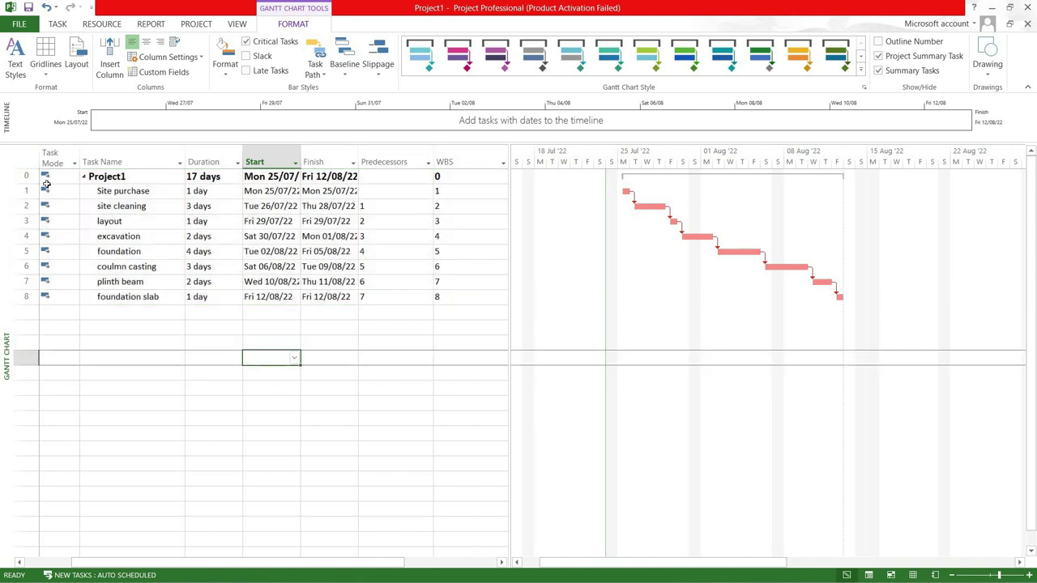
pyautogui.click(26, 176)
pyautogui.press('Delete')
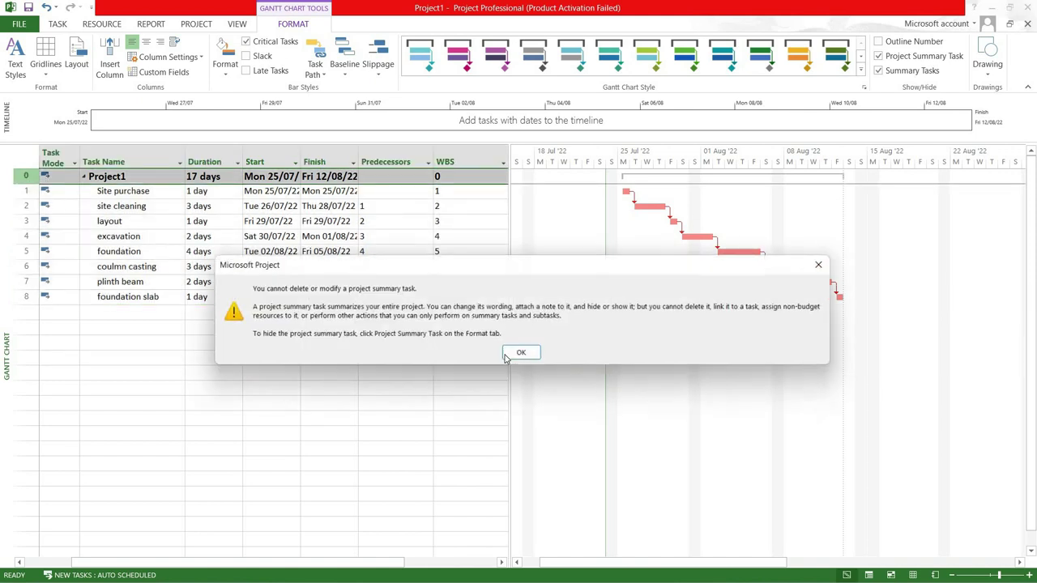
pyautogui.press('Return')
# Delete all eight tasks from foundation slab upward, then untick Project Summary Task.
pyautogui.click(26, 297)
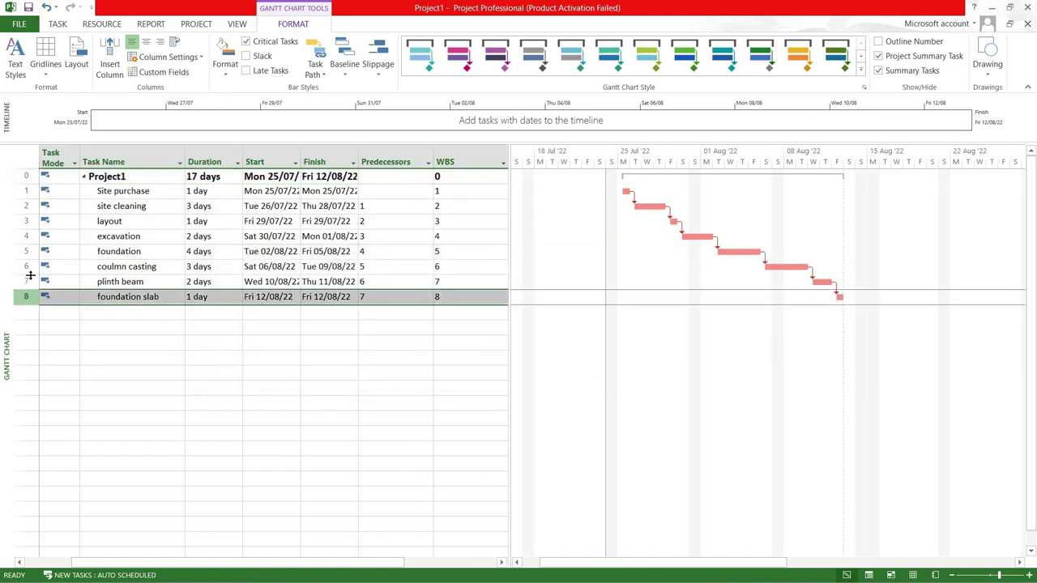
pyautogui.press('Delete')
pyautogui.press('Up')
pyautogui.press('Delete')
pyautogui.press('Up')
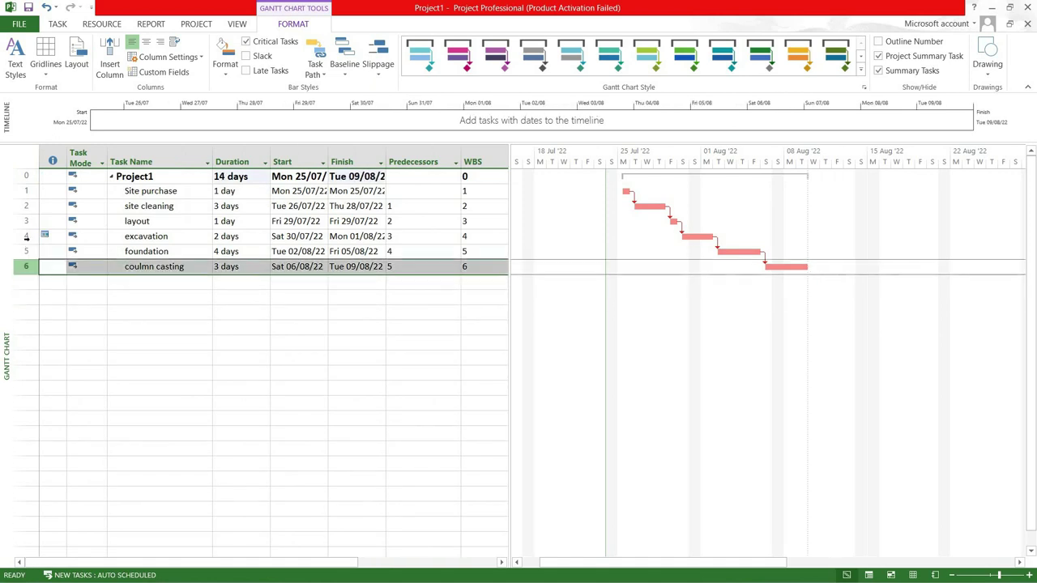
pyautogui.press('Delete')
pyautogui.press('Up')
pyautogui.press('Delete')
pyautogui.press('Up')
pyautogui.press('Delete')
pyautogui.press('Up')
pyautogui.press('Delete')
pyautogui.press('Up')
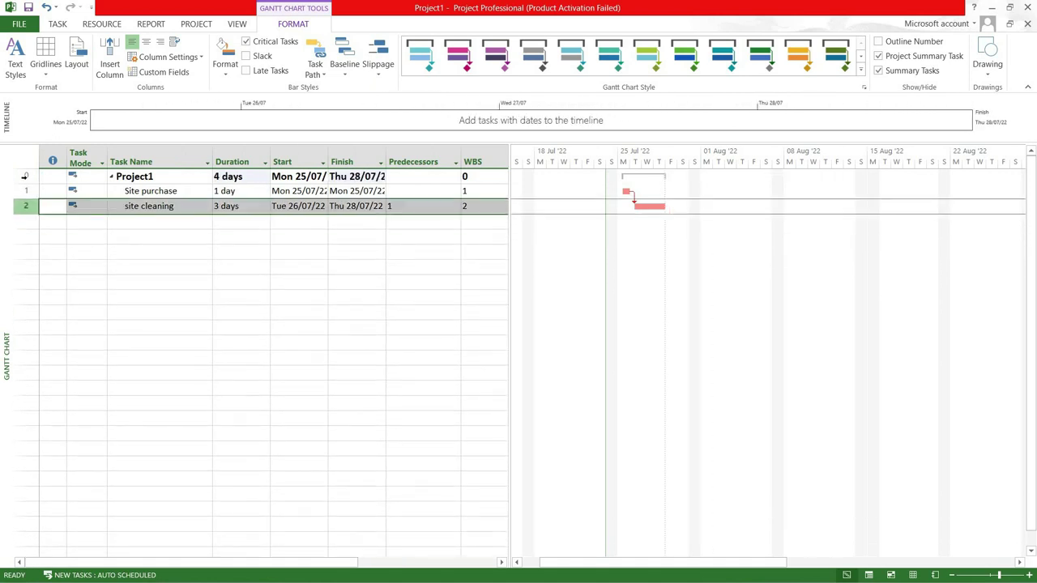
pyautogui.press('Delete')
pyautogui.press('Up')
pyautogui.press('Delete')
pyautogui.press('Up')
pyautogui.press('Delete')
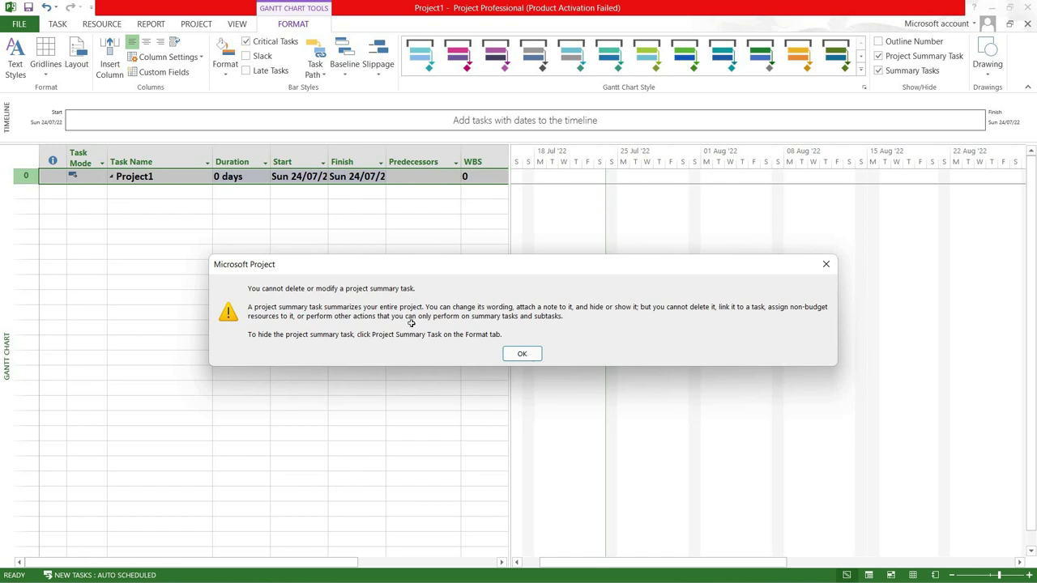
pyautogui.press('Return')
pyautogui.click(176, 204)
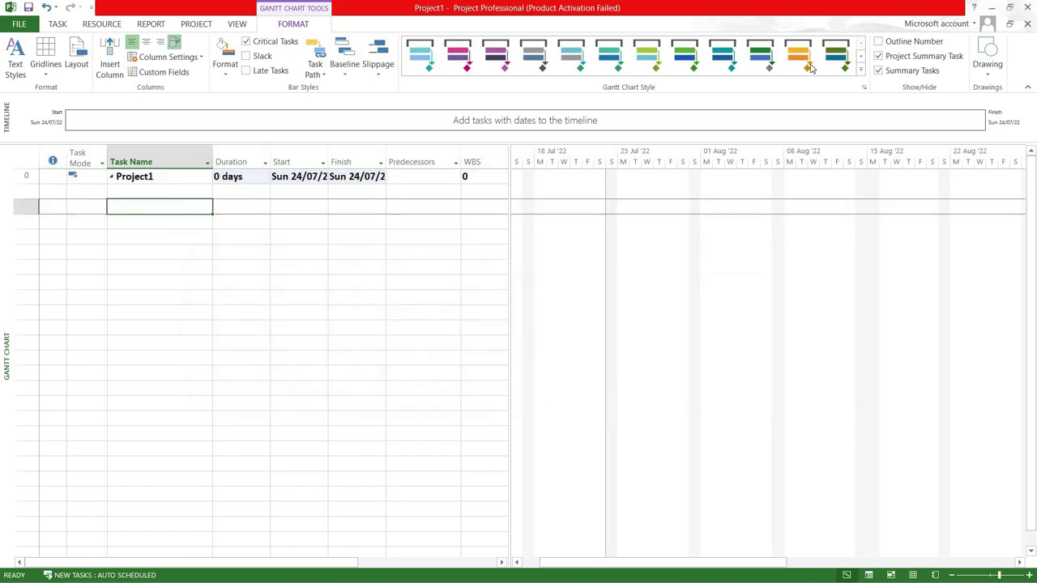
pyautogui.click(919, 56)
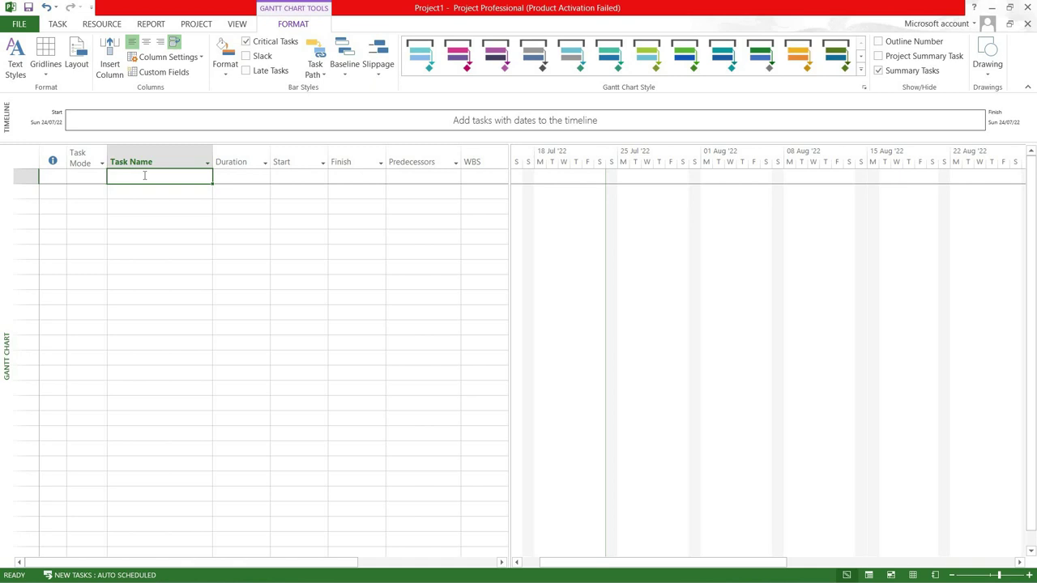
# Enter 'first phase' and 'project description' as the first two tasks.
pyautogui.write('first')
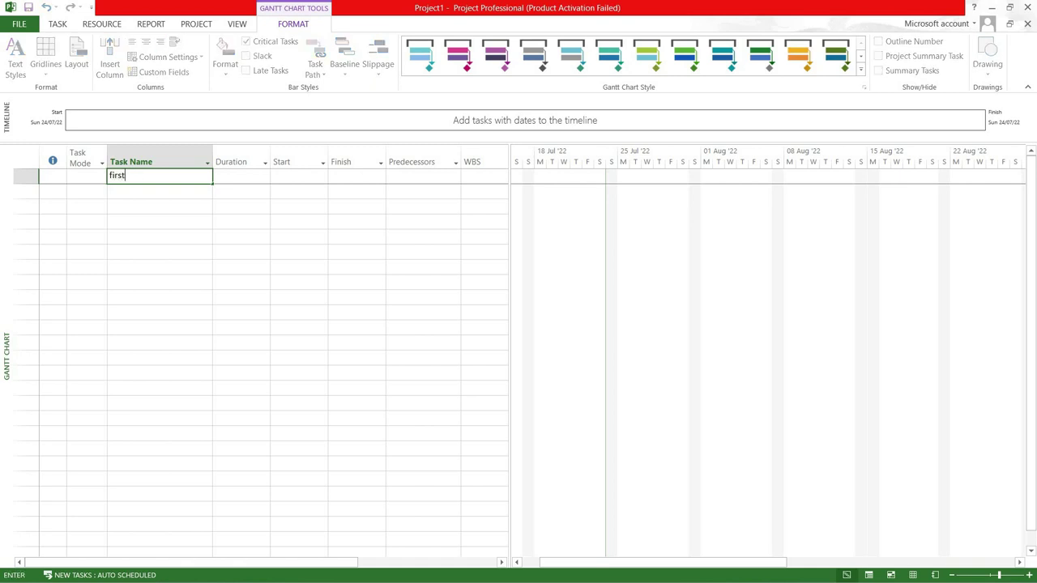
pyautogui.write(' pha')
pyautogui.write('se')
pyautogui.click(151, 193)
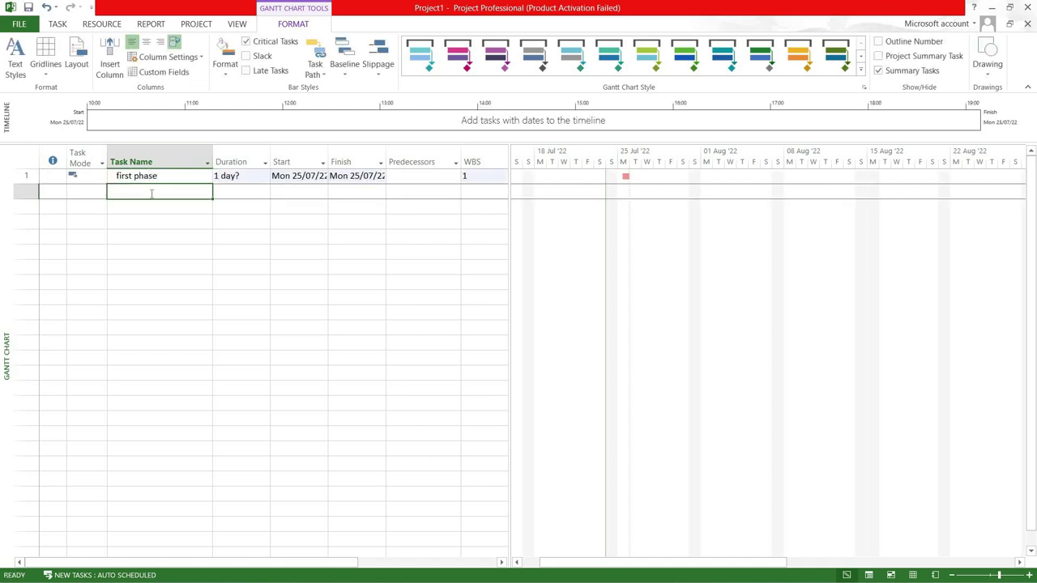
pyautogui.write('p')
pyautogui.write('rojr')
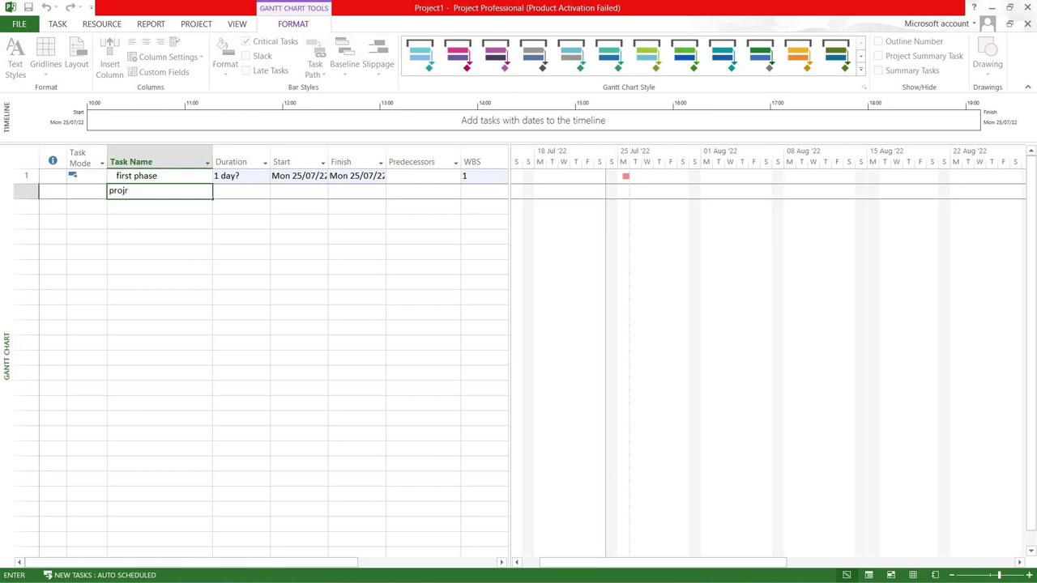
pyautogui.press('BackSpace')
pyautogui.write('ect di')
pyautogui.write('s')
pyautogui.press('BackSpace')
pyautogui.press('BackSpace')
pyautogui.write('es')
pyautogui.write('cri')
pyautogui.write('ption')
pyautogui.press('Return')
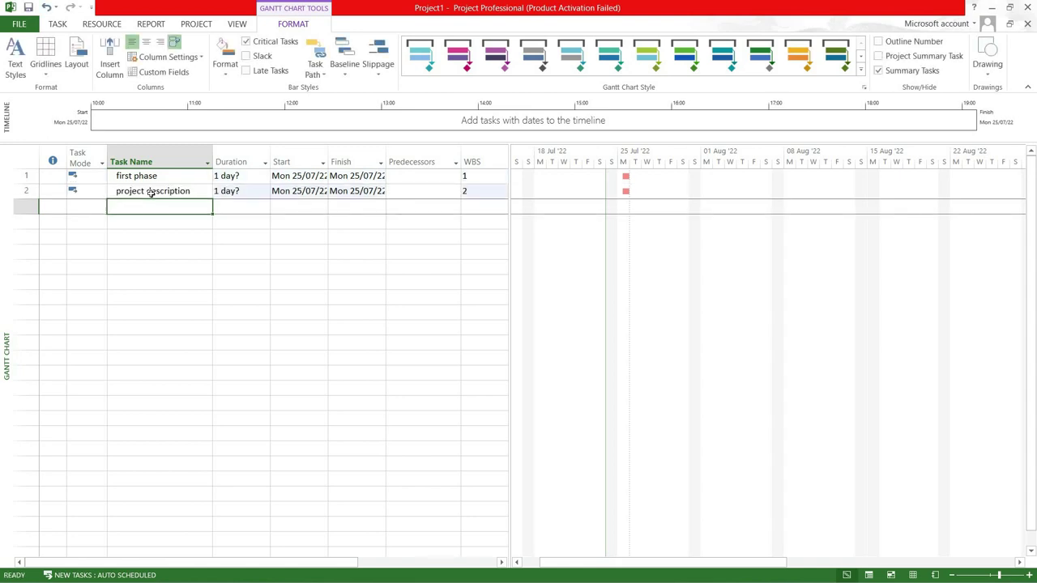
# Add 'start' and 'product and benefits' as tasks 3–4, and type 'project praposal and approval' in row 5.
pyautogui.write('start')
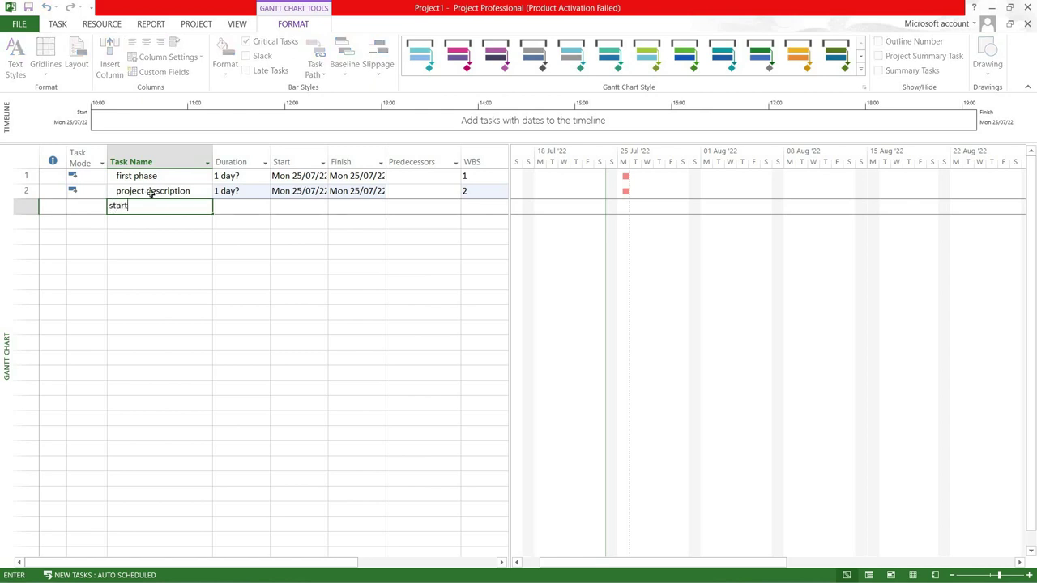
pyautogui.press('Return')
pyautogui.write('p')
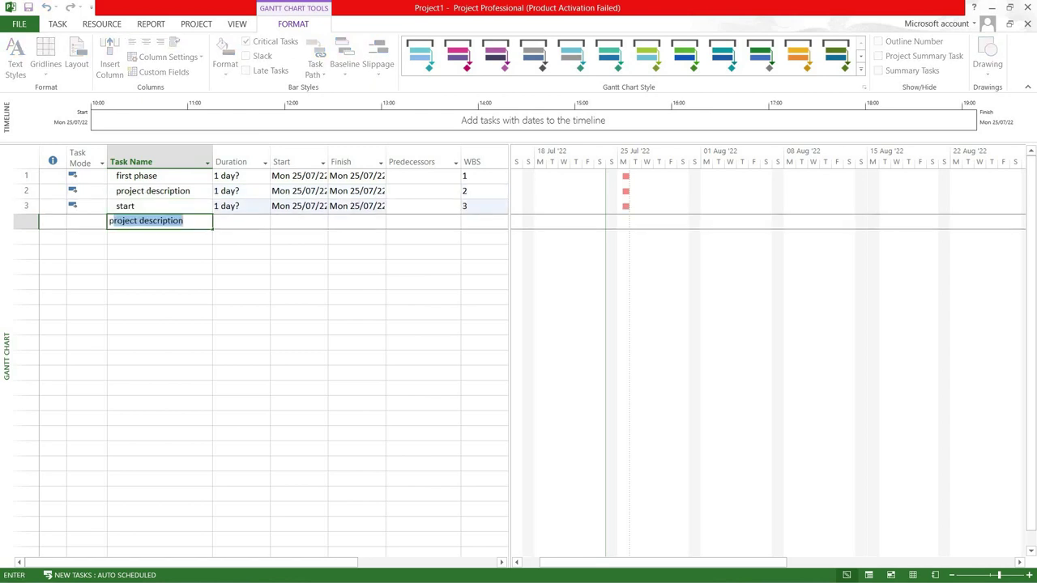
pyautogui.write('rodu')
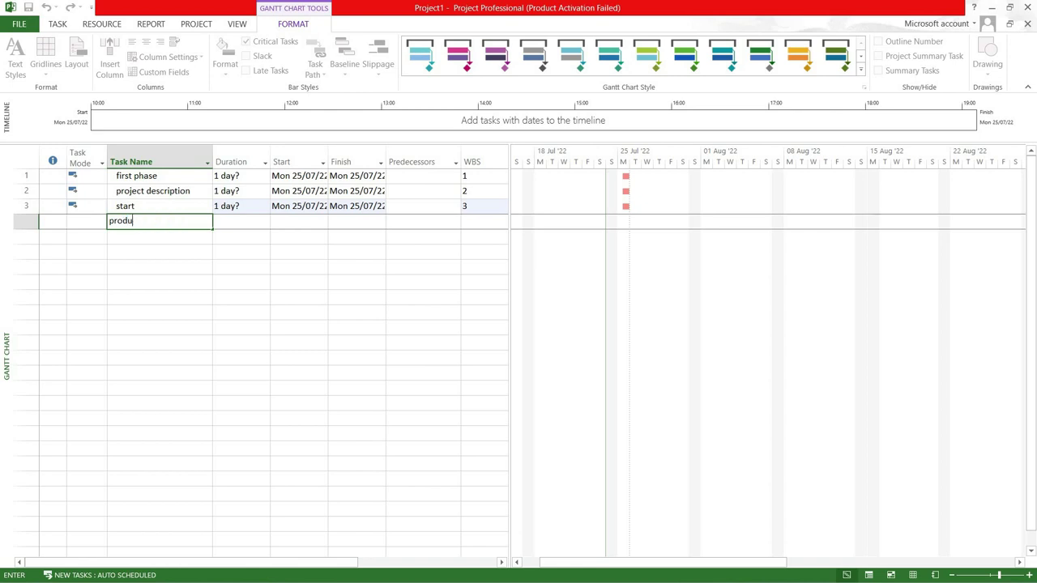
pyautogui.write('ct ')
pyautogui.write('a')
pyautogui.write('nd bene')
pyautogui.press('BackSpace')
pyautogui.press('BackSpace')
pyautogui.write('nefit')
pyautogui.write('s')
pyautogui.press('Return')
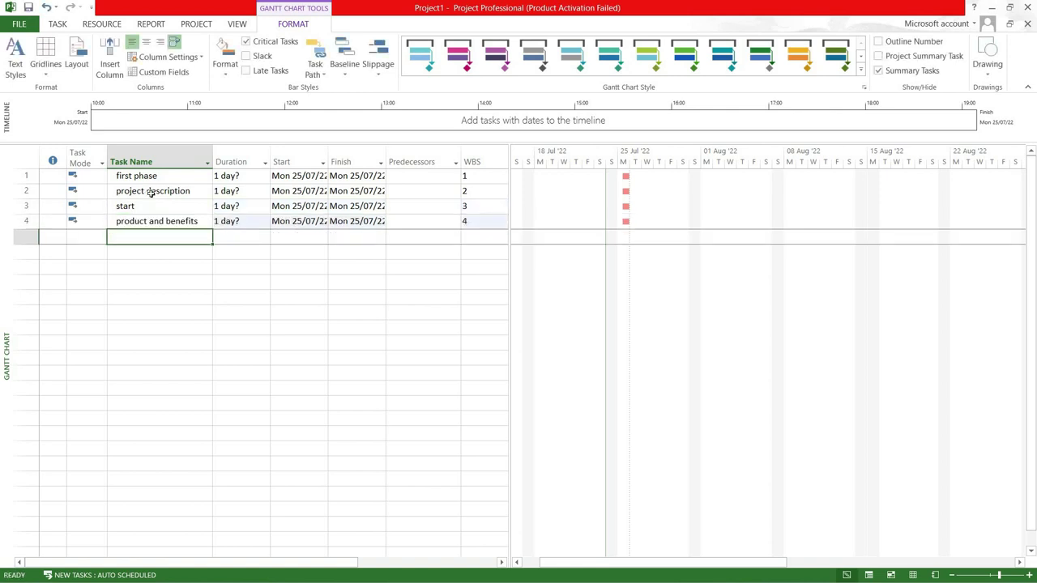
pyautogui.write('pro')
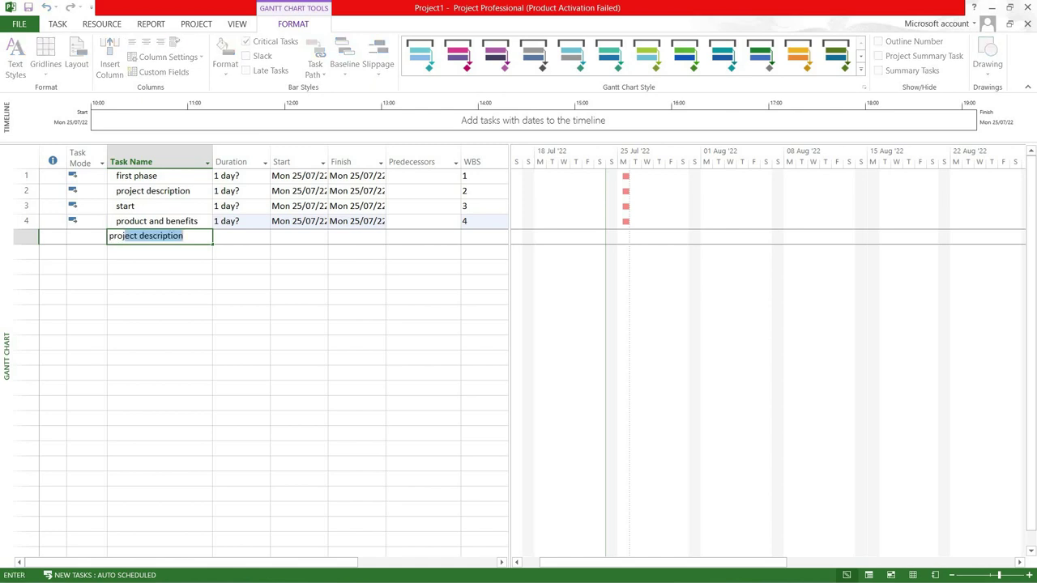
pyautogui.write('ject p')
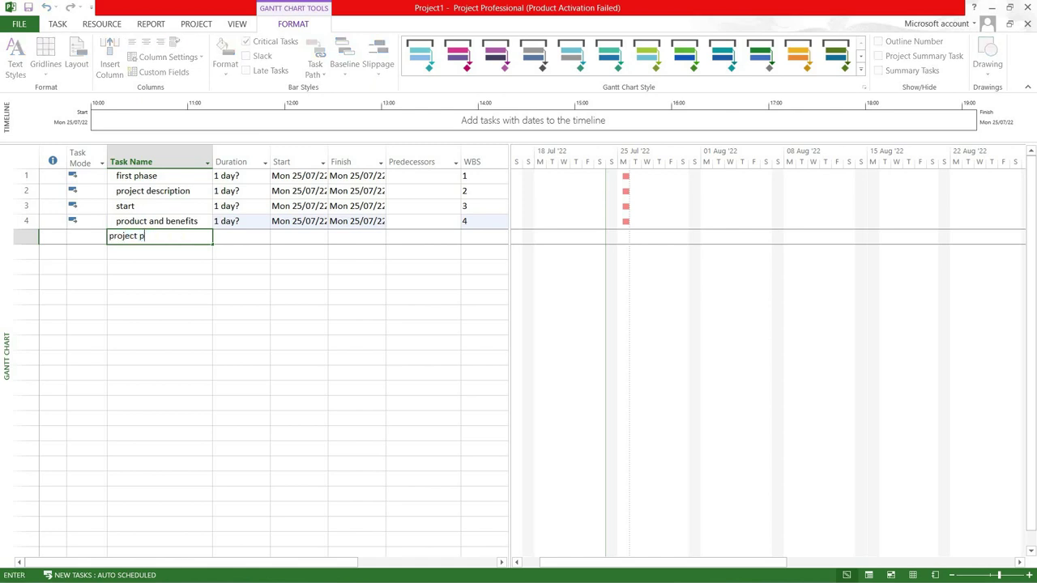
pyautogui.write('raposal ')
pyautogui.write('a')
pyautogui.write('nd appr')
pyautogui.write('oval')
# Commit 'project praposal and approval', then add 'plan', 'scope statement' and 'work plan' as tasks 6–8.
pyautogui.press('Return')
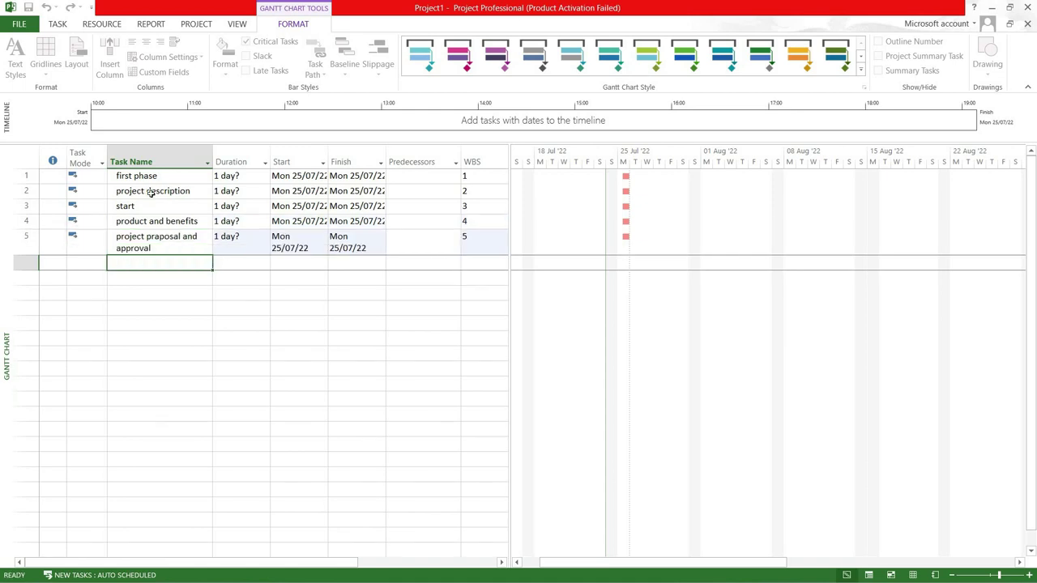
pyautogui.write('p')
pyautogui.write('lan')
pyautogui.press('Return')
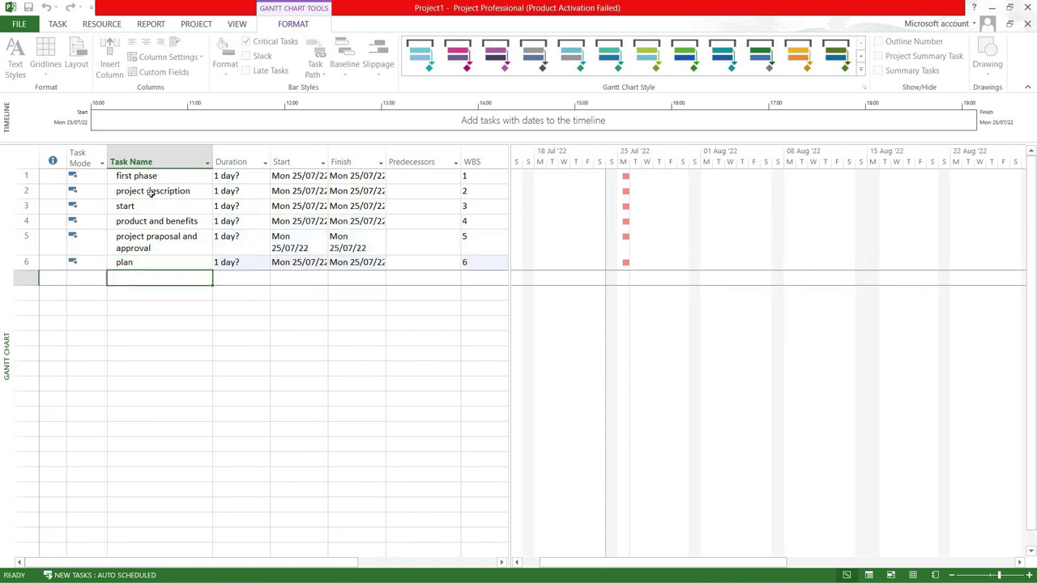
pyautogui.write('sco')
pyautogui.write('pe s')
pyautogui.write('tata')
pyautogui.press('BackSpace')
pyautogui.write('t')
pyautogui.write('ement')
pyautogui.press('Return')
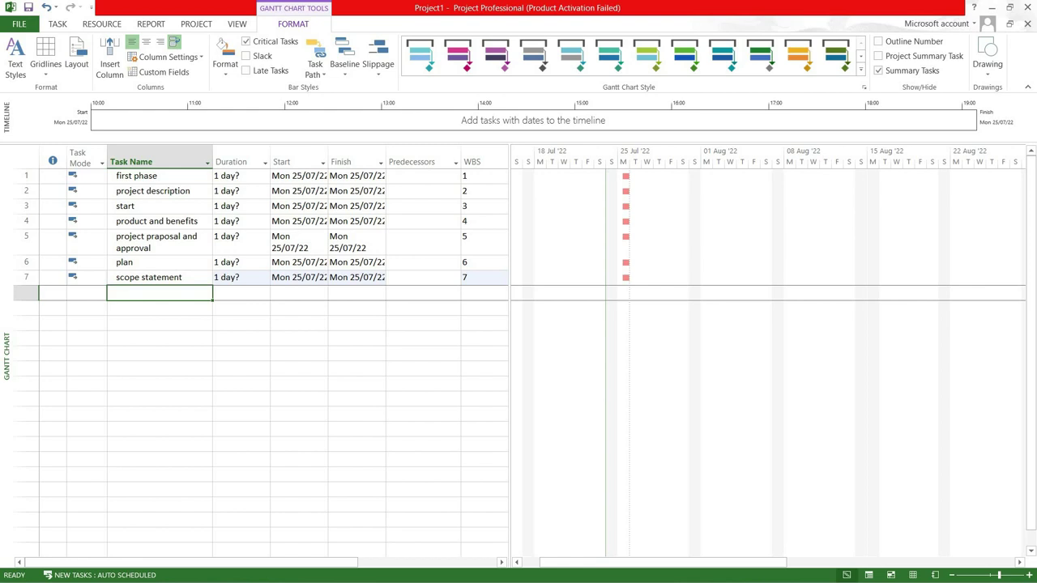
pyautogui.write('work pl')
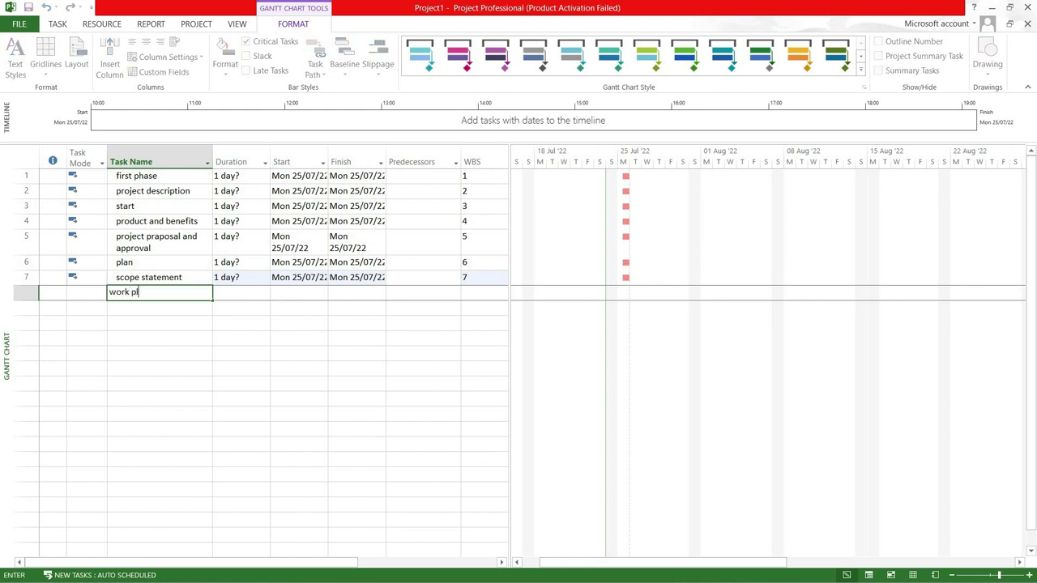
pyautogui.write('an')
pyautogui.press('Return')
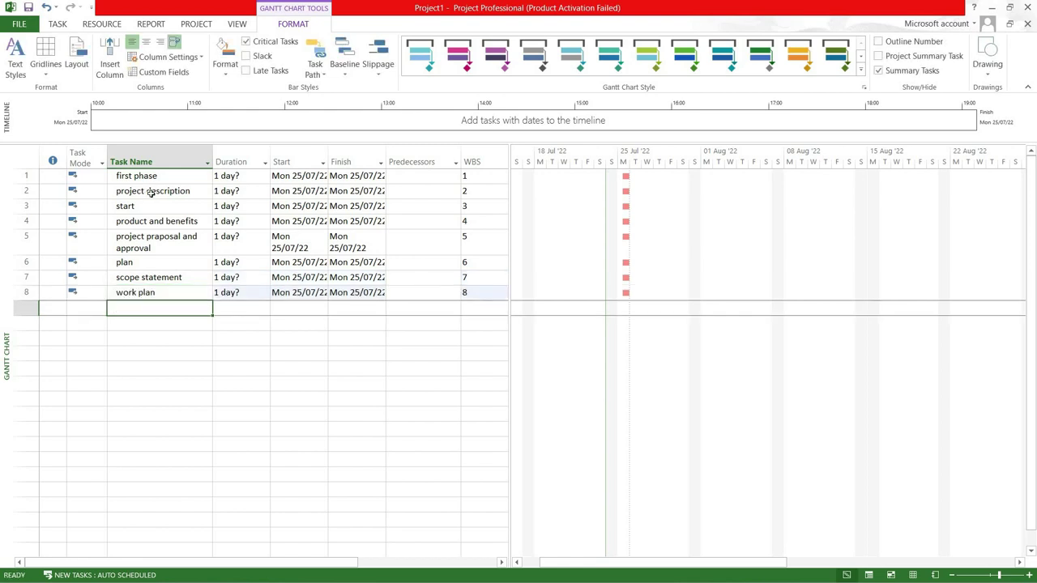
# Add 'contract', 'qa plan', 'risk plan', 'project plan and approval' and 'execute' as tasks 9–13.
pyautogui.write('co')
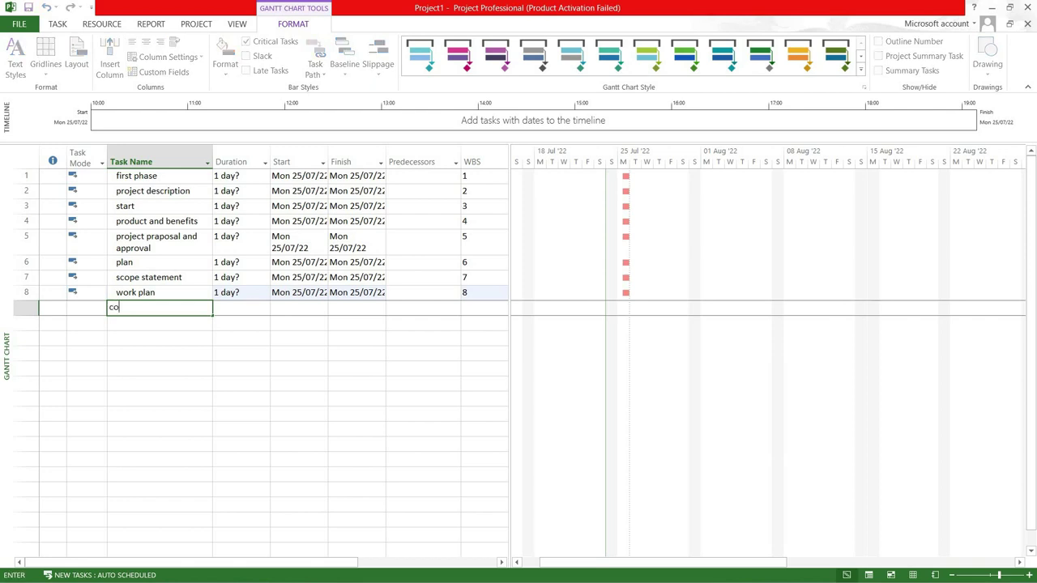
pyautogui.write('ntract')
pyautogui.press('Return')
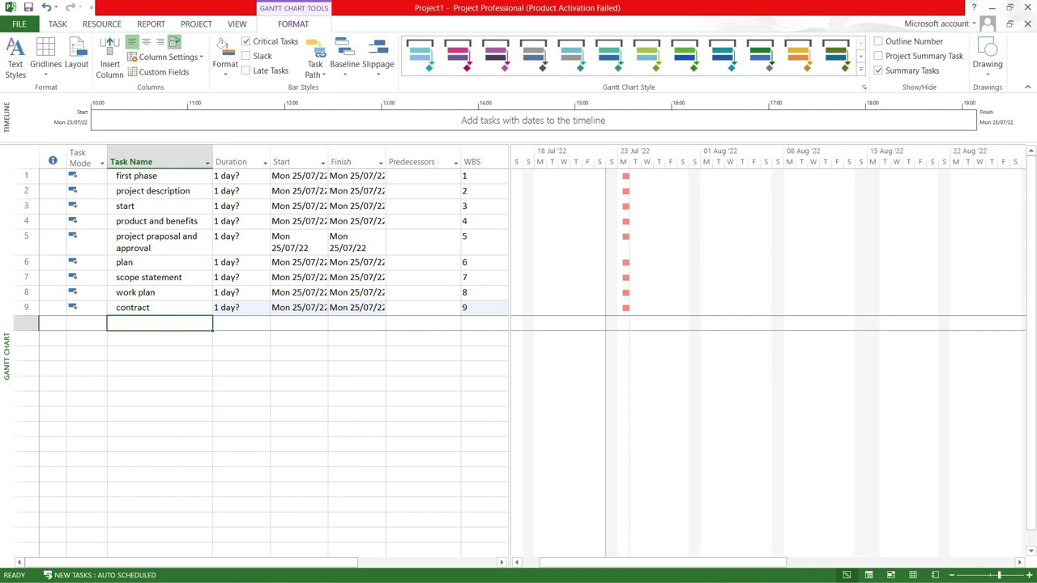
pyautogui.write('qa pl')
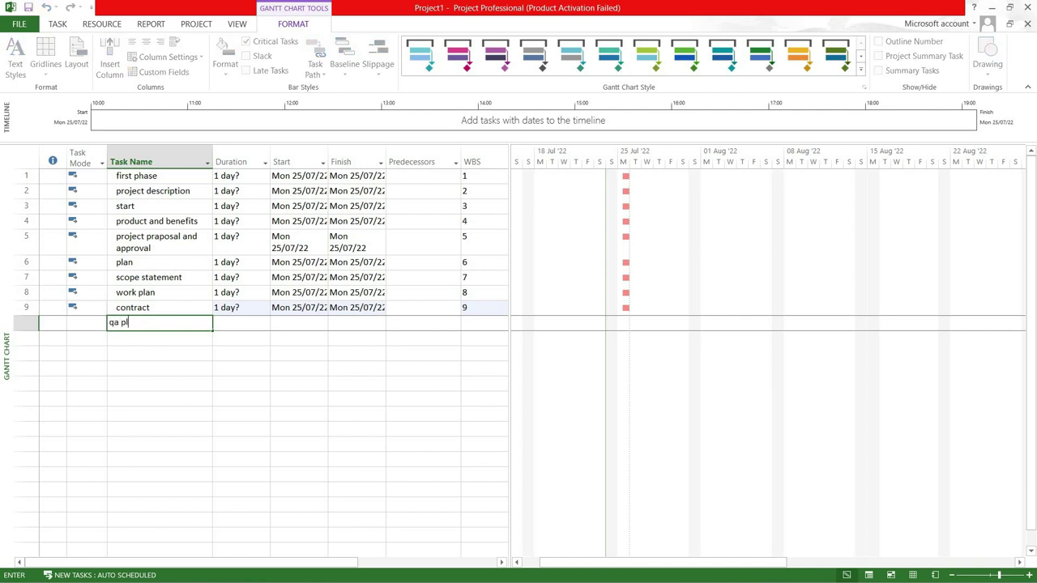
pyautogui.write('an')
pyautogui.press('Return')
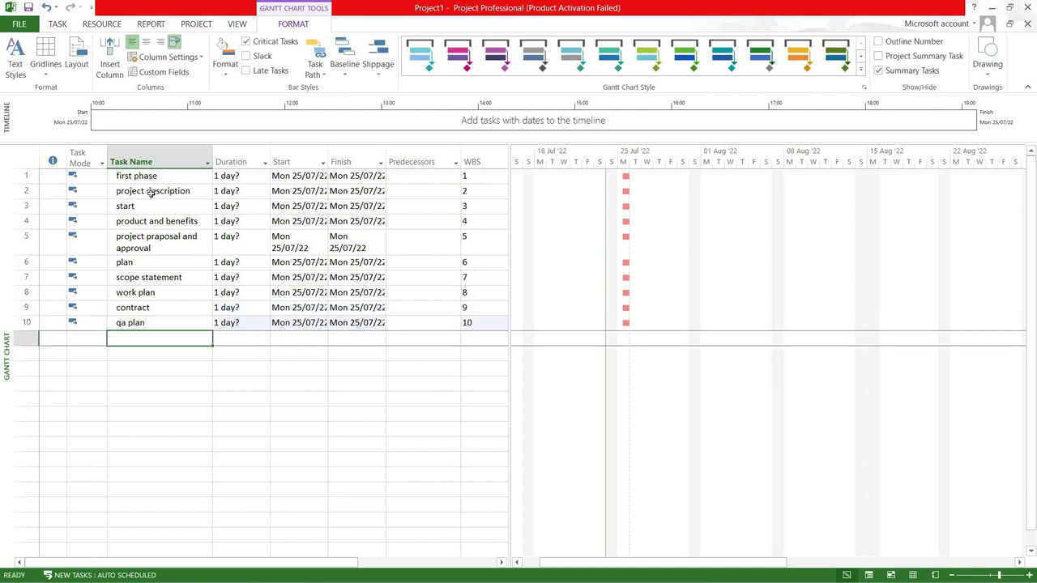
pyautogui.write('ris')
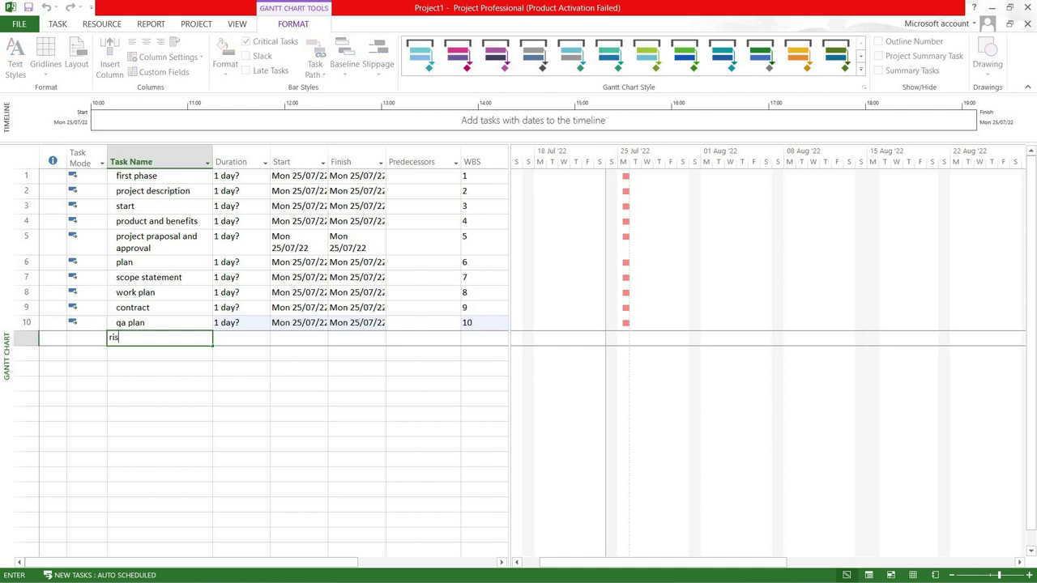
pyautogui.write('k plan')
pyautogui.press('Return')
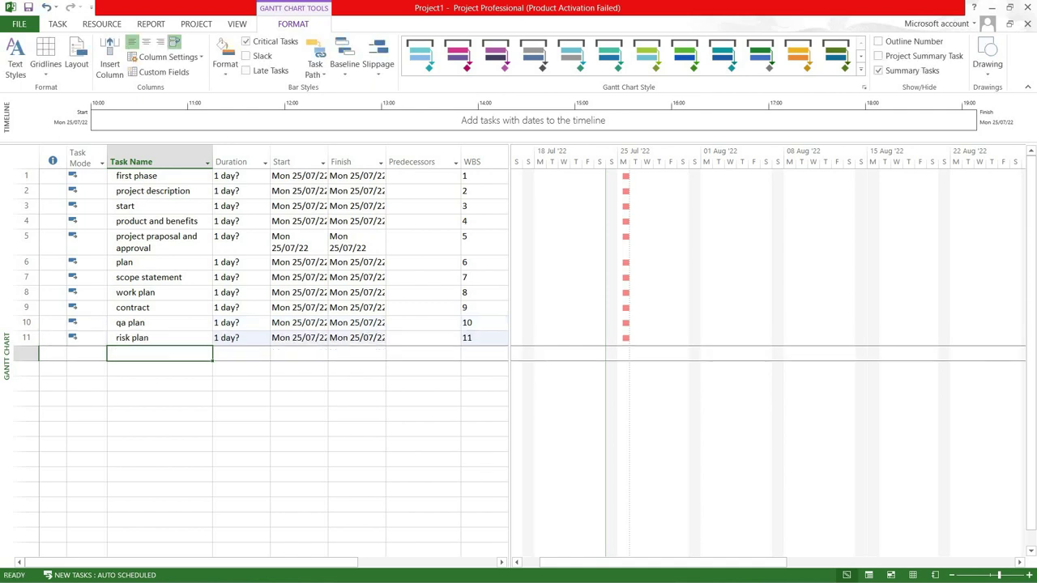
pyautogui.write('project ')
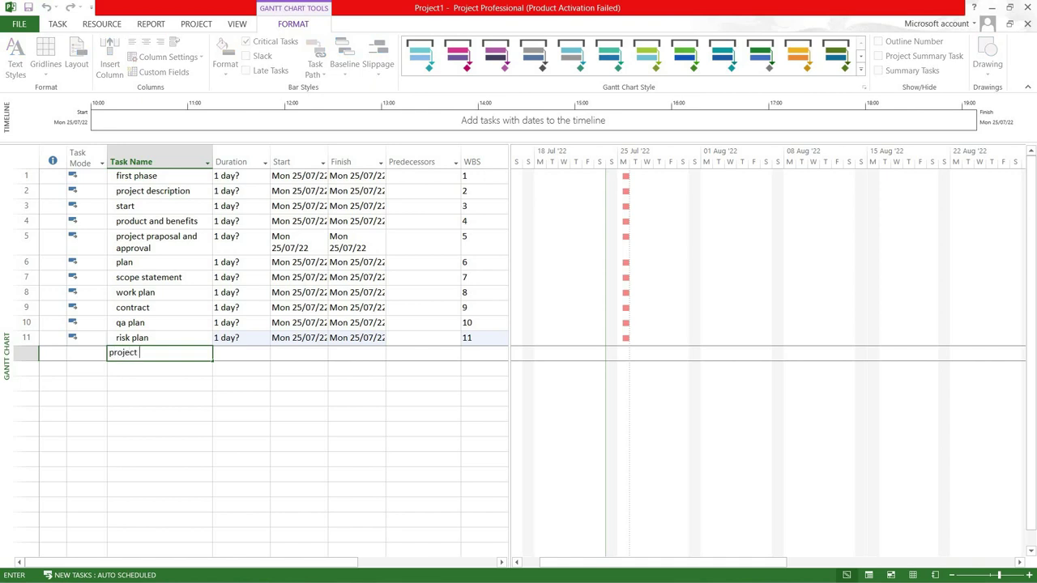
pyautogui.write('plan ')
pyautogui.write('and ao')
pyautogui.press('BackSpace')
pyautogui.press('BackSpace')
pyautogui.write('appr')
pyautogui.write('oval')
pyautogui.press('Return')
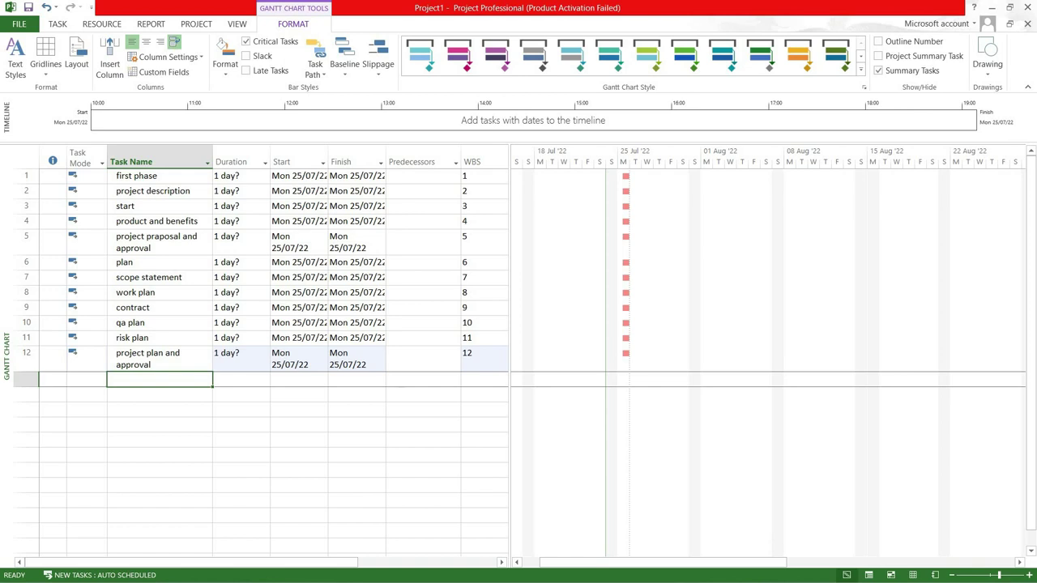
pyautogui.write('execut')
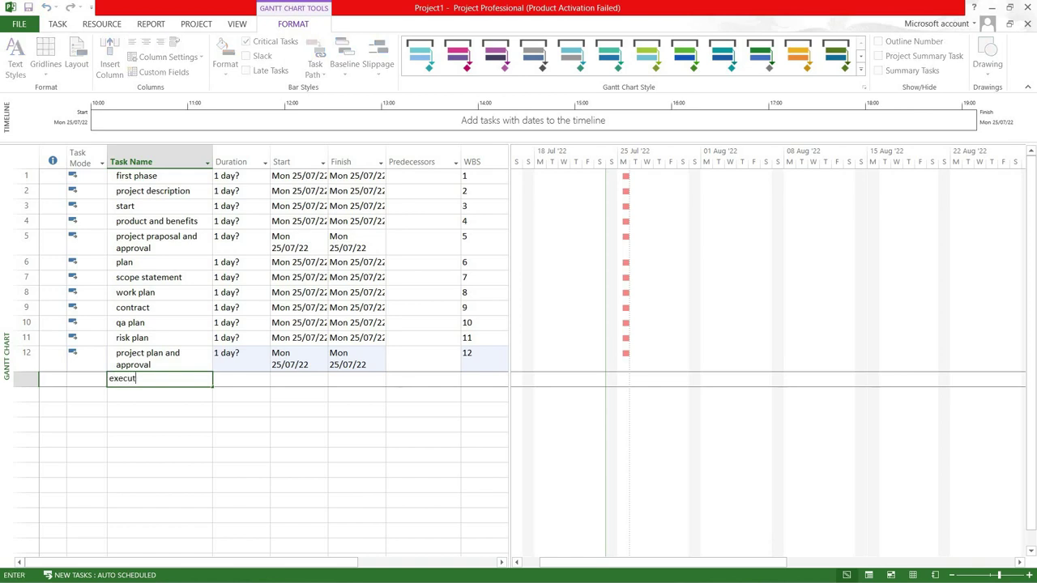
pyautogui.write('e')
pyautogui.press('Return')
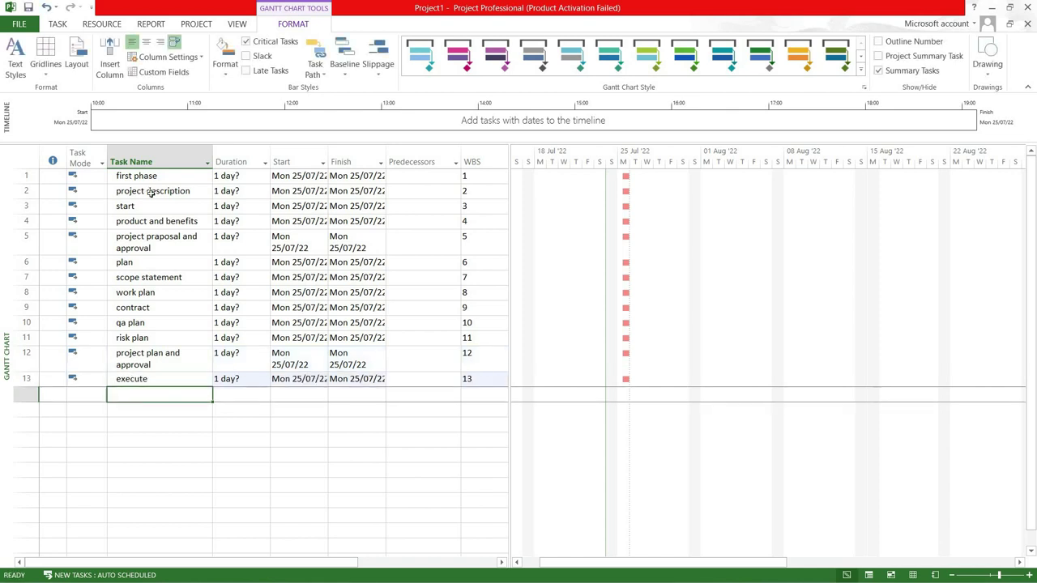
# Add 'end' as task 14 and set first phase's duration to 0, making it a milestone.
pyautogui.write('end')
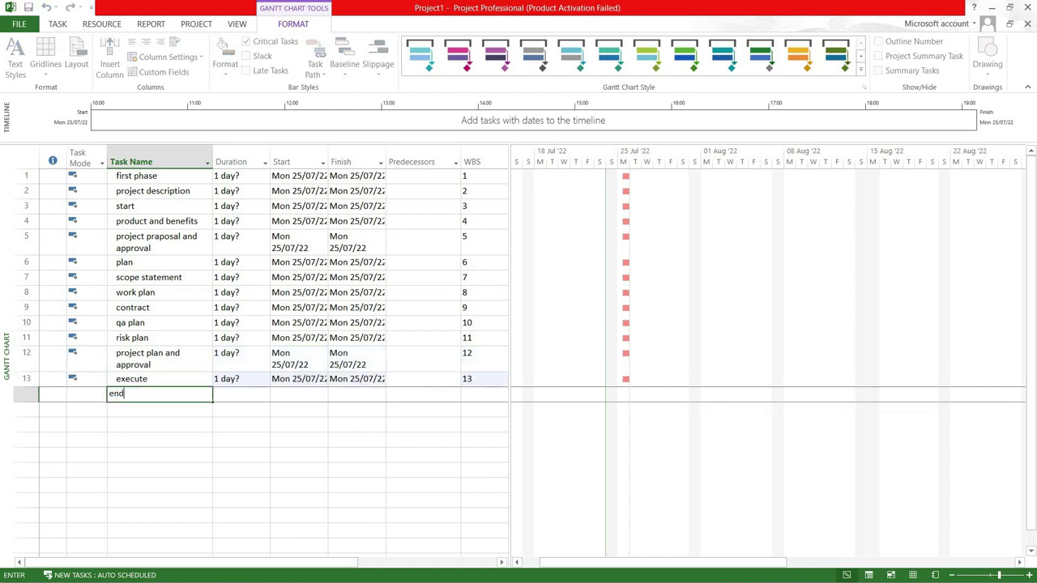
pyautogui.click(153, 440)
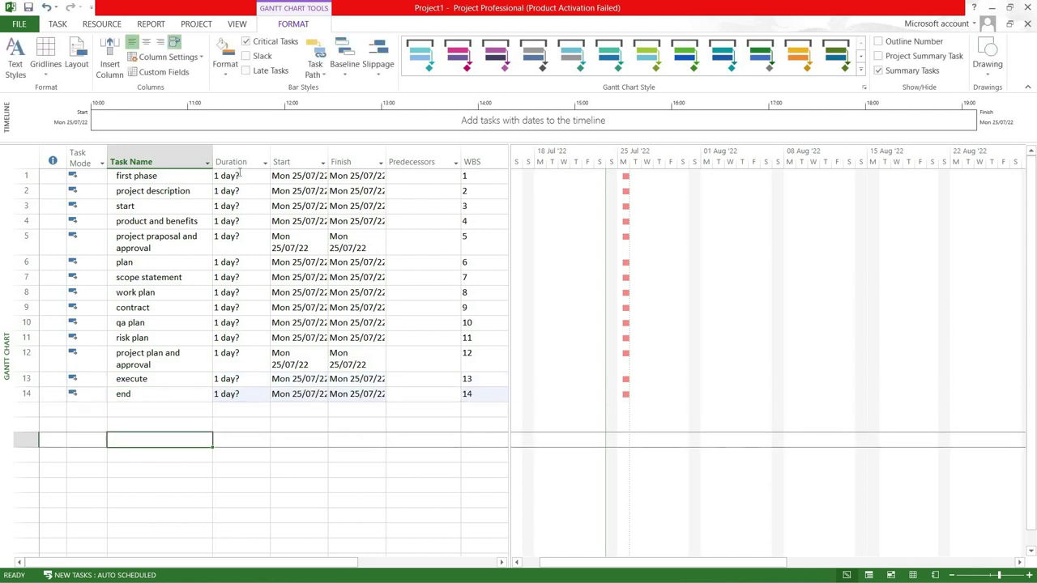
pyautogui.click(240, 176)
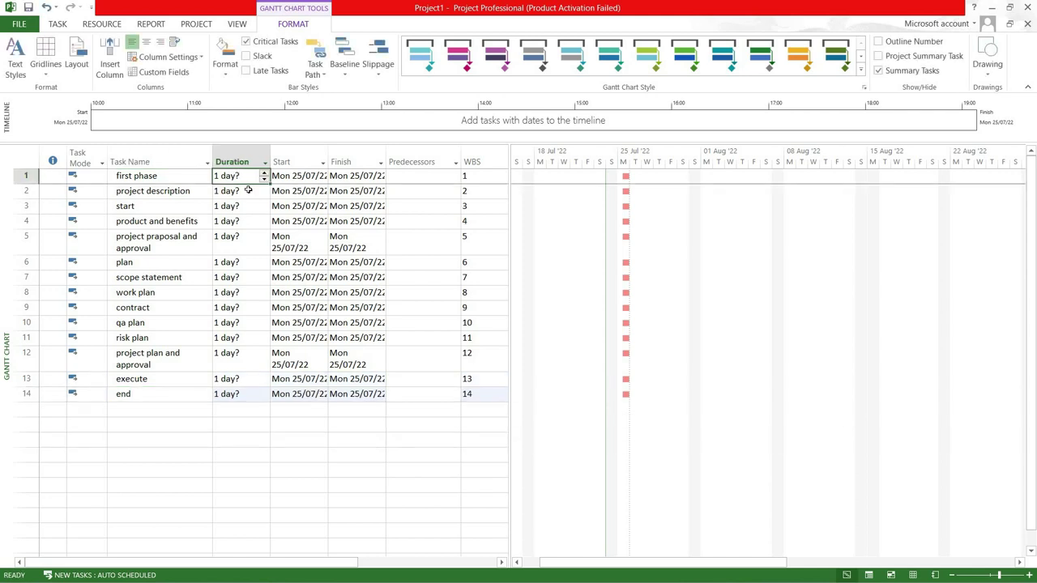
pyautogui.write('0')
pyautogui.press('Return')
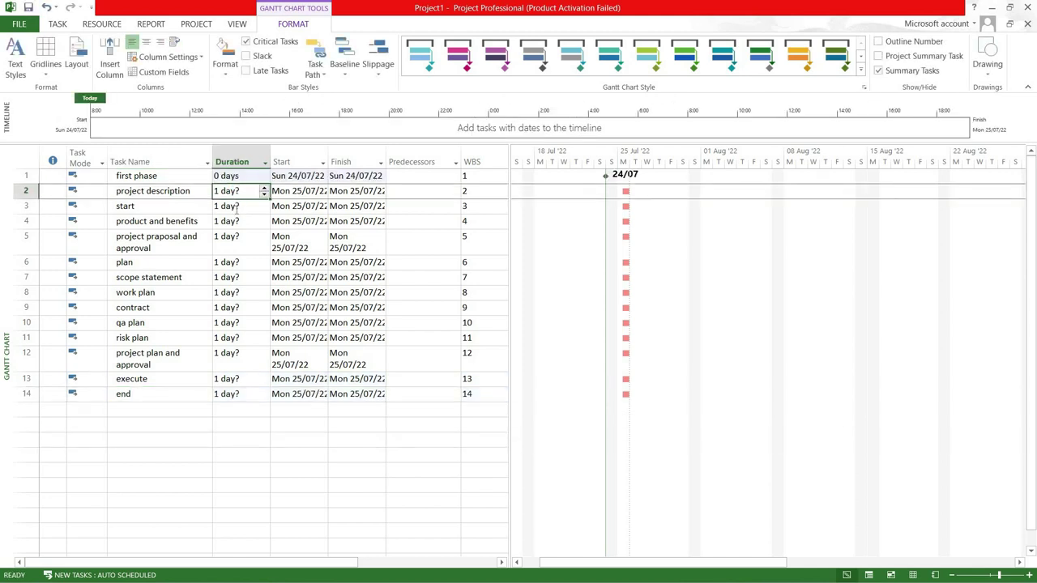